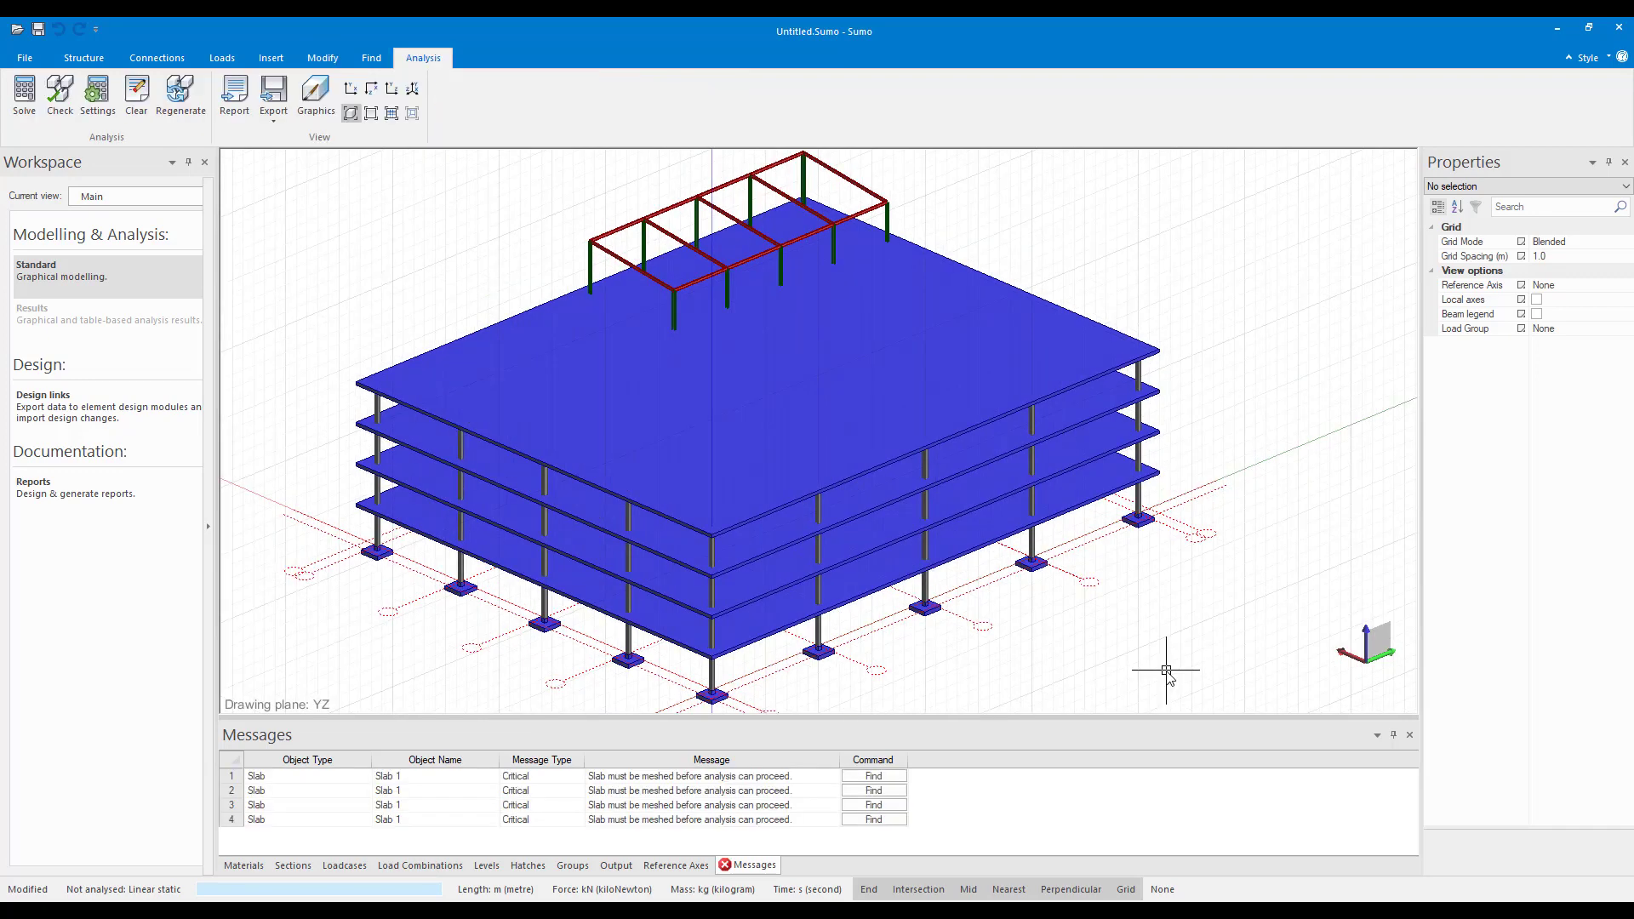
Review the loadcases and load combinations tables and return to the list of analysis messages
click(357, 865)
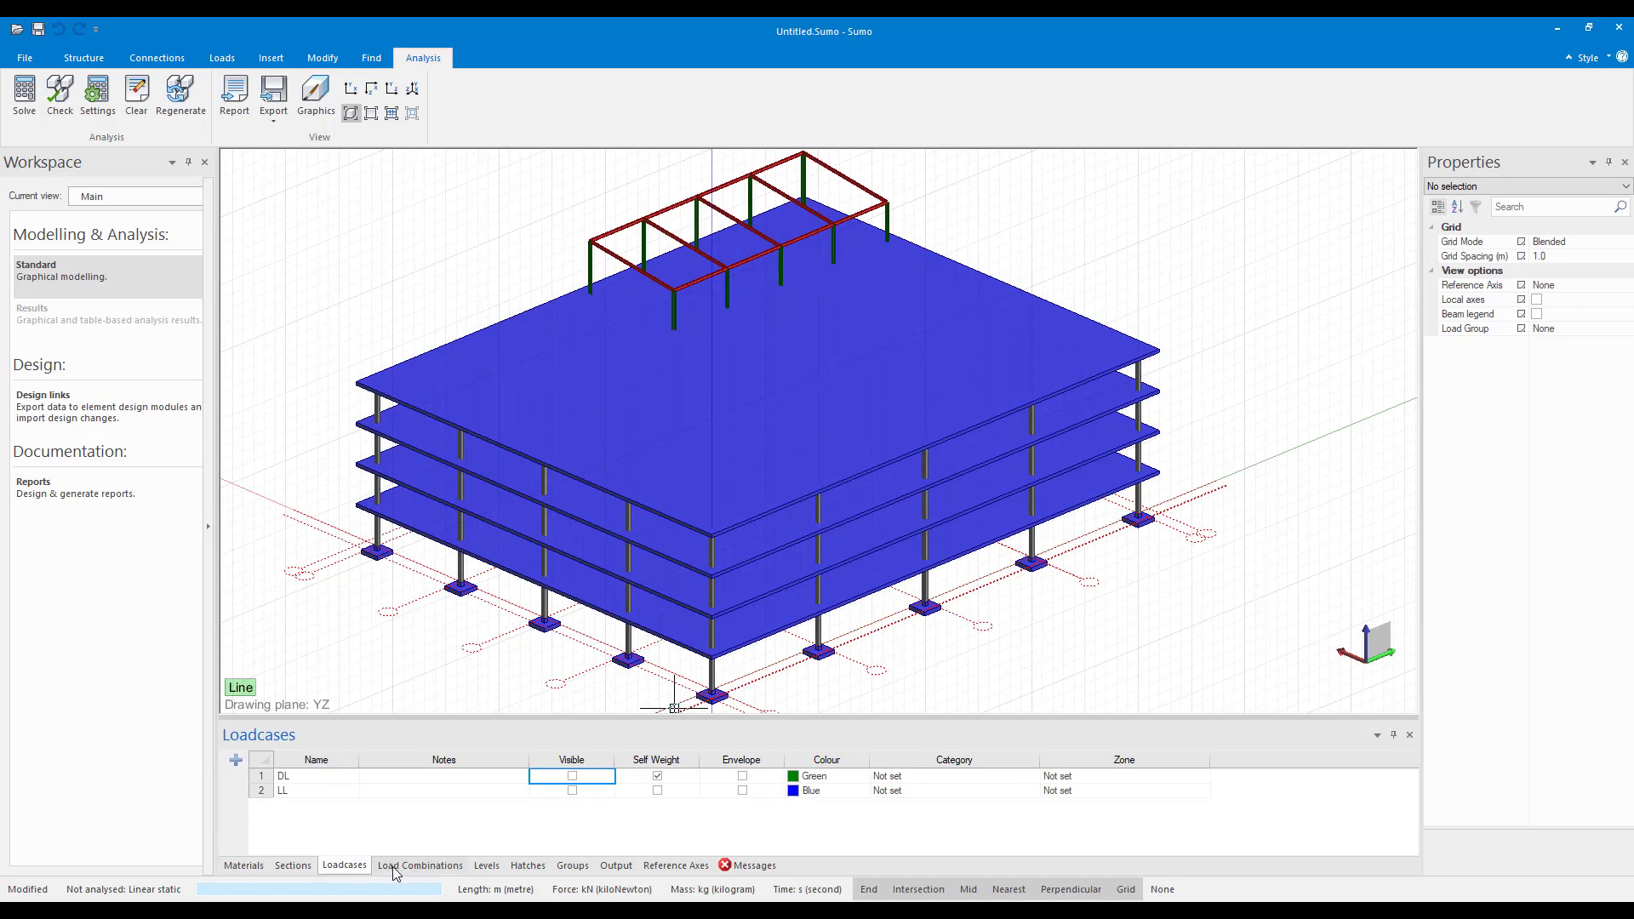
click(394, 867)
click(346, 866)
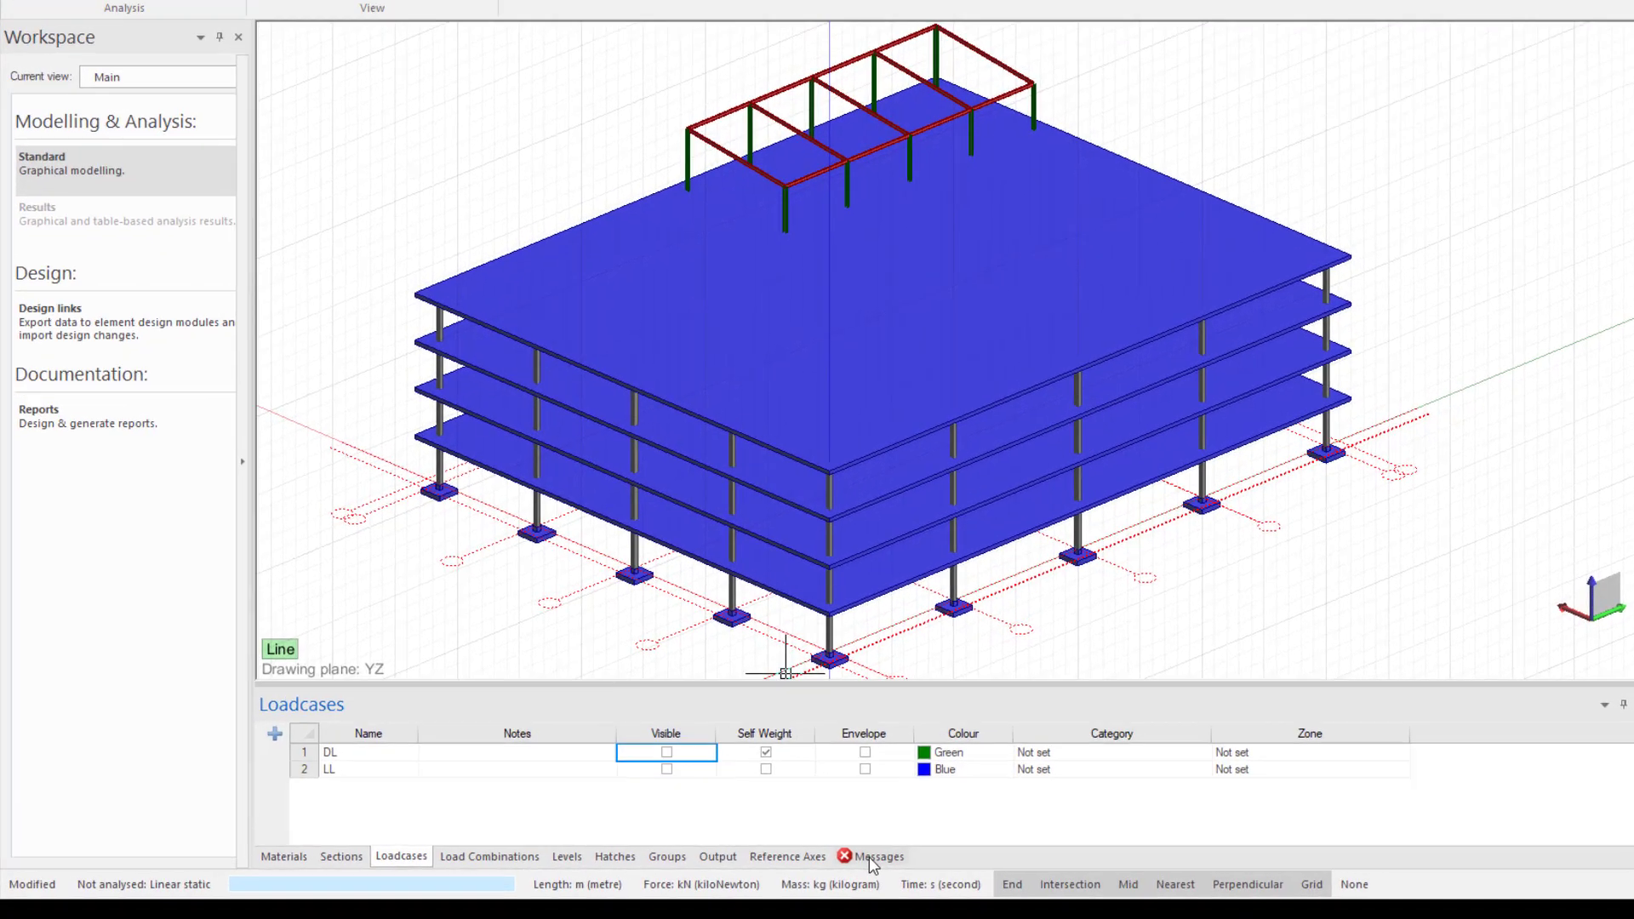
click(747, 865)
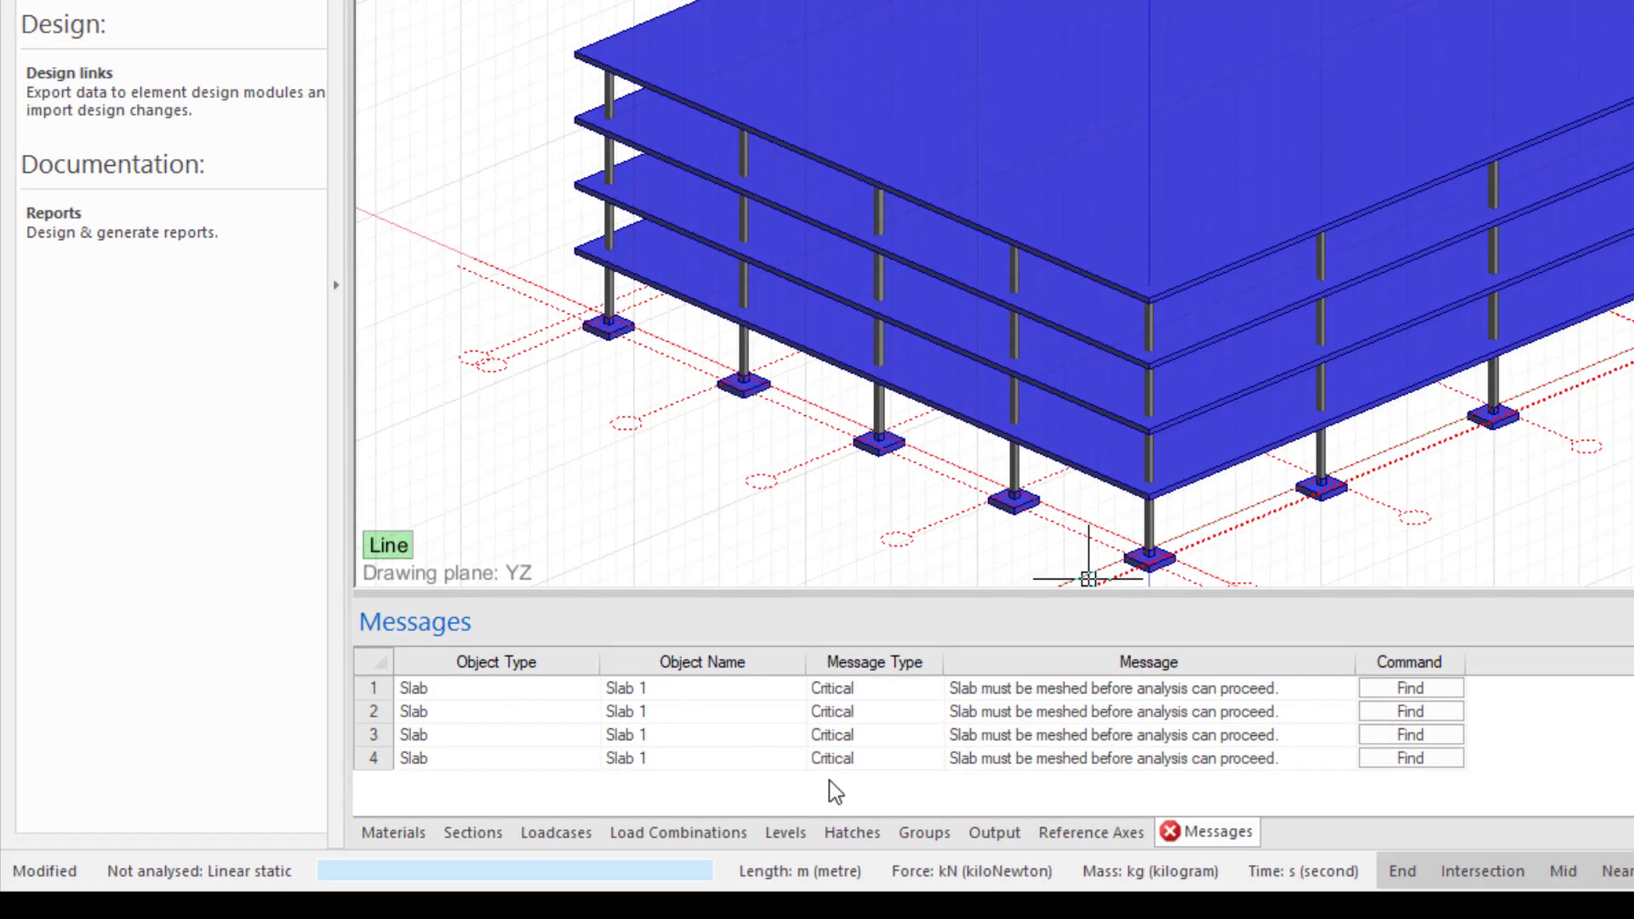
Locate the slabs behind the critical meshing messages in the model, and clear the selection
click(1409, 692)
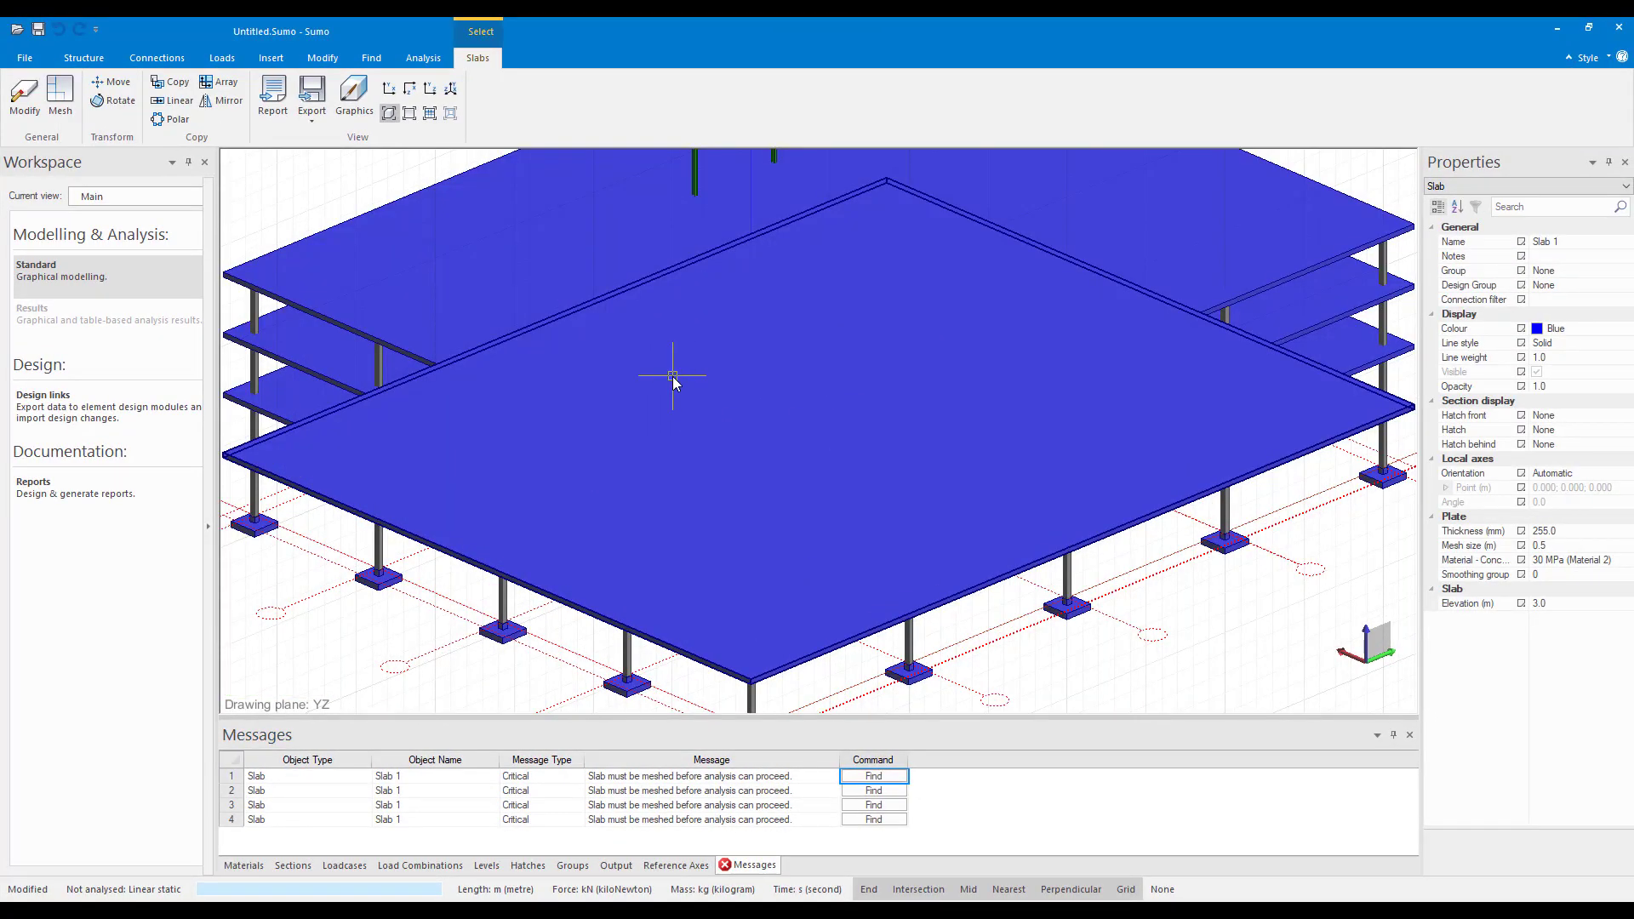
click(874, 805)
click(874, 819)
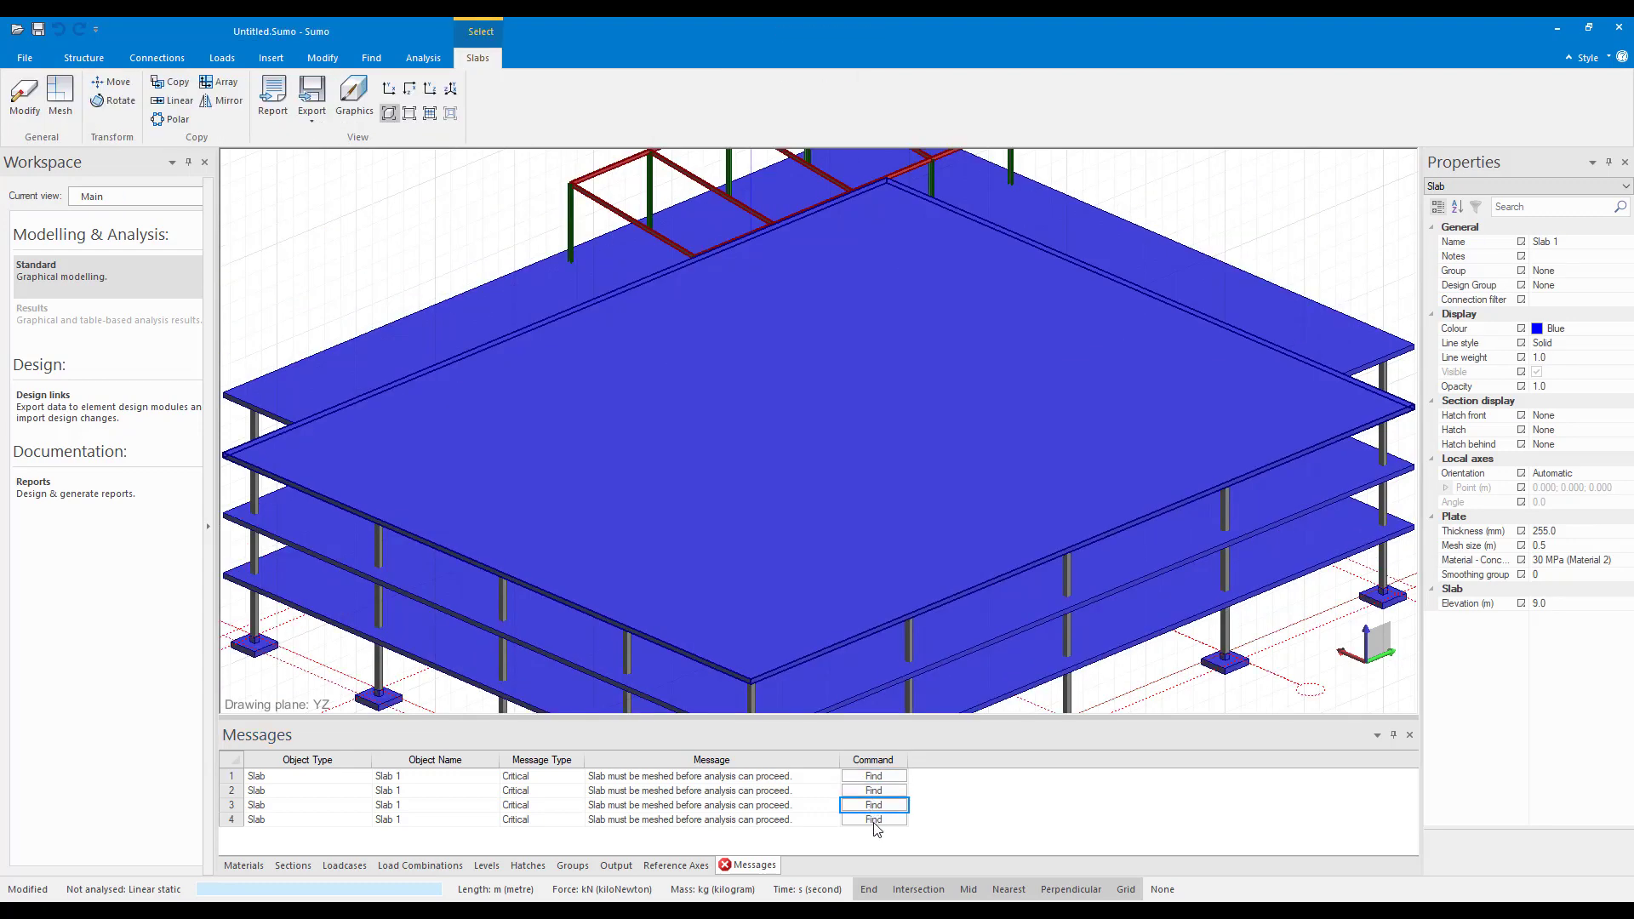
click(874, 820)
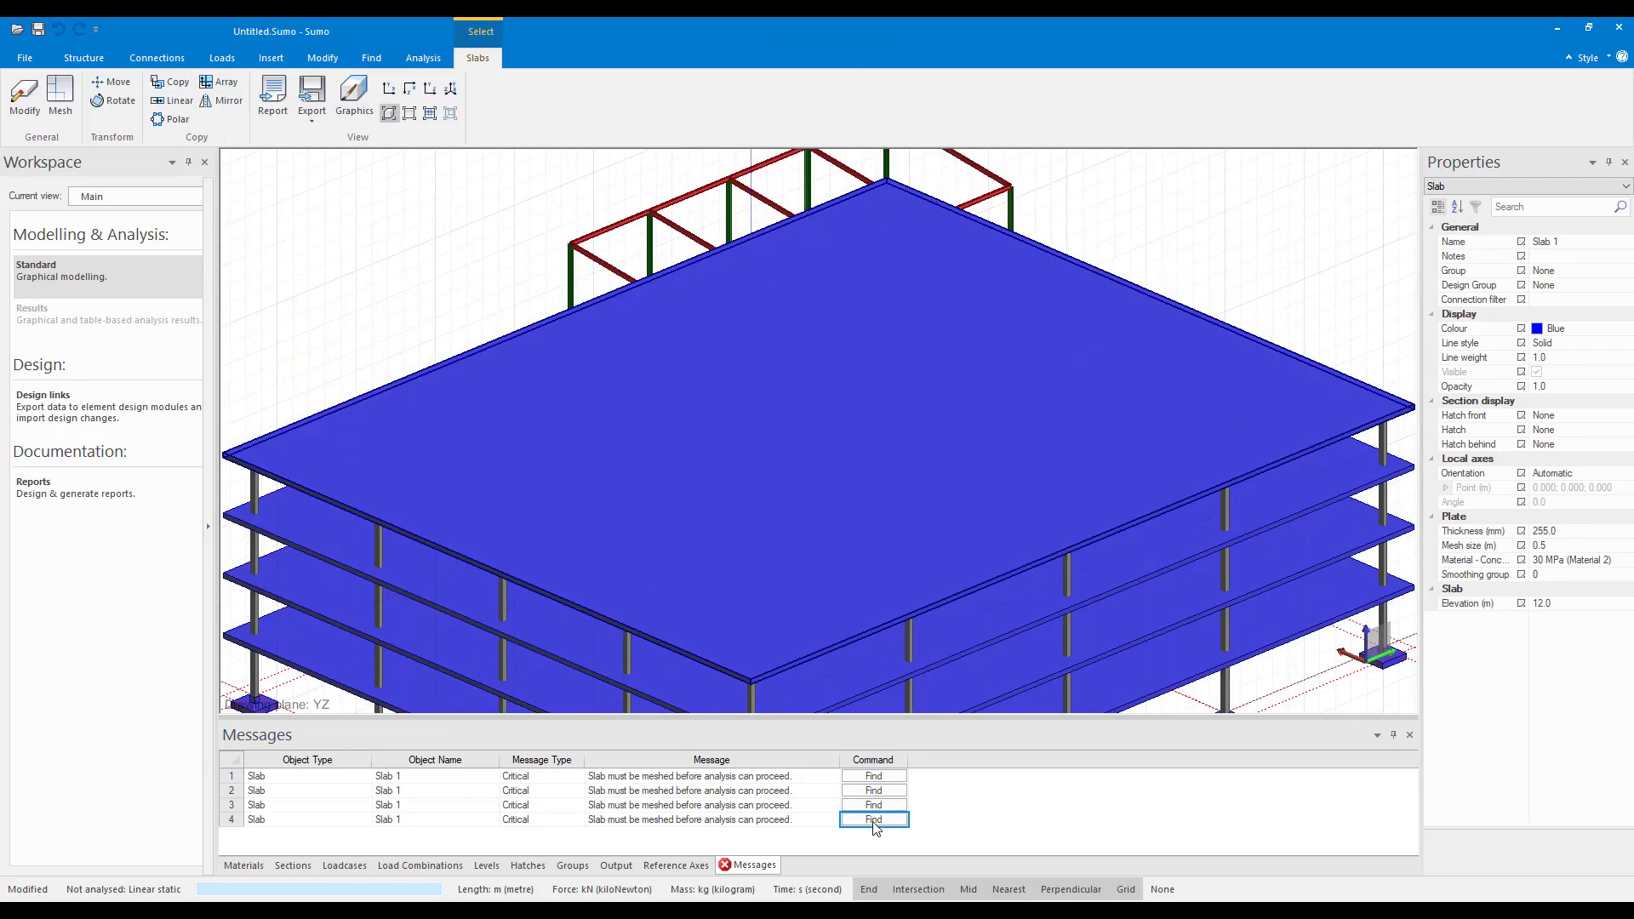
click(409, 295)
scroll(409, 295, down, 5)
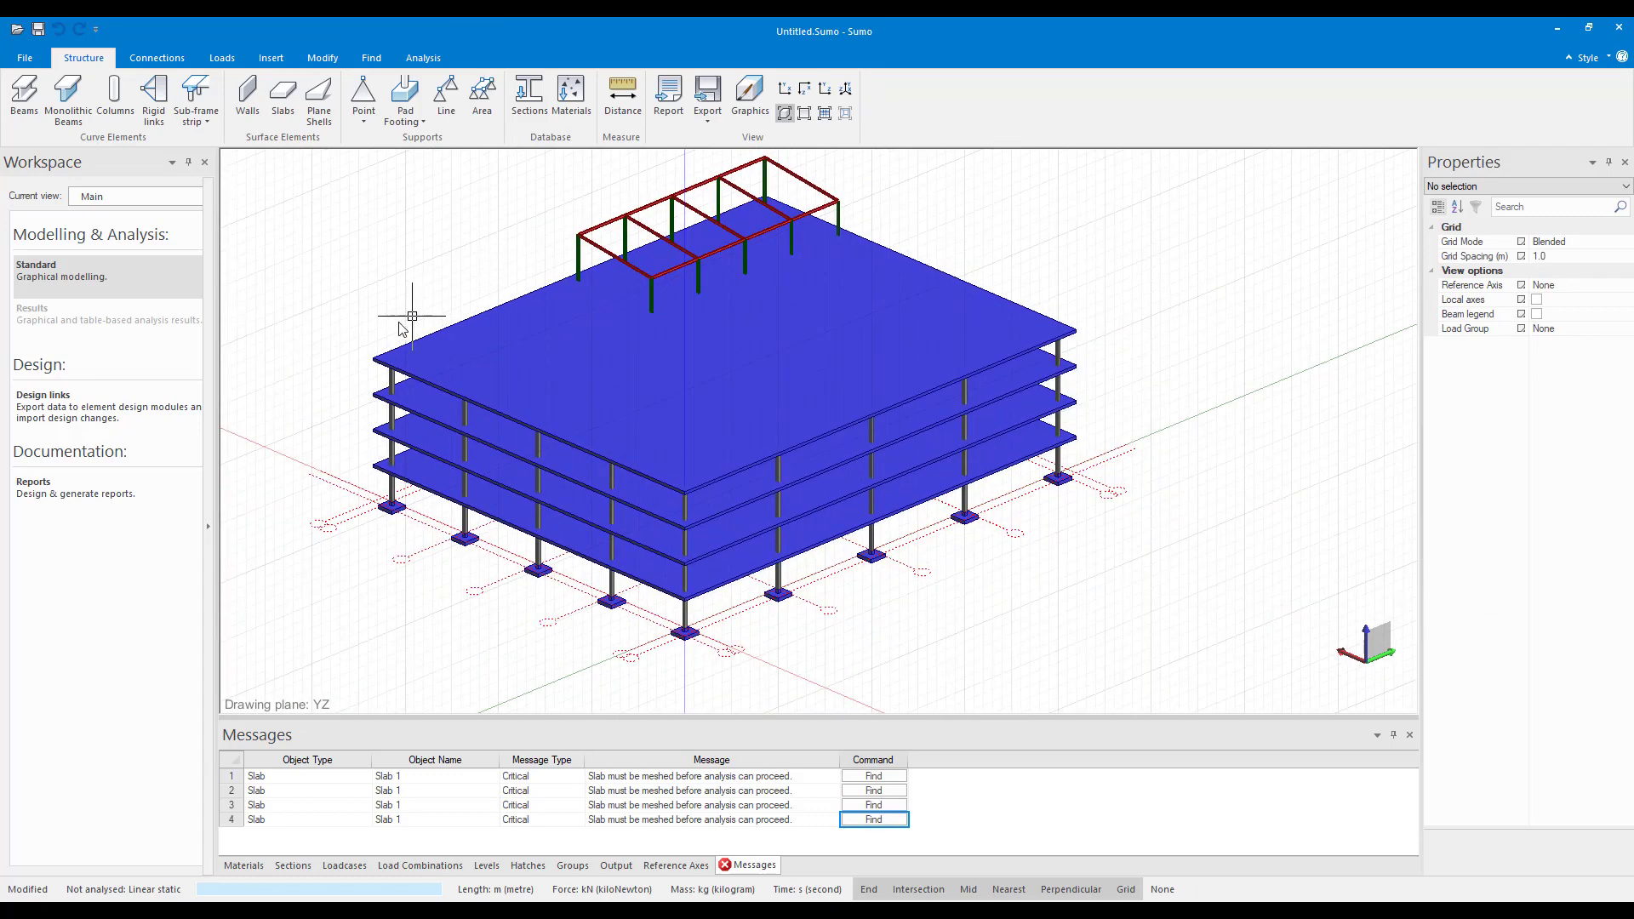
click(375, 360)
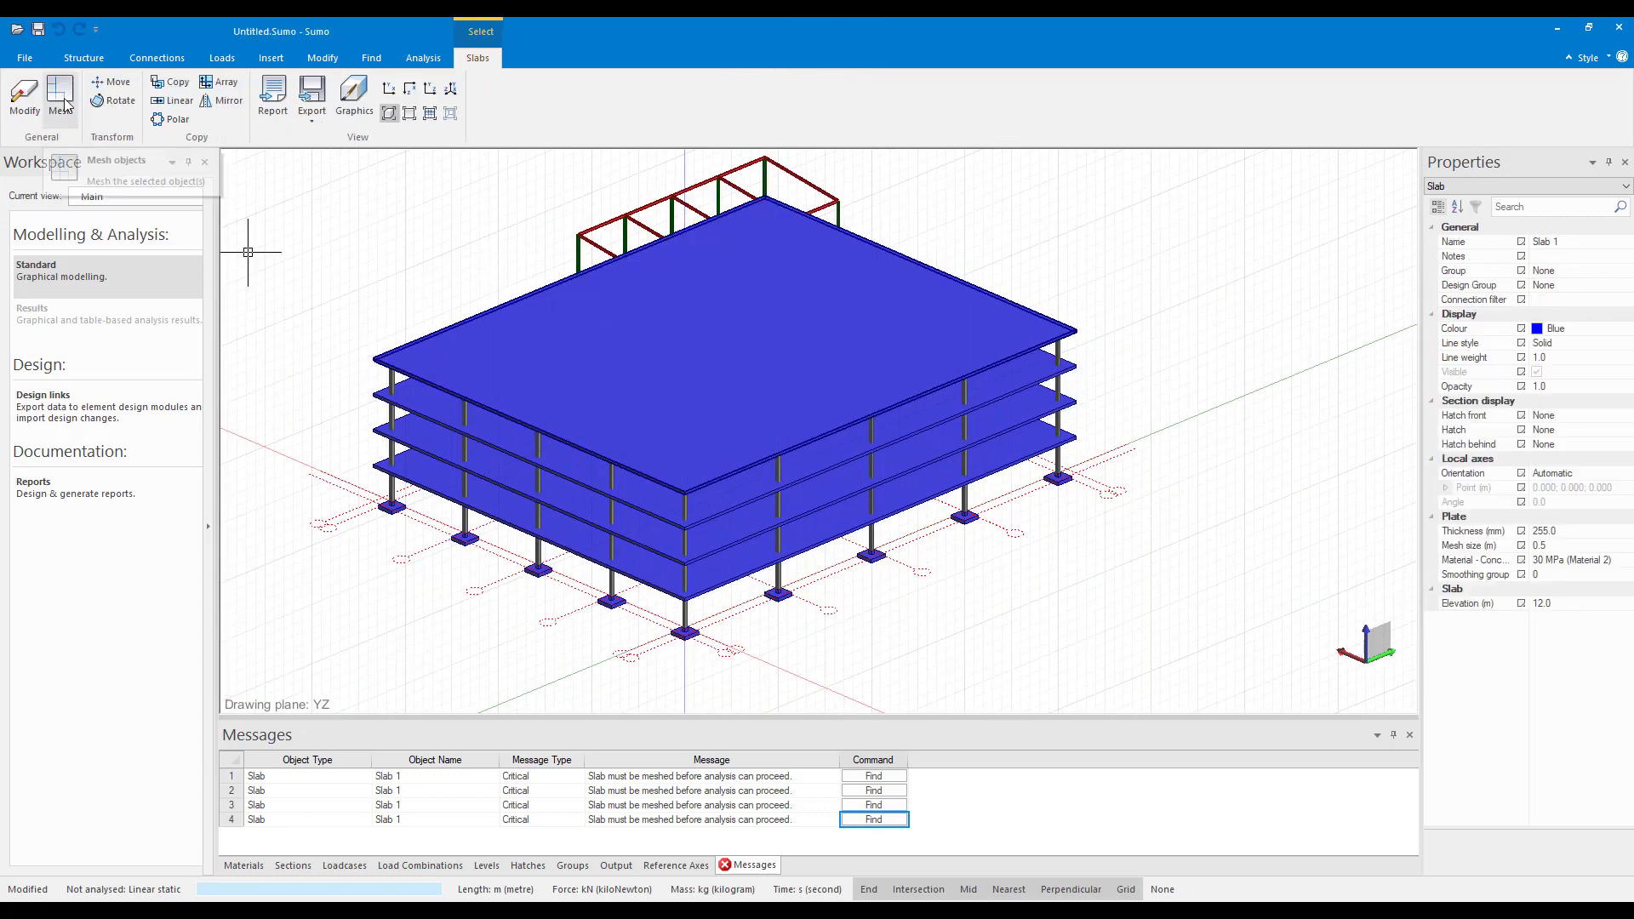
click(385, 338)
drag(385, 337, 356, 494)
click(378, 314)
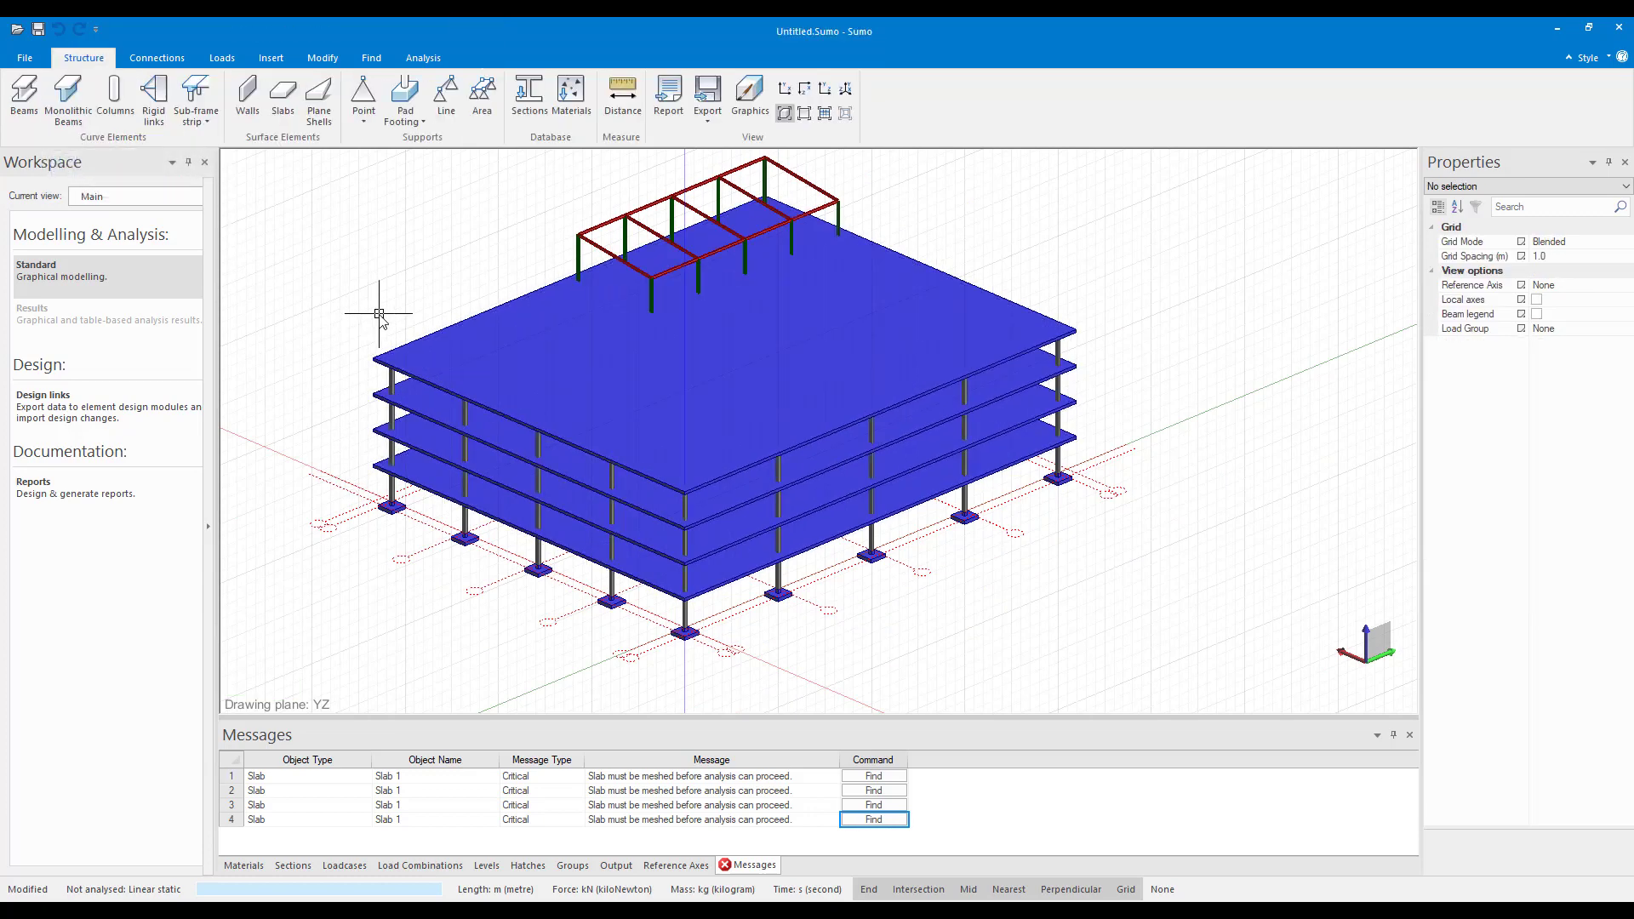
click(323, 57)
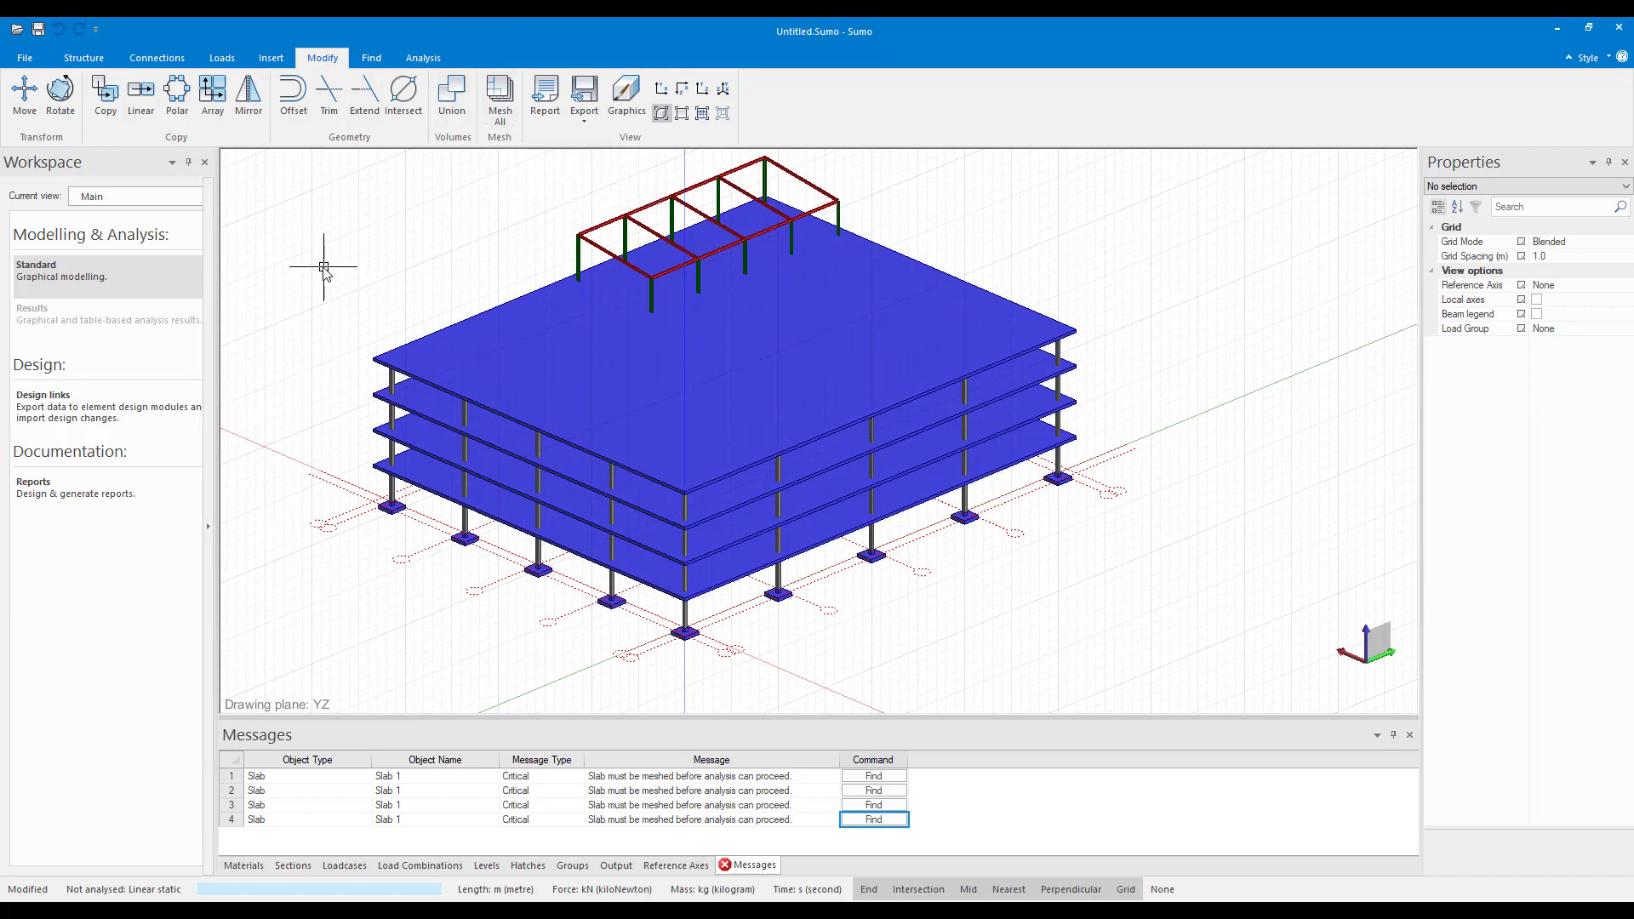
Select all four floor slabs together and mesh them
drag(1132, 282, 1076, 446)
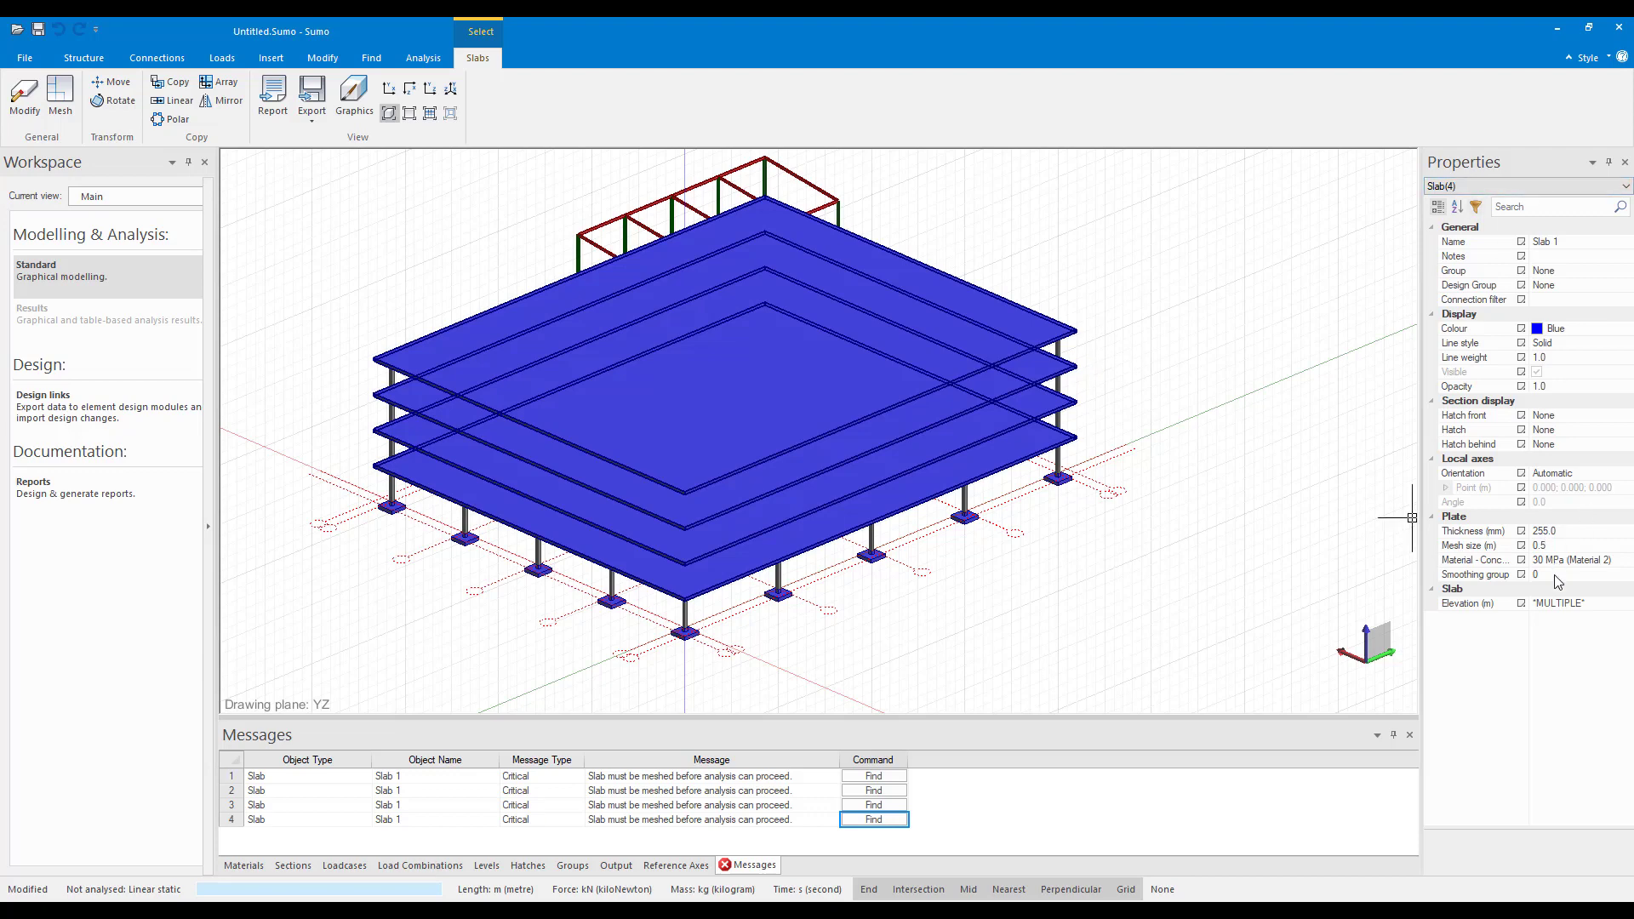
key(ctrl)
key(ctrl)
key(ctrl)
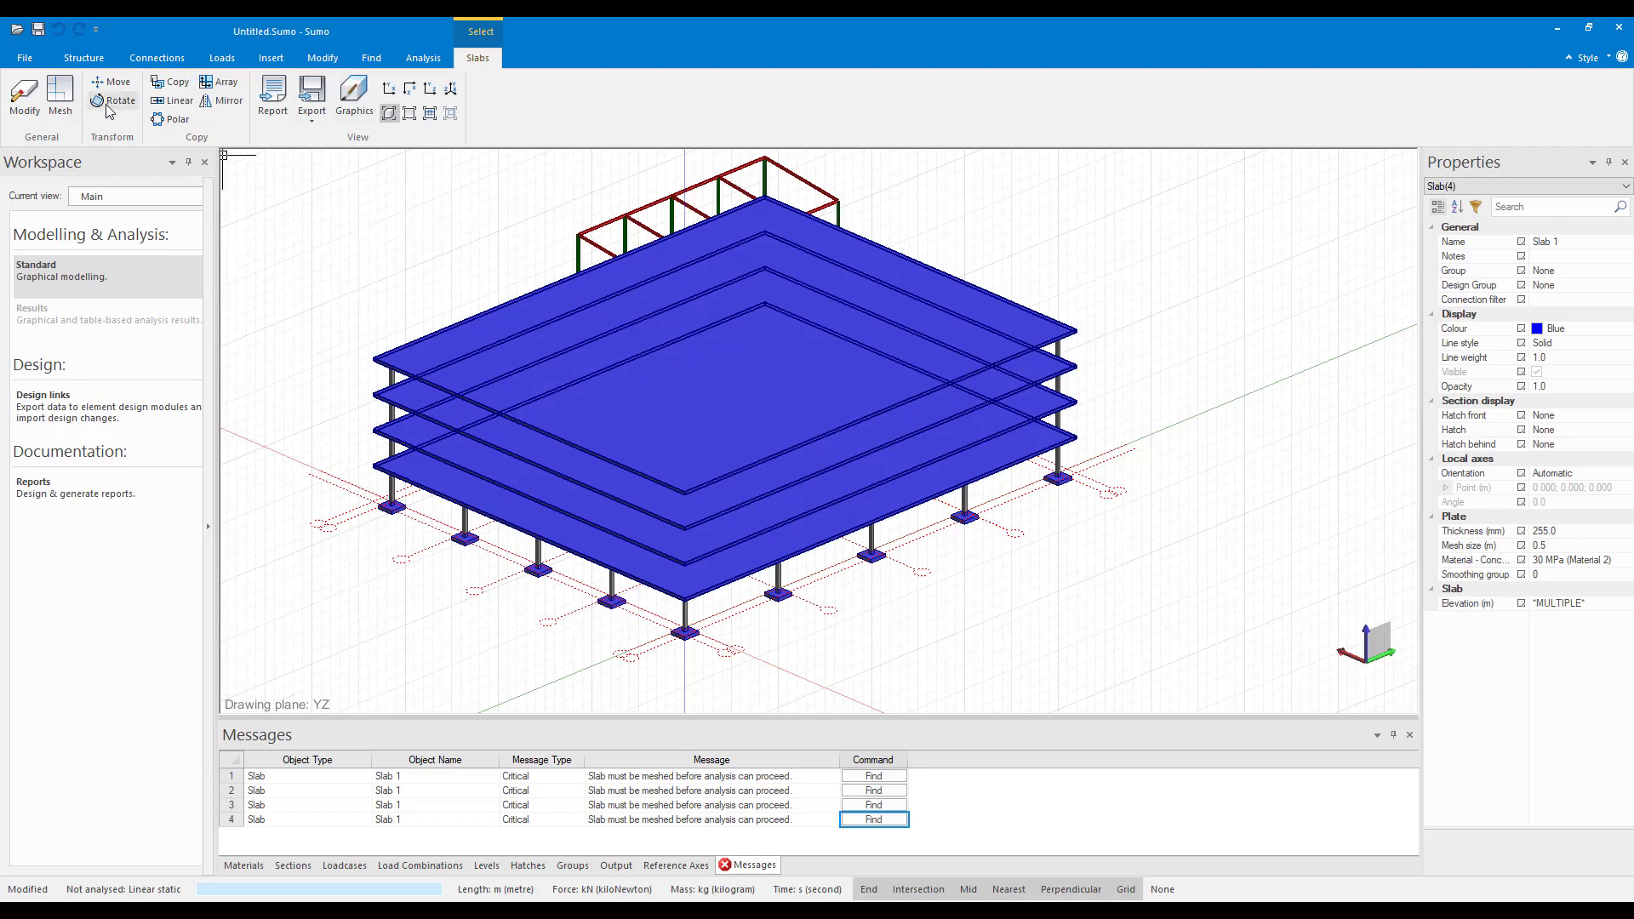
click(59, 92)
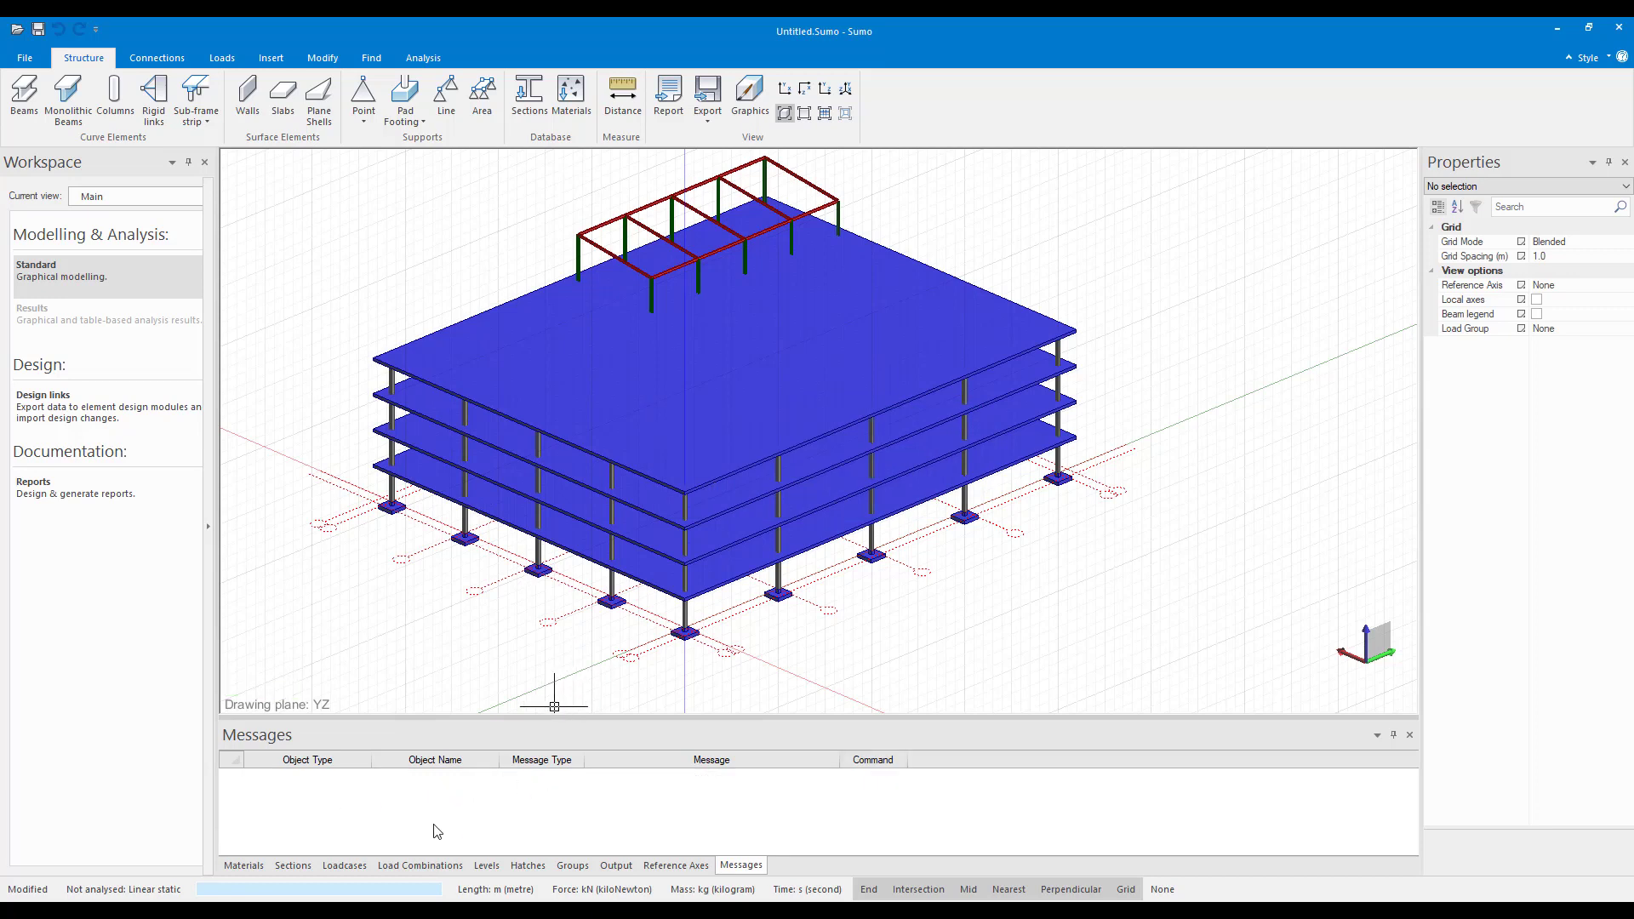
Display the finite element mesh, examine it on the slabs, and return to the solid rendered view
click(825, 114)
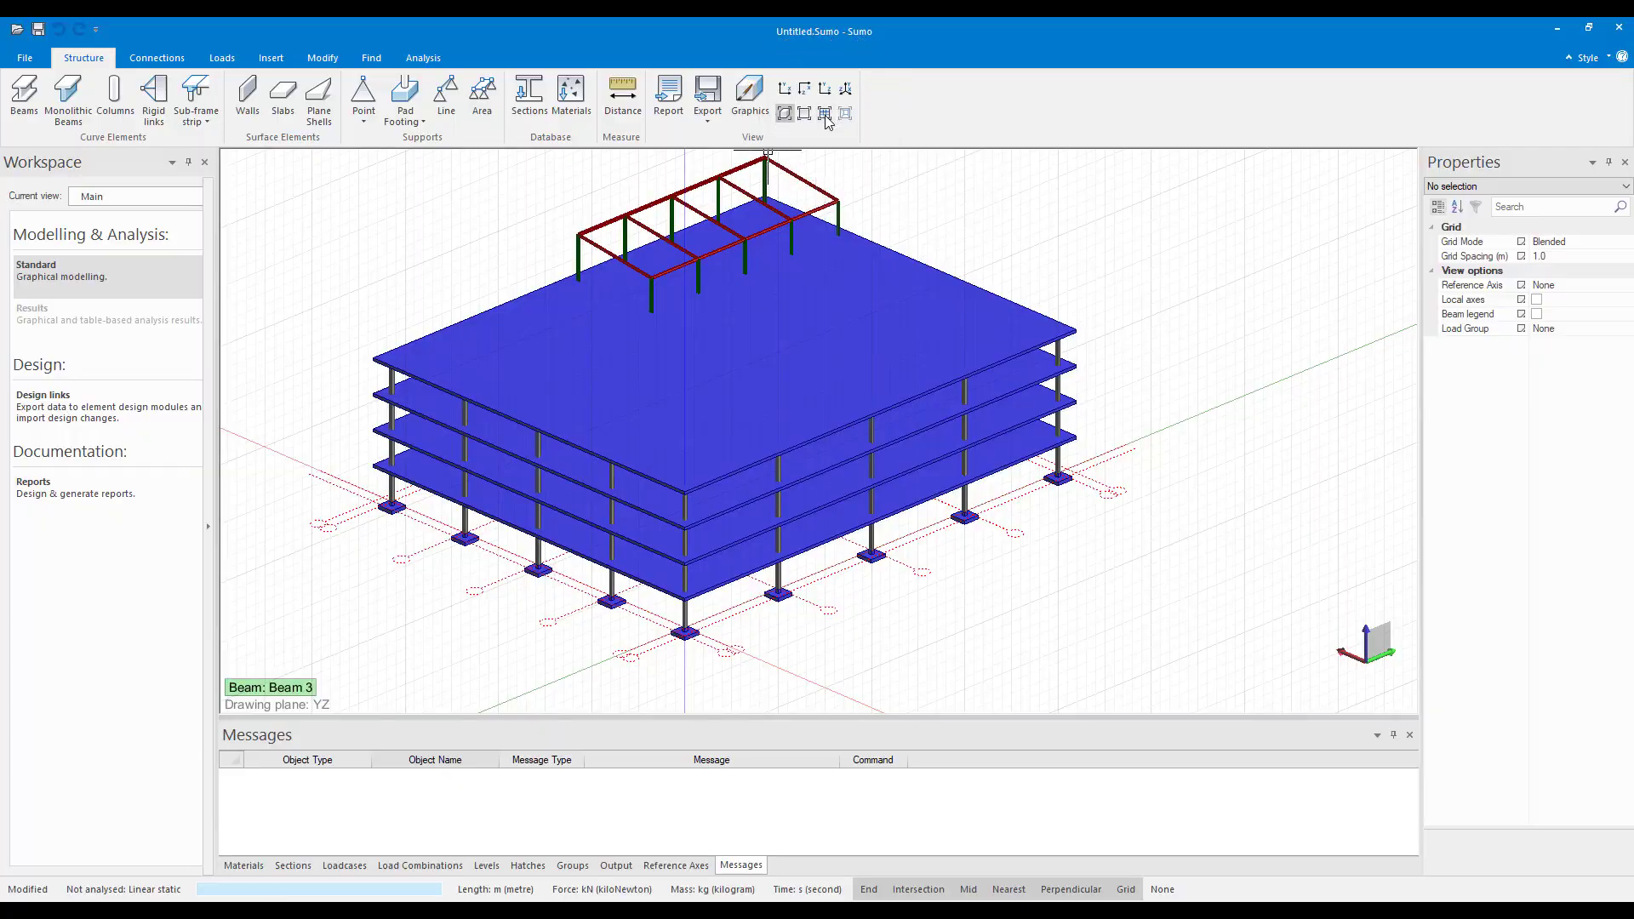
scroll(604, 513, up, 8)
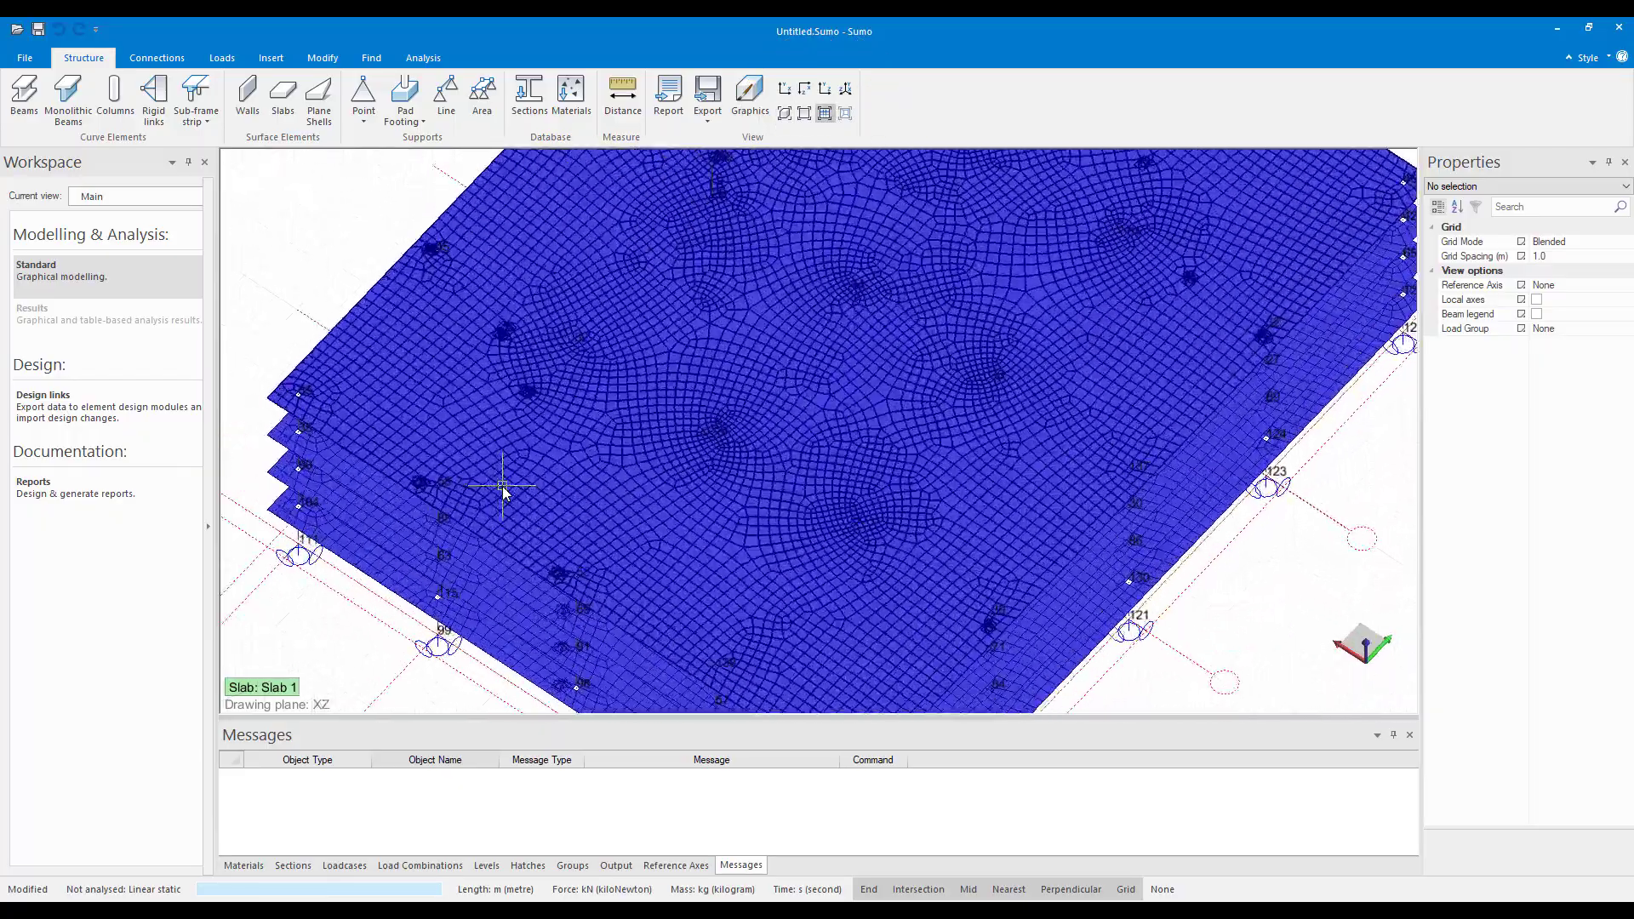
middle_drag(636, 579, 627, 485)
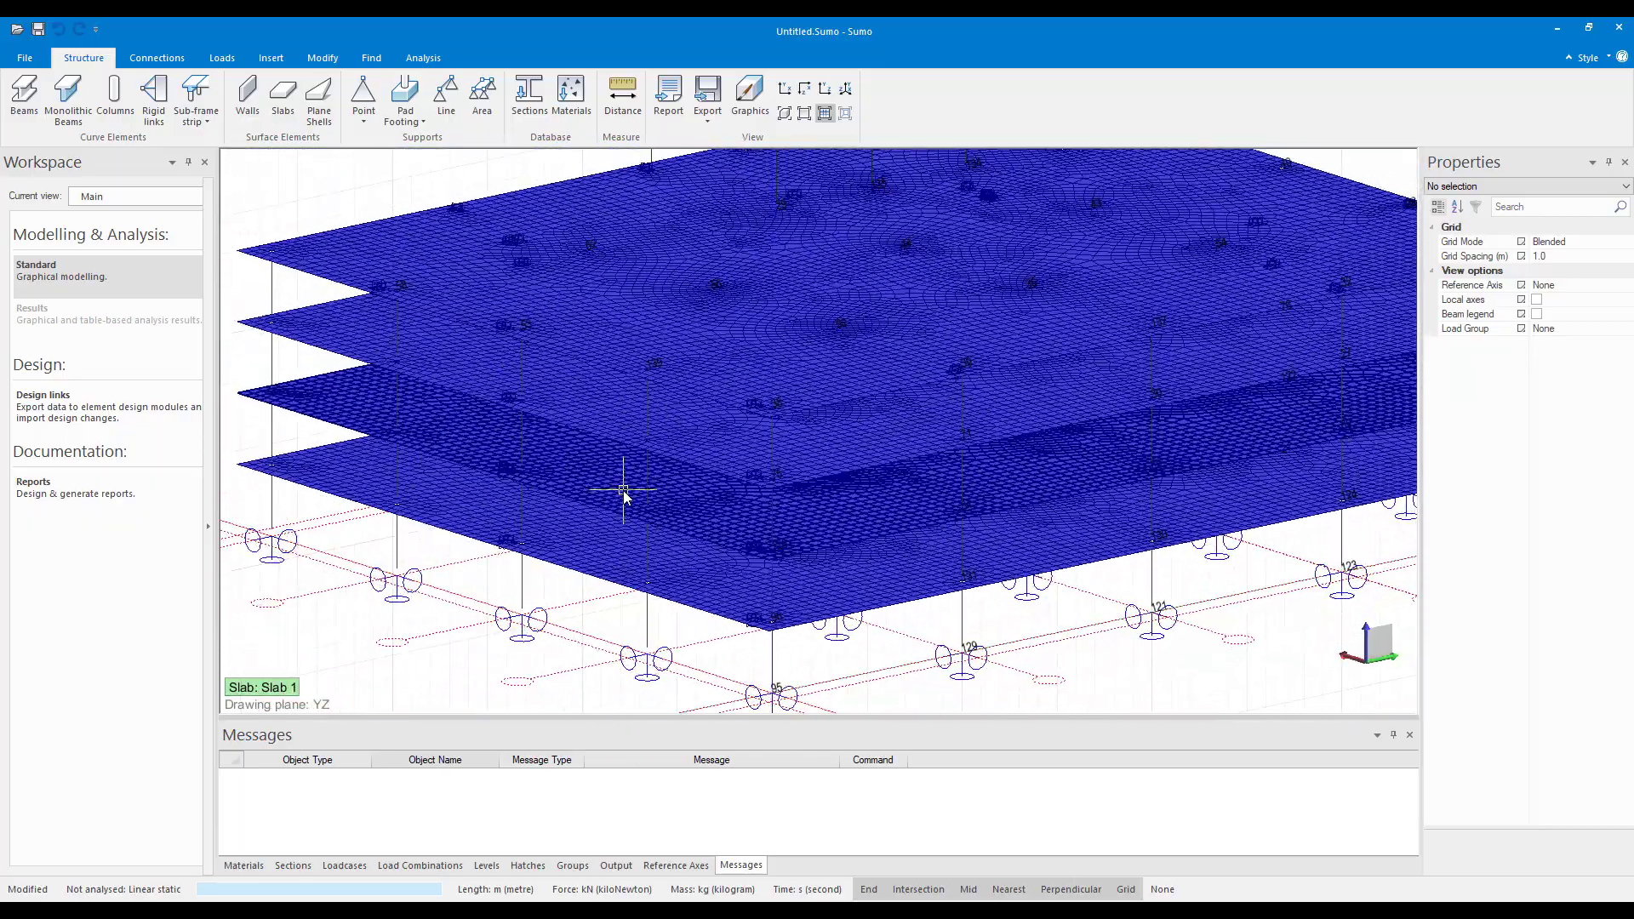
click(784, 113)
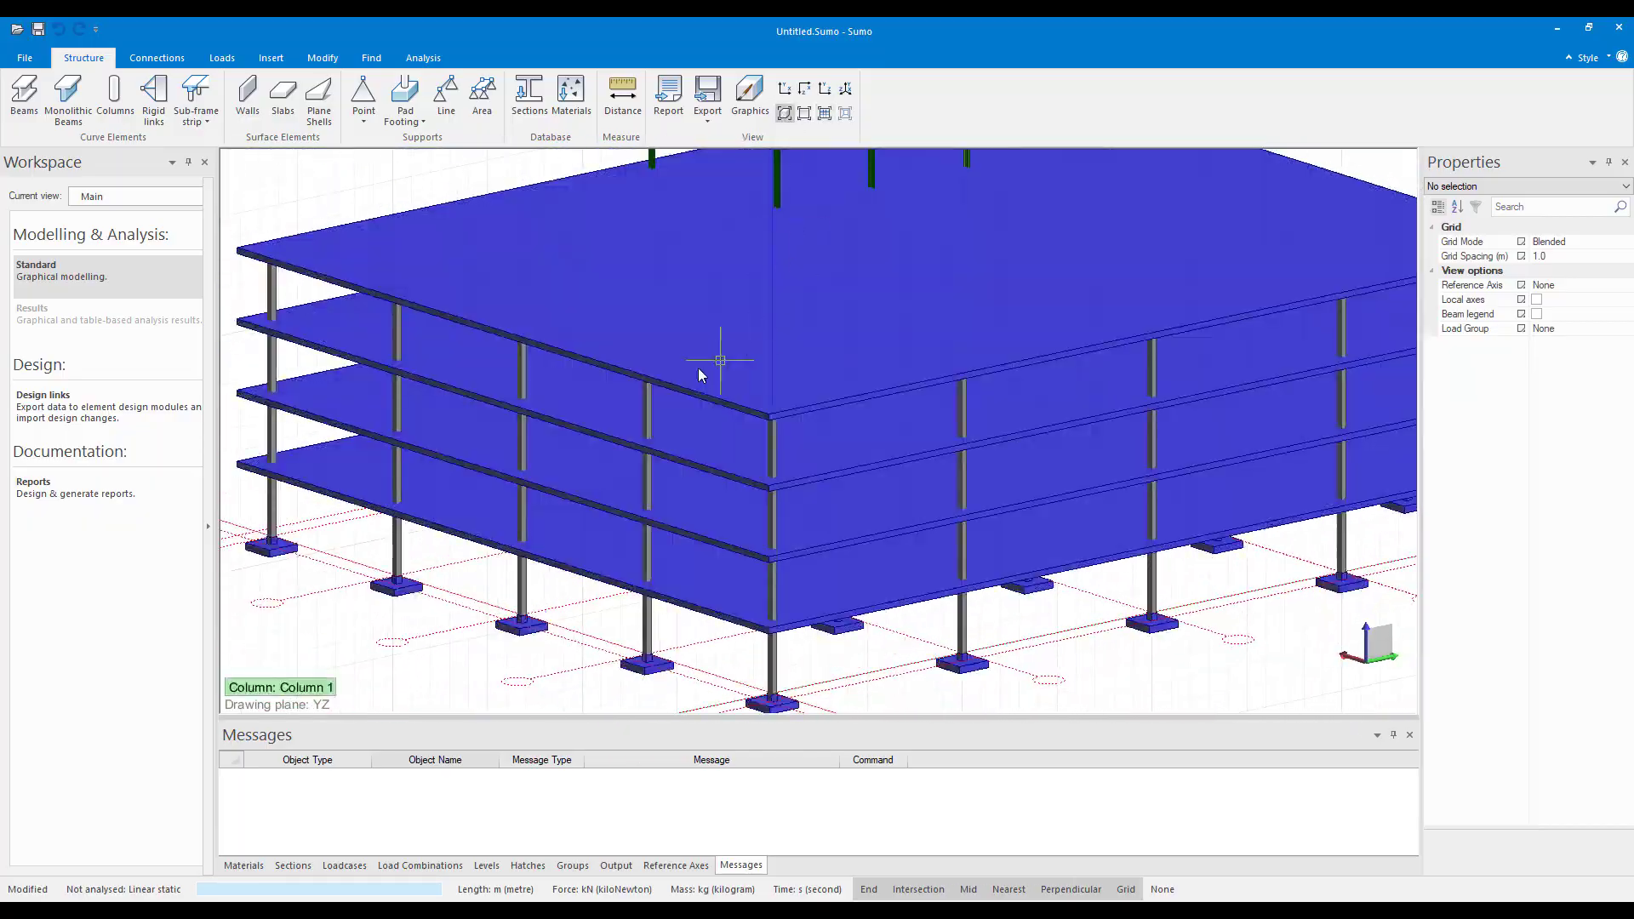
Draw a 34 m long wall along the edge of the top slab, between its two corners
click(246, 95)
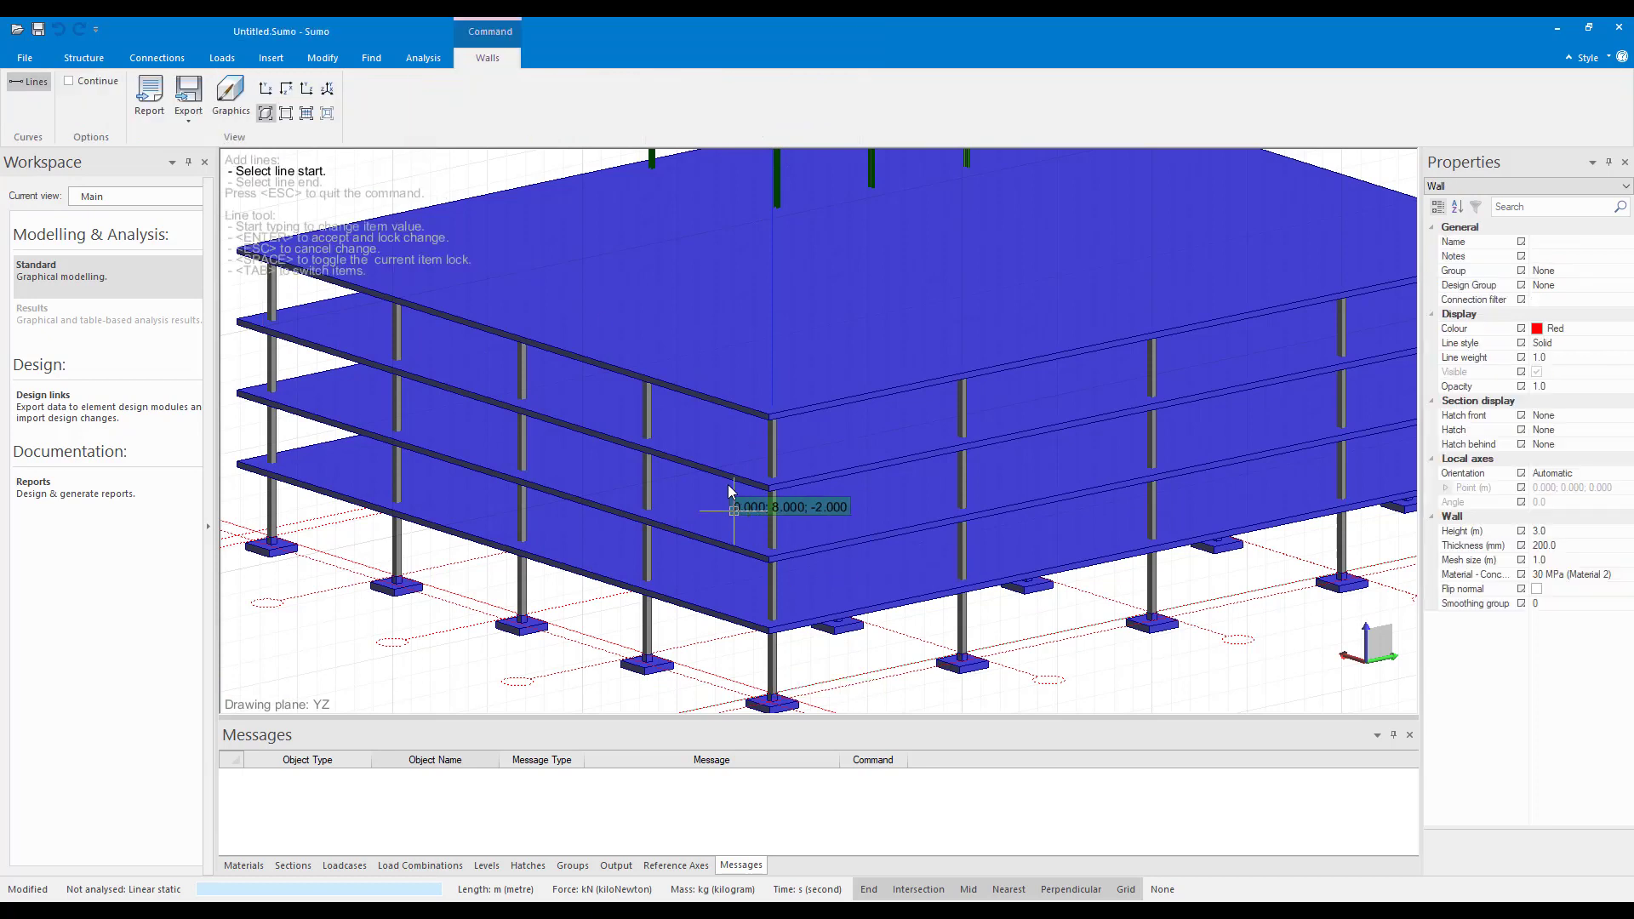
click(243, 253)
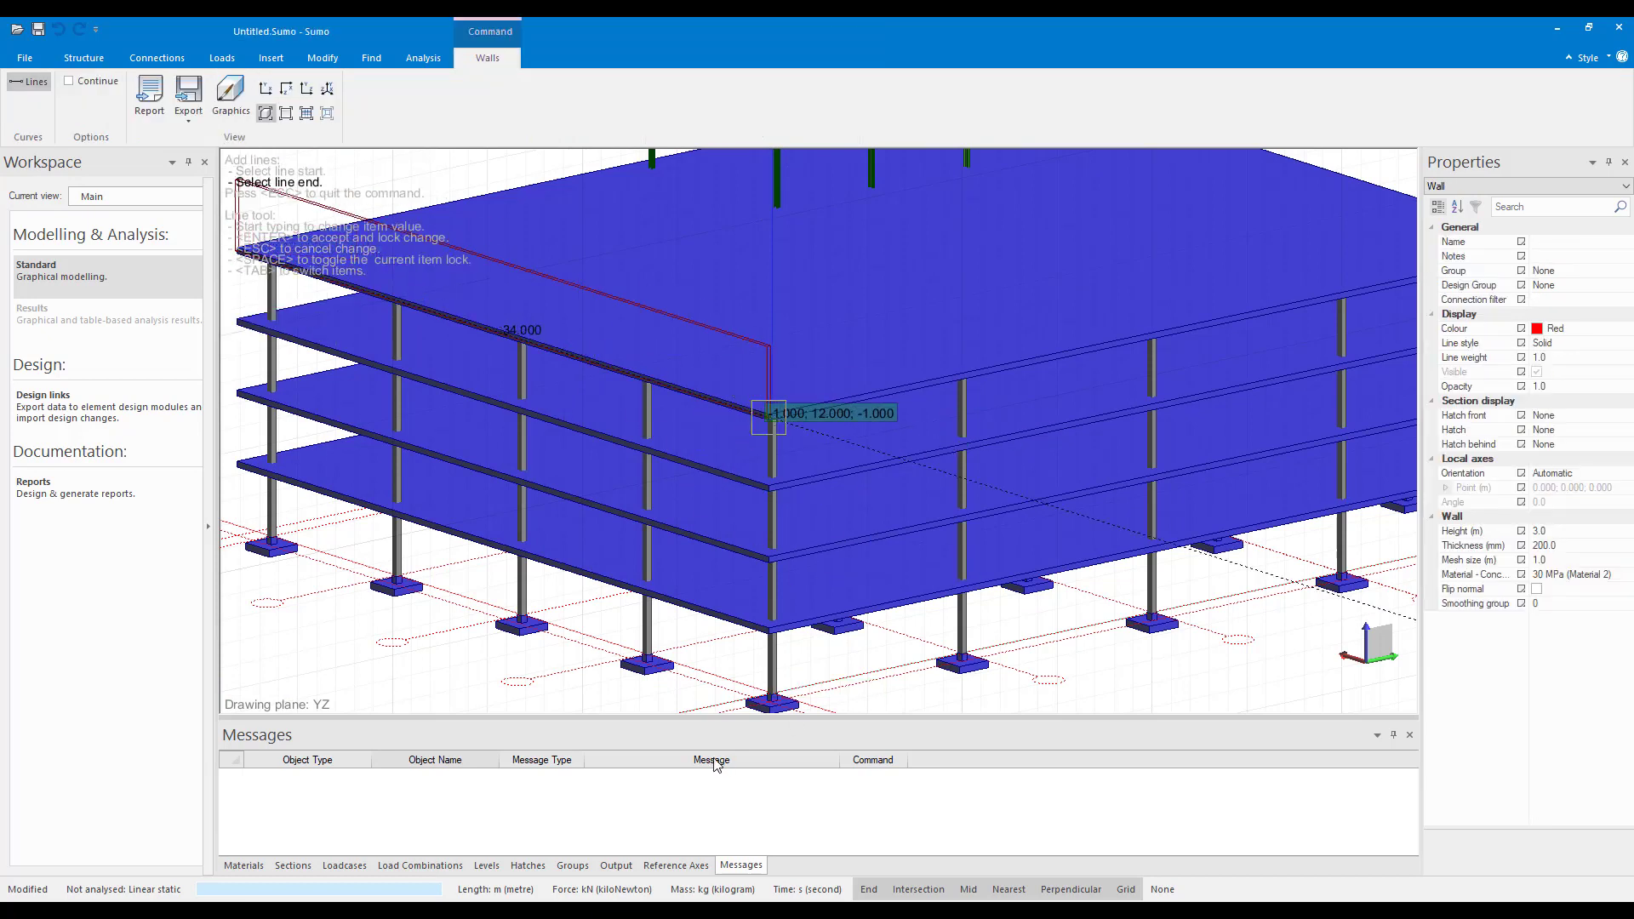
click(768, 417)
key(Escape)
Clear the wall selection and mesh all objects in the model at once
middle_drag(979, 518, 796, 549)
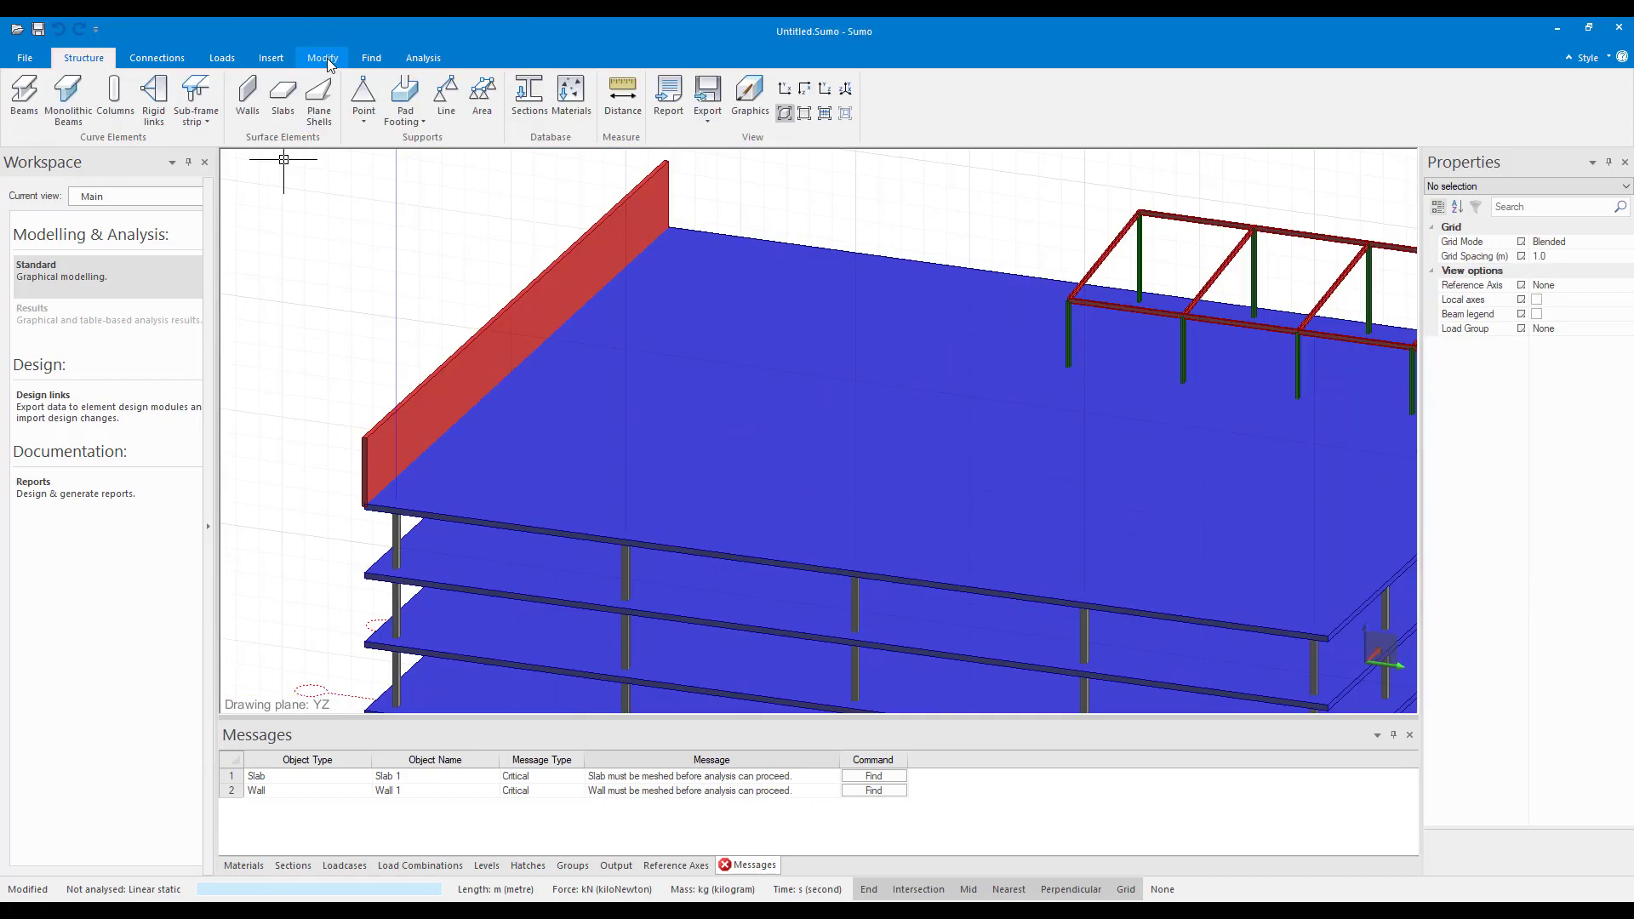
click(421, 391)
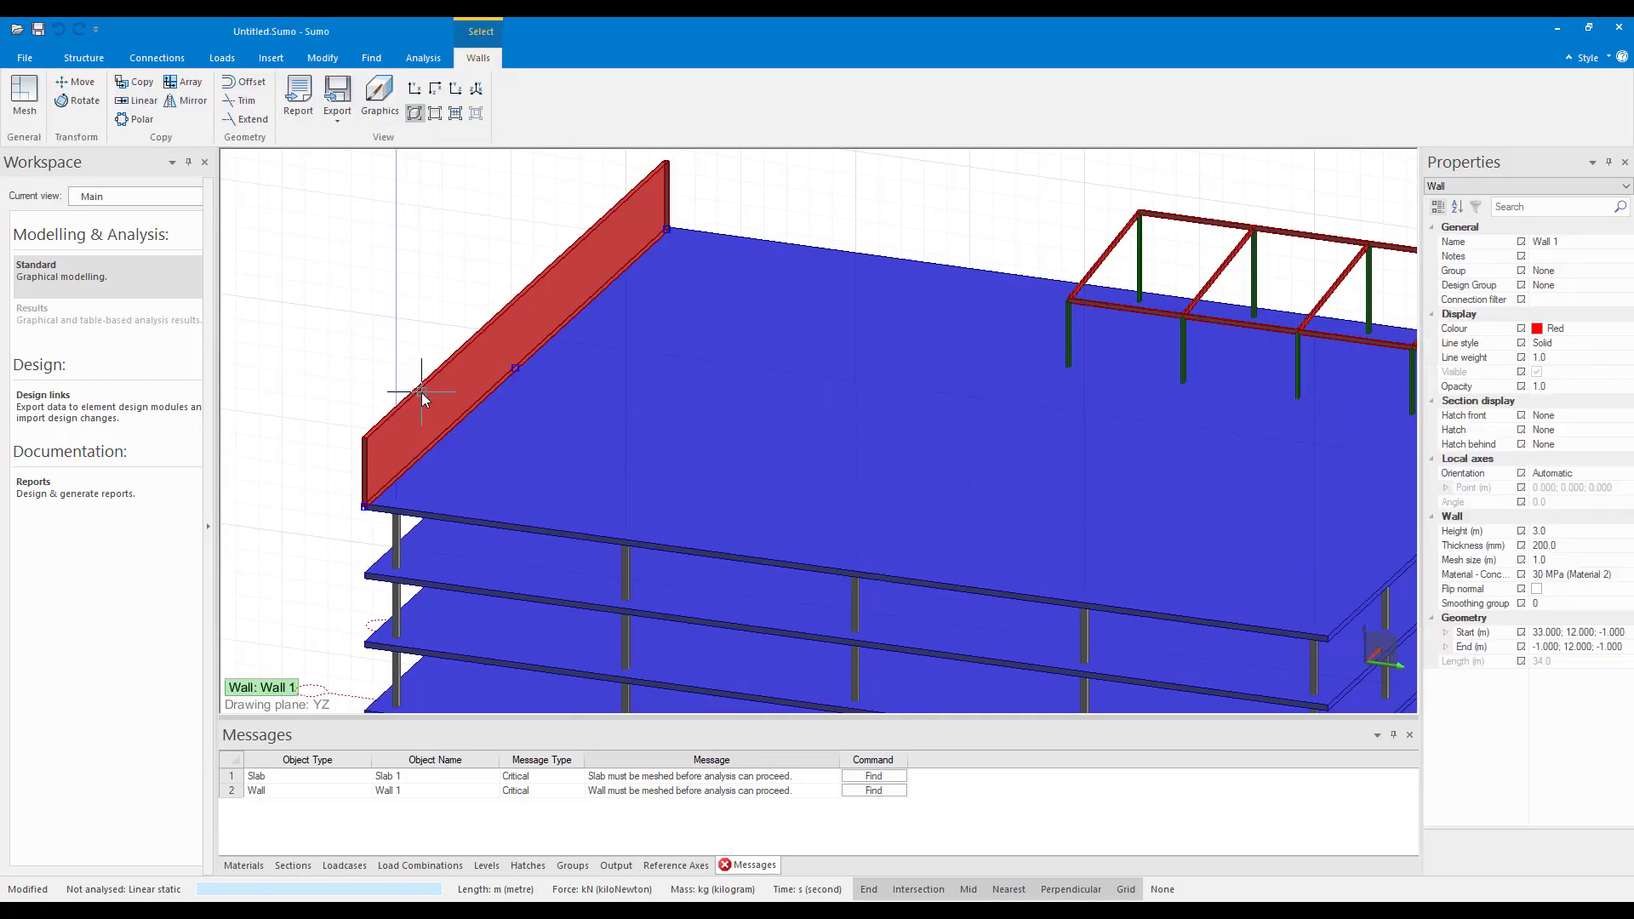
click(358, 335)
click(323, 57)
click(501, 95)
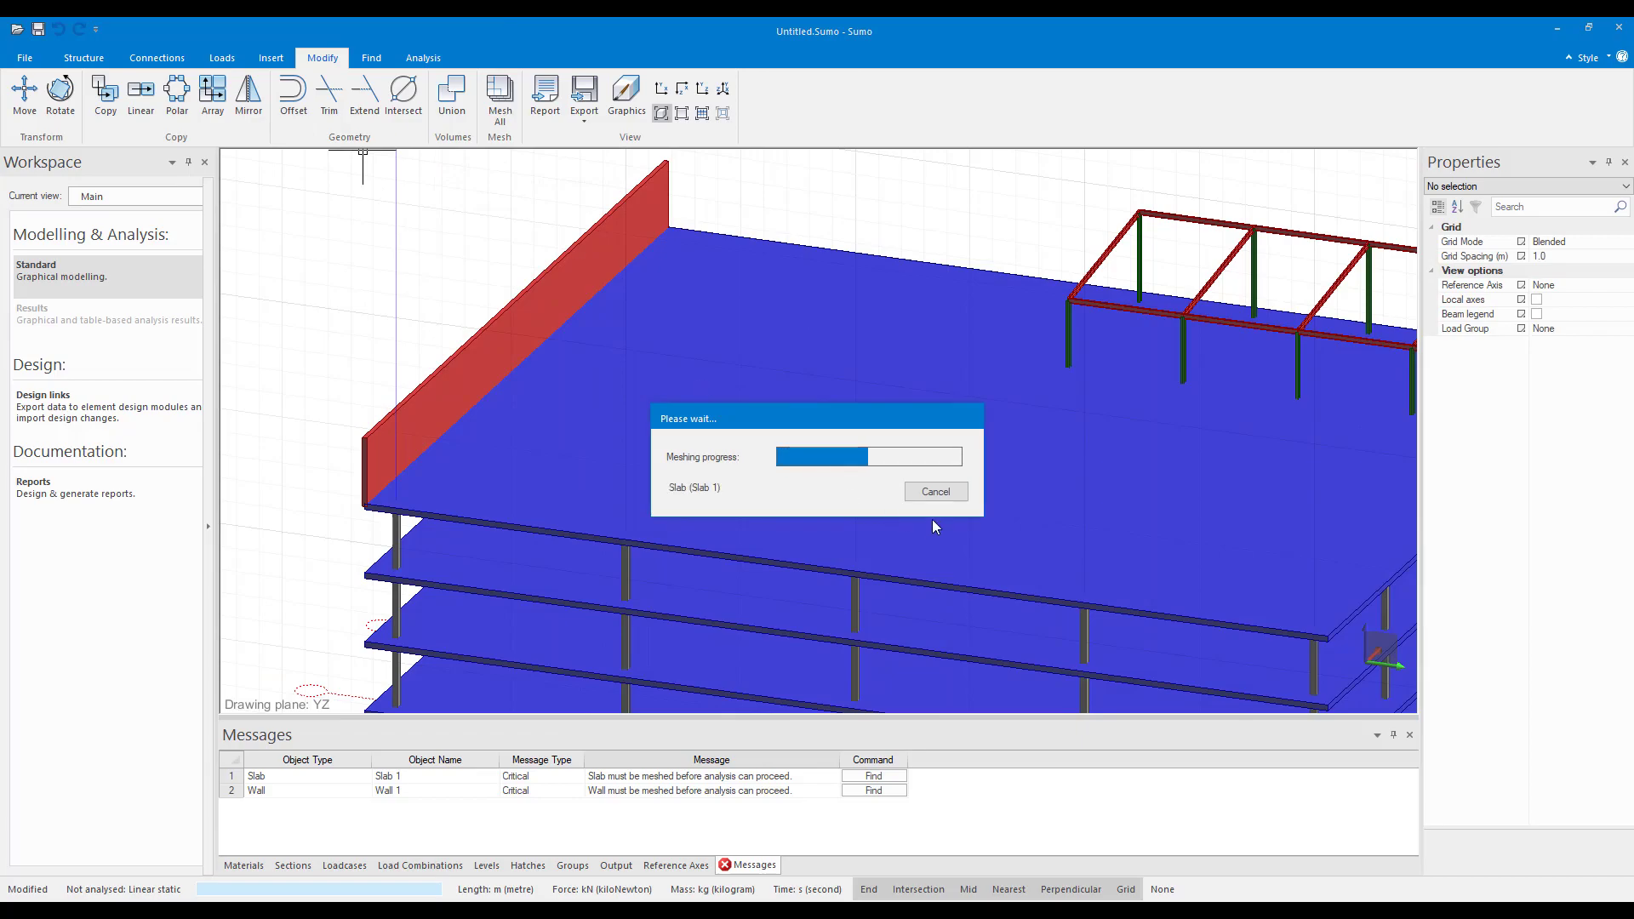
Display the finite element mesh and examine how the wall and top slab elements meet along their shared edge
click(703, 113)
middle_drag(860, 463, 760, 480)
scroll(315, 380, up, 2)
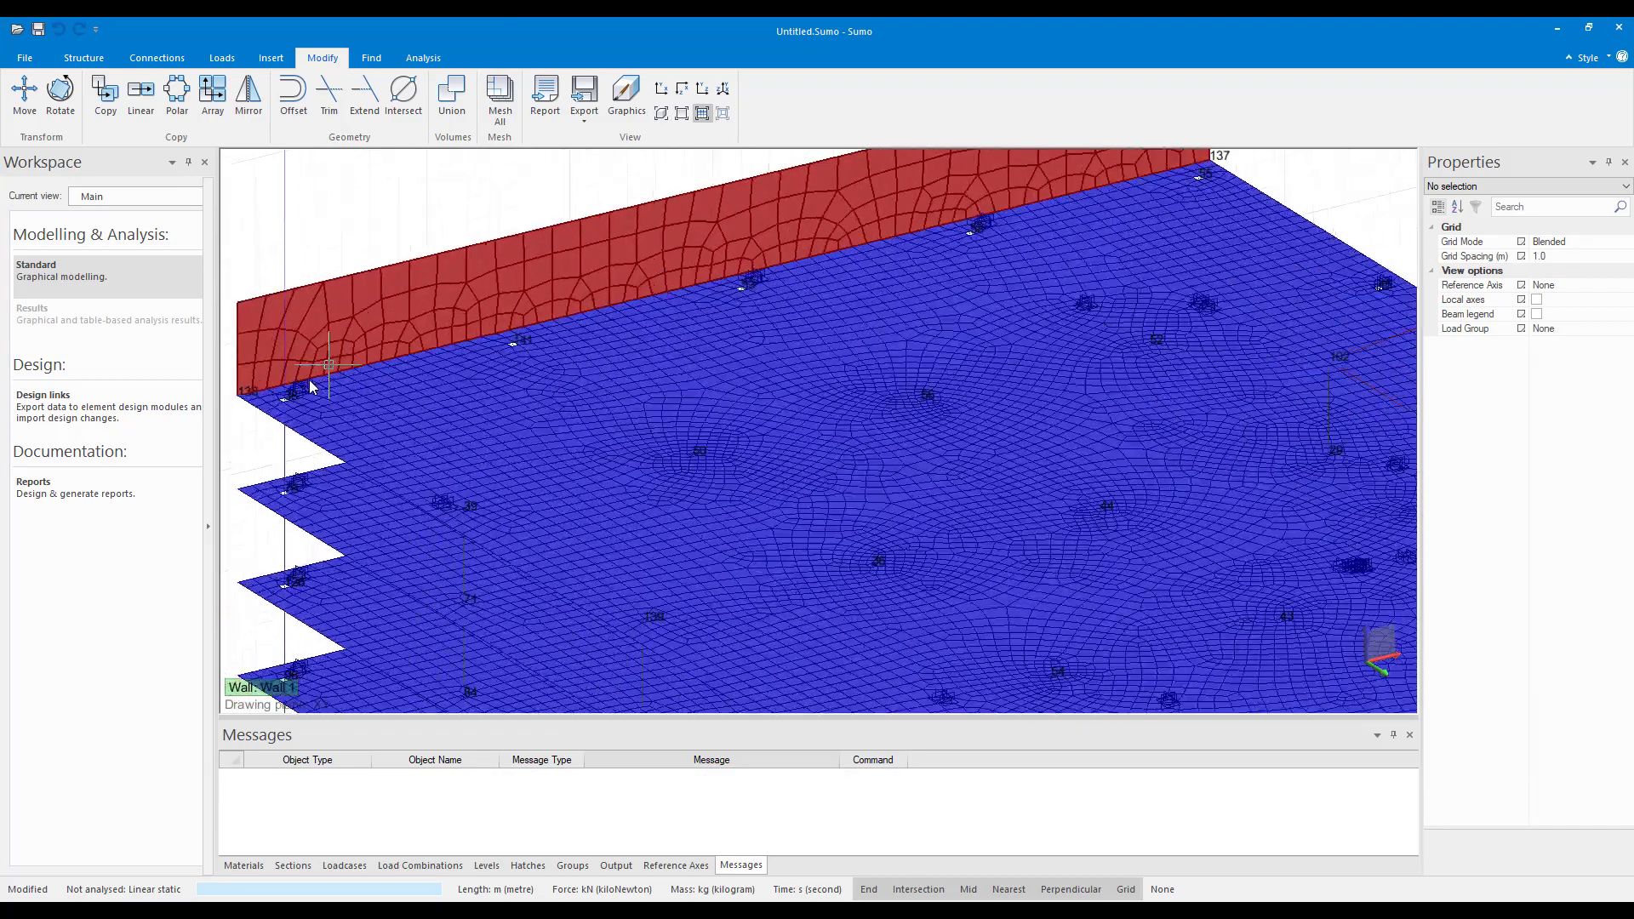
scroll(345, 380, up, 8)
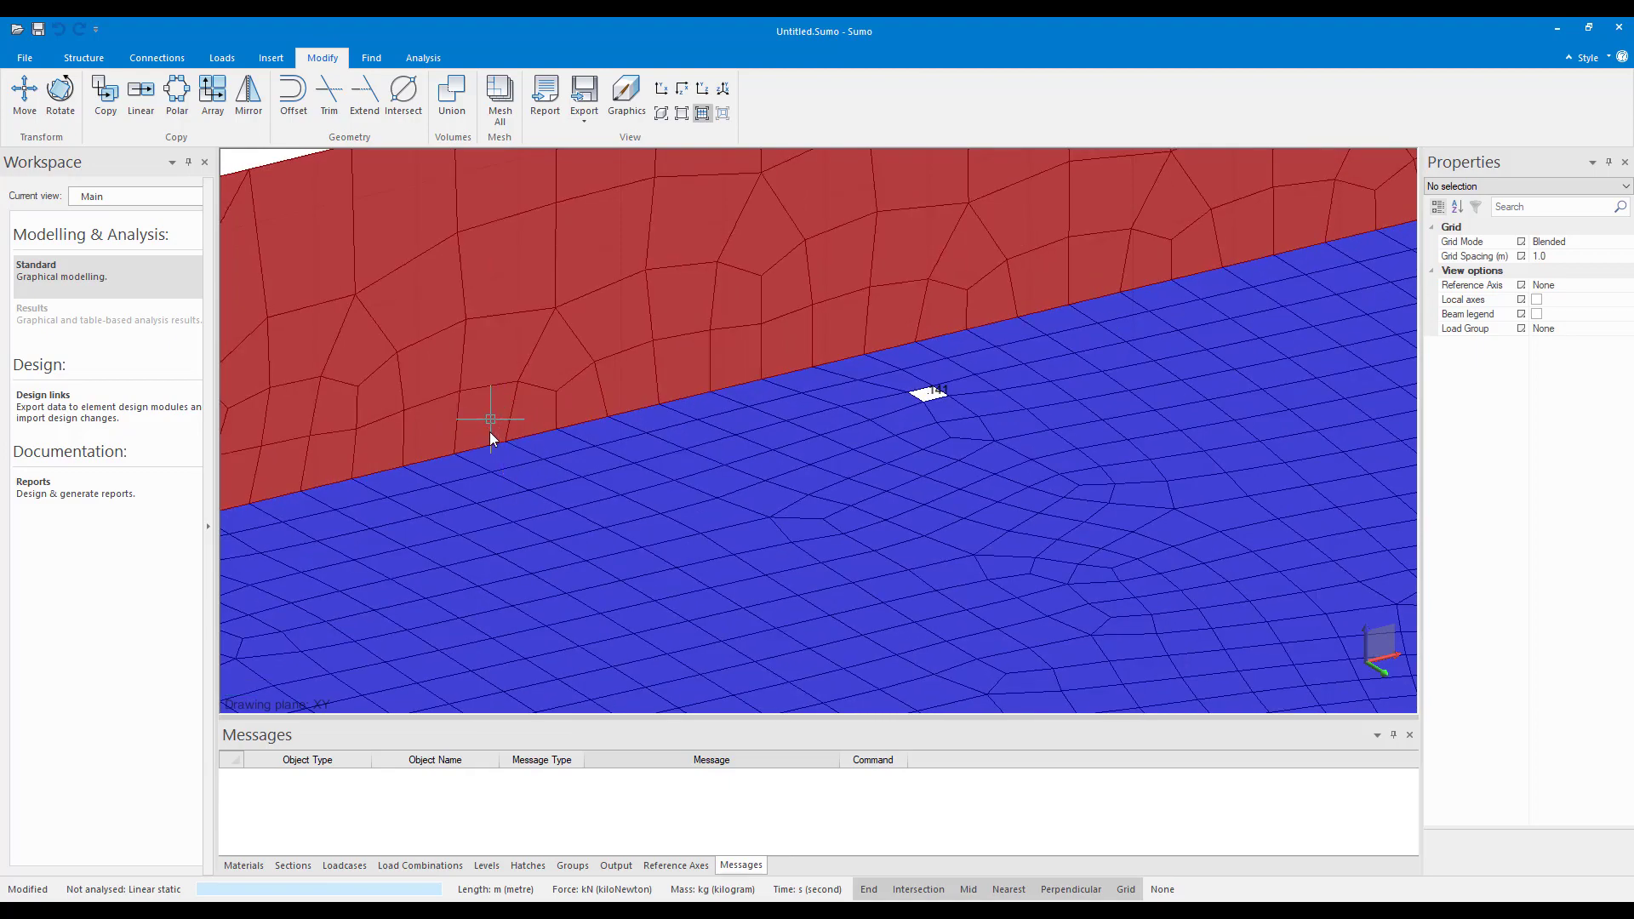
scroll(432, 450, up, 5)
Set the wall's mesh size to 0.5 m and remesh the wall
scroll(538, 451, down, 6)
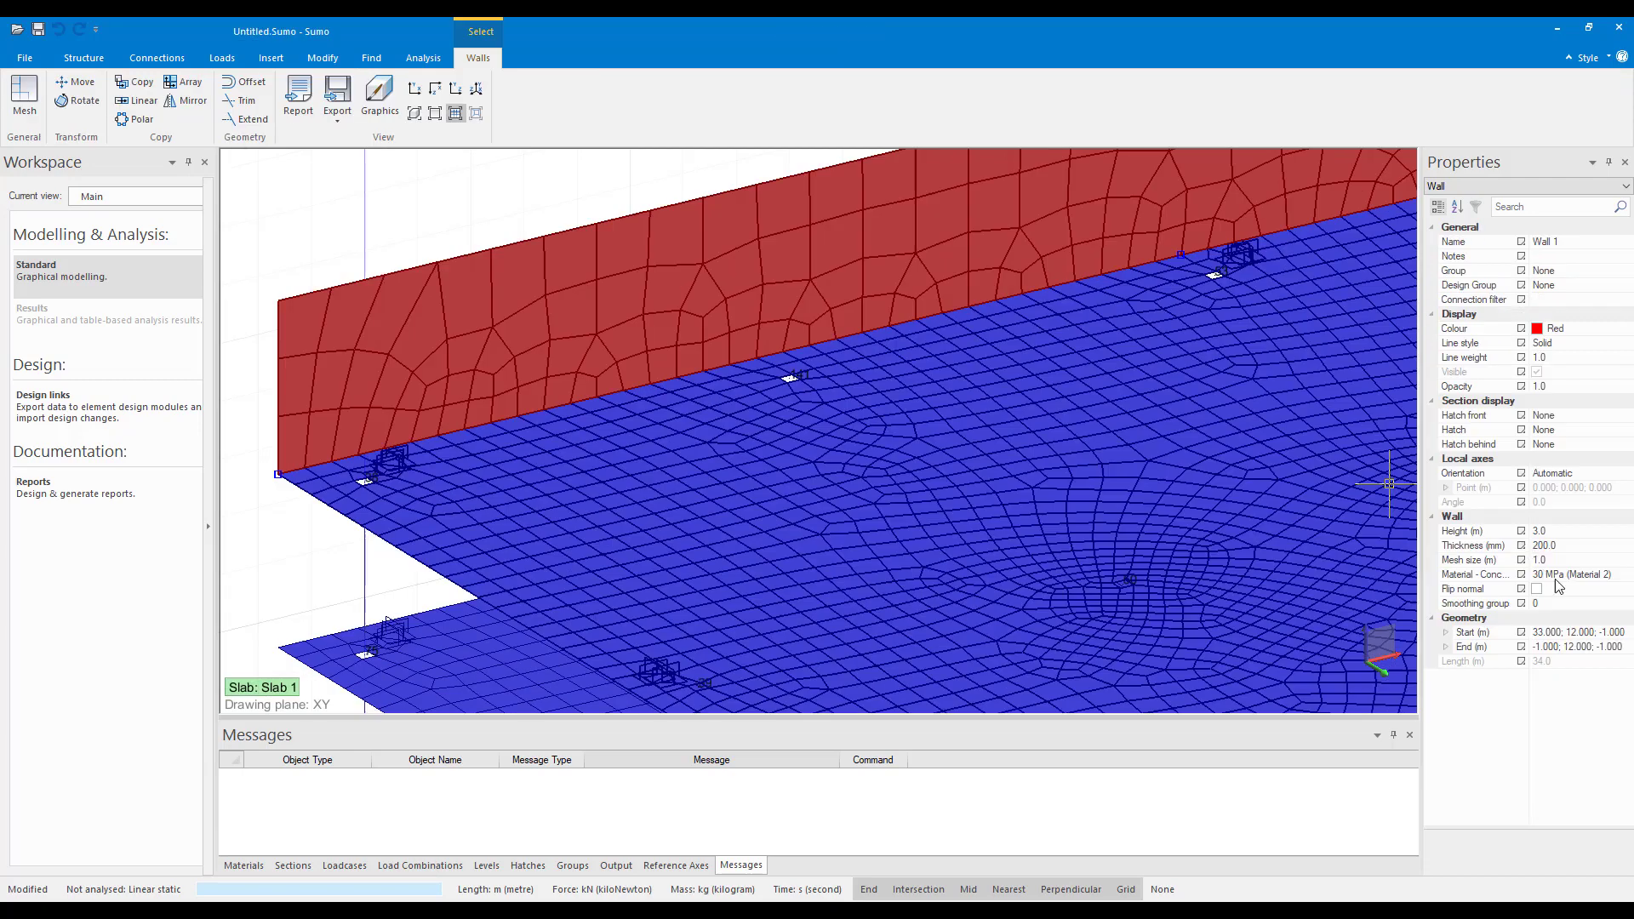
click(1540, 561)
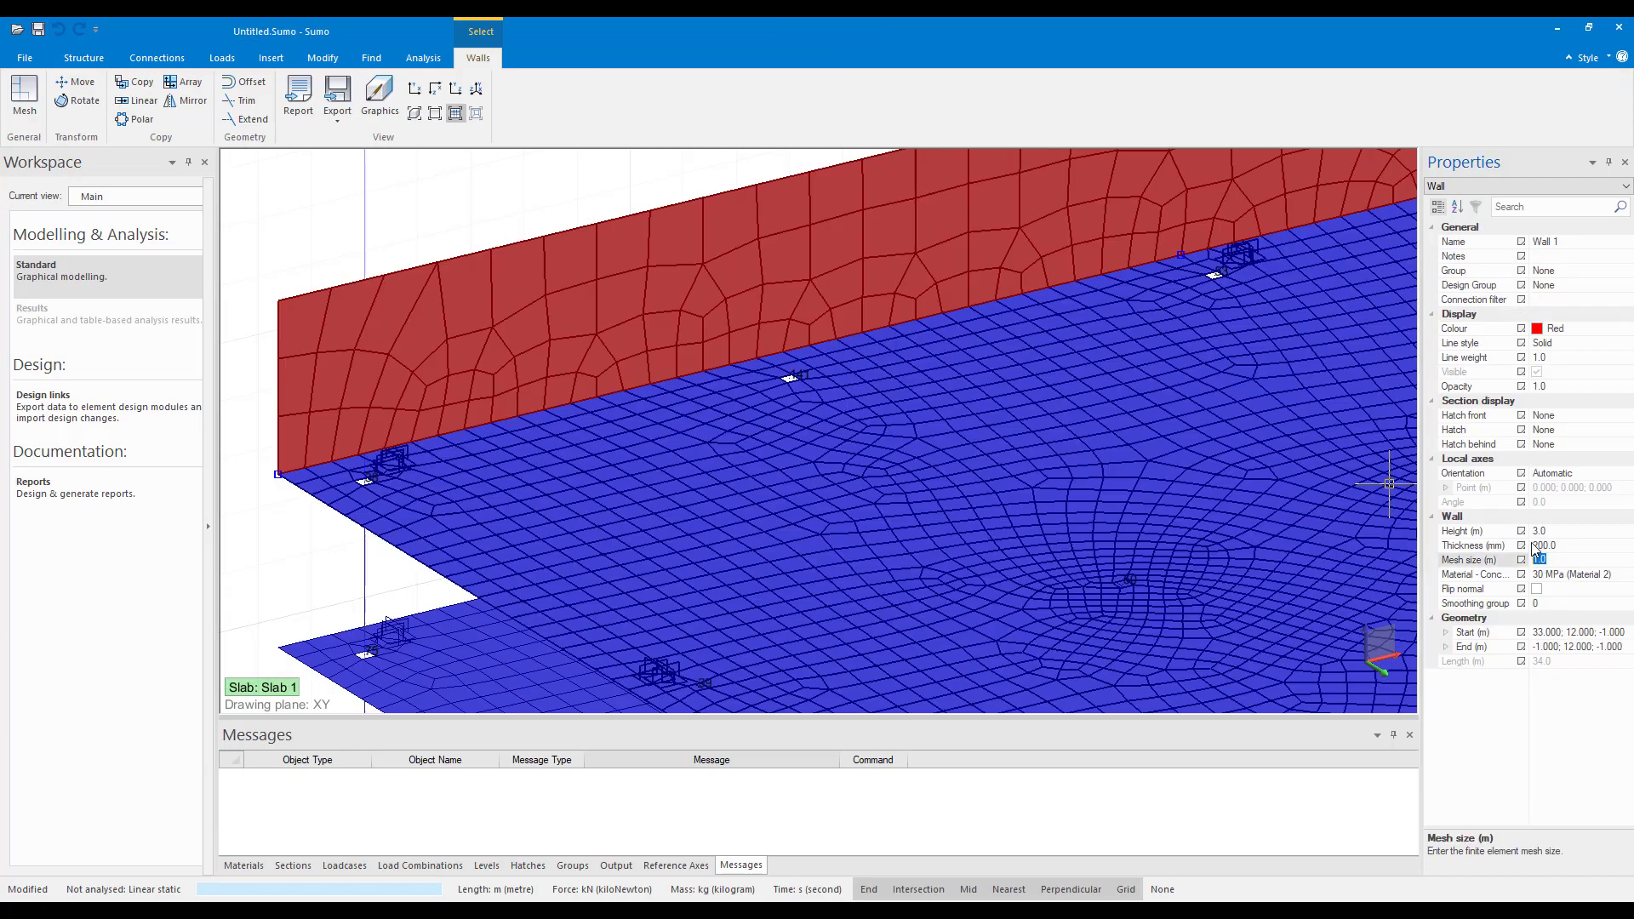
text(0.5)
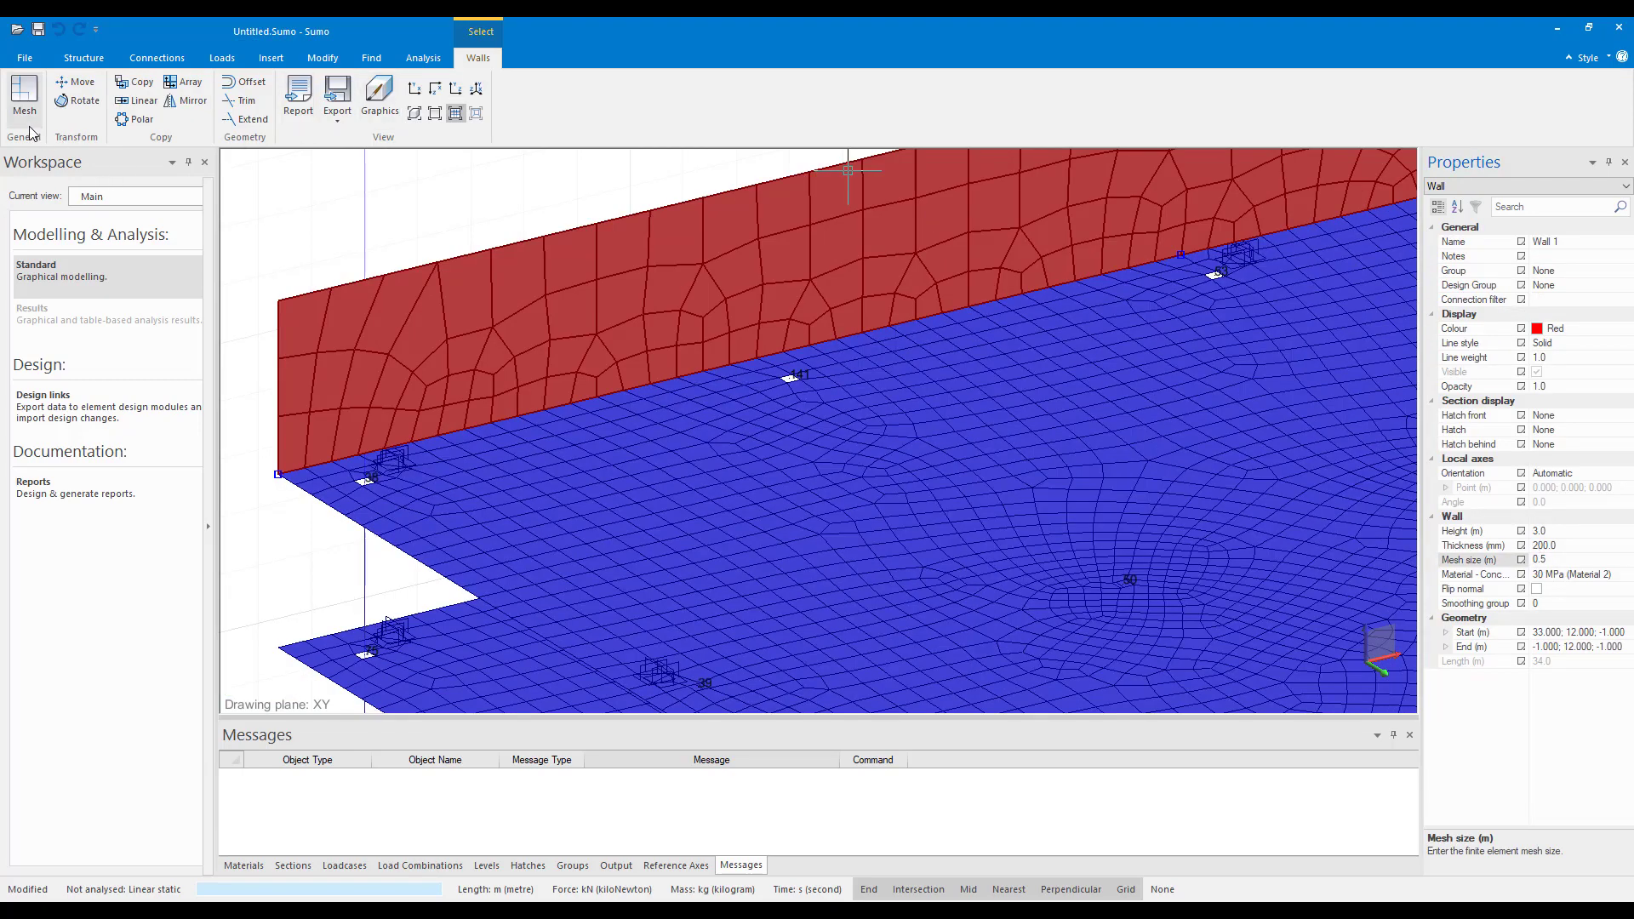
click(29, 121)
Examine the alignment of the remeshed wall's elements with the top slab mesh along their shared edge
scroll(489, 422, up, 4)
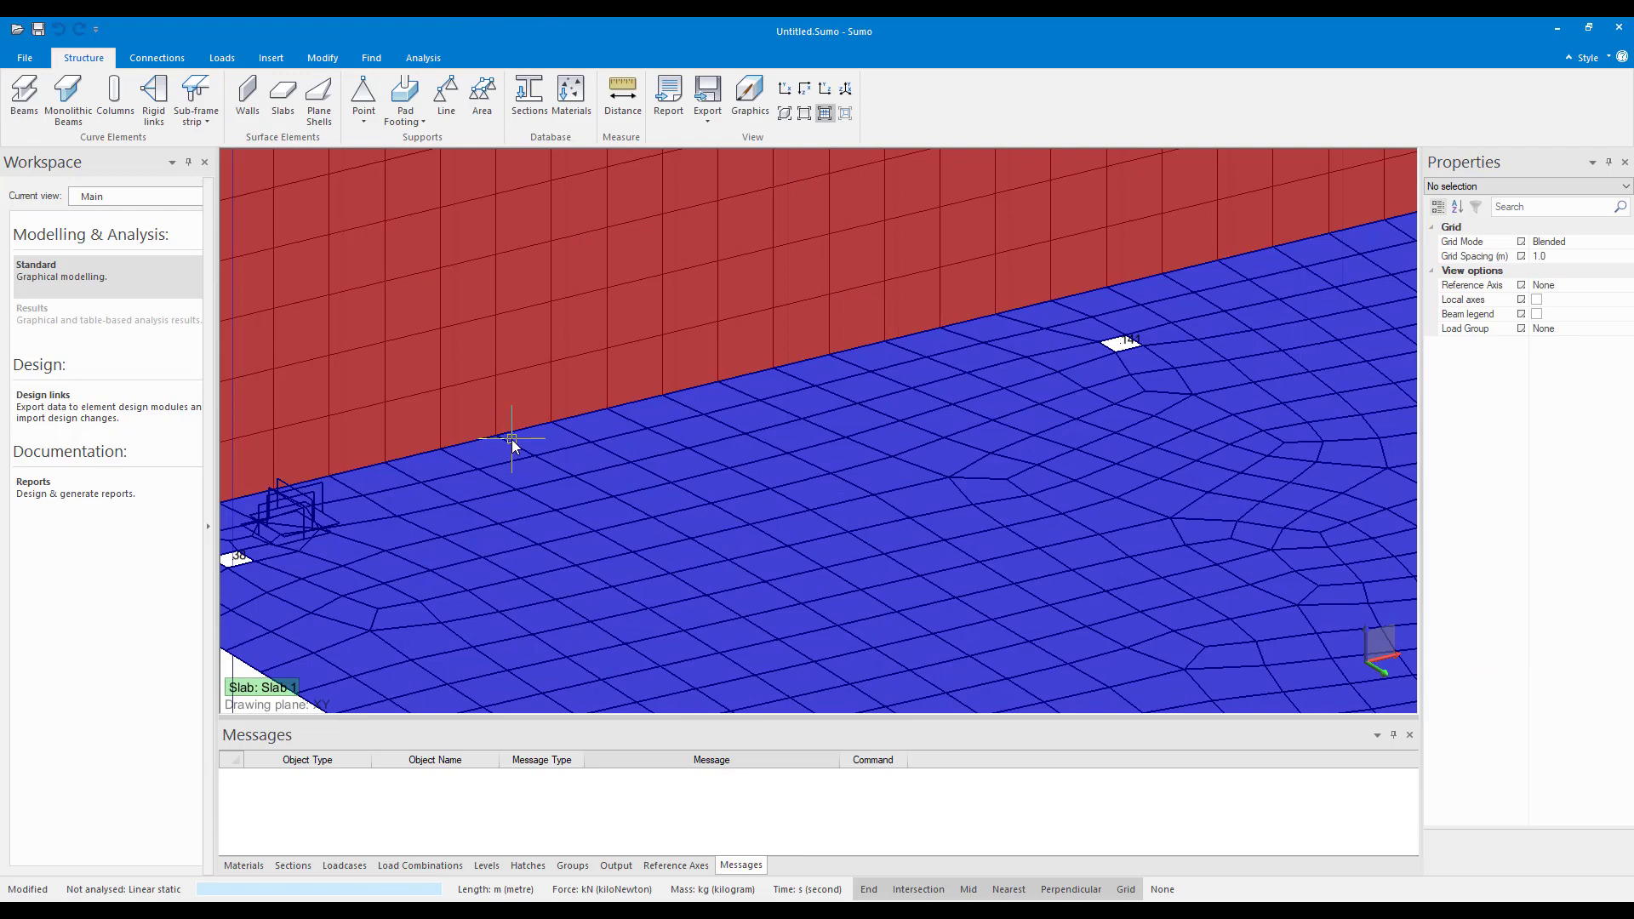
scroll(512, 439, down, 8)
scroll(759, 370, up, 5)
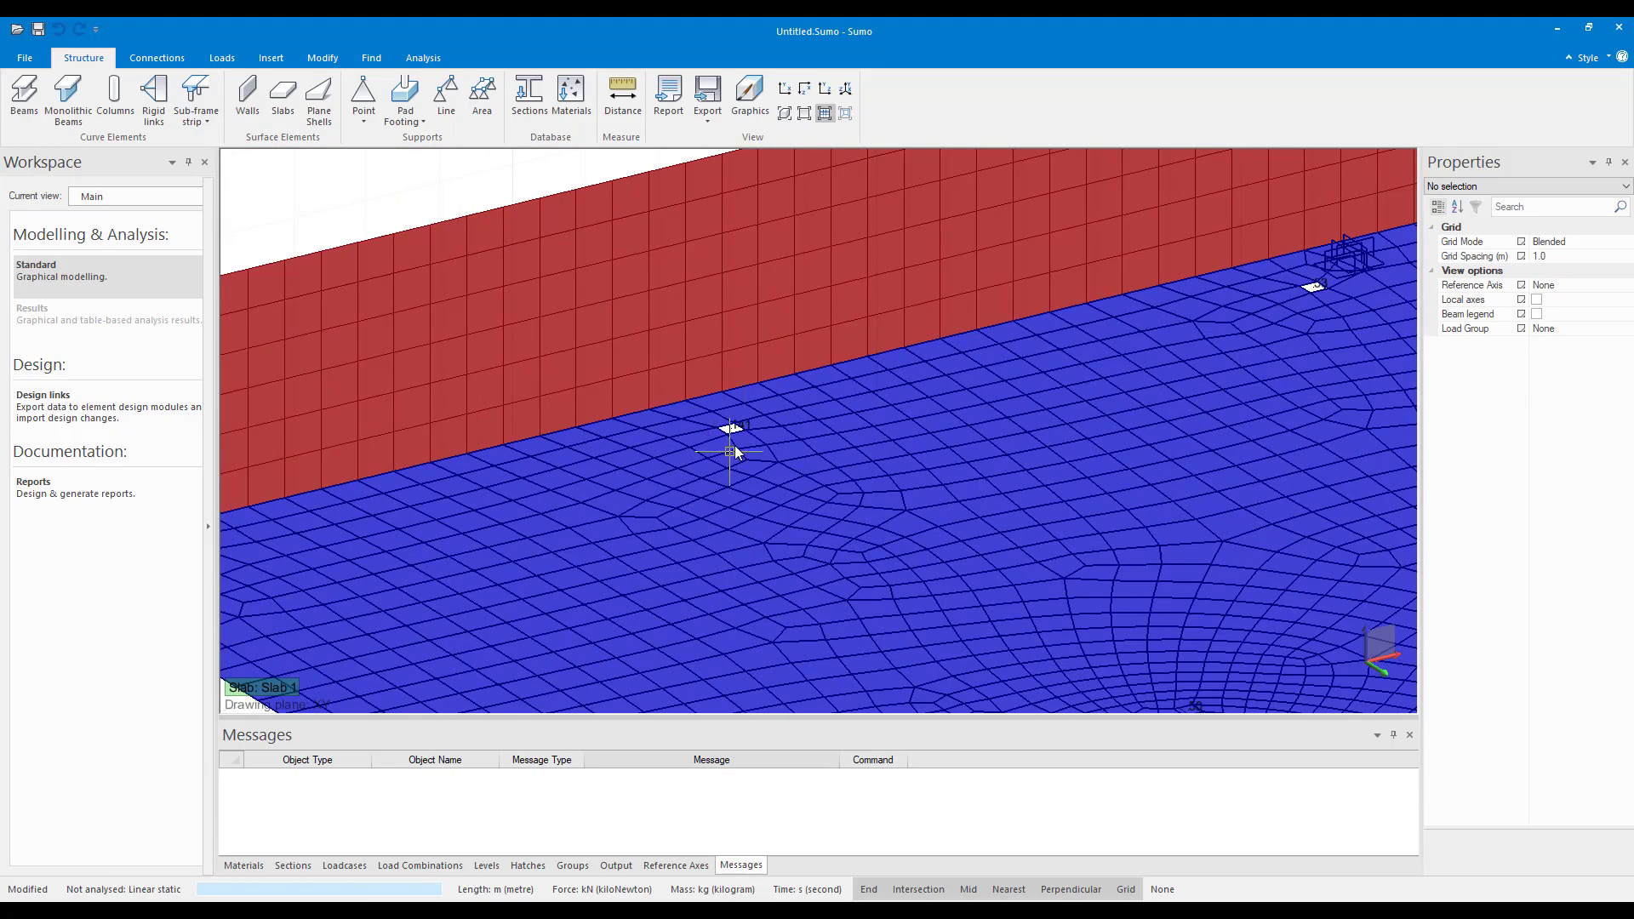
scroll(734, 451, up, 2)
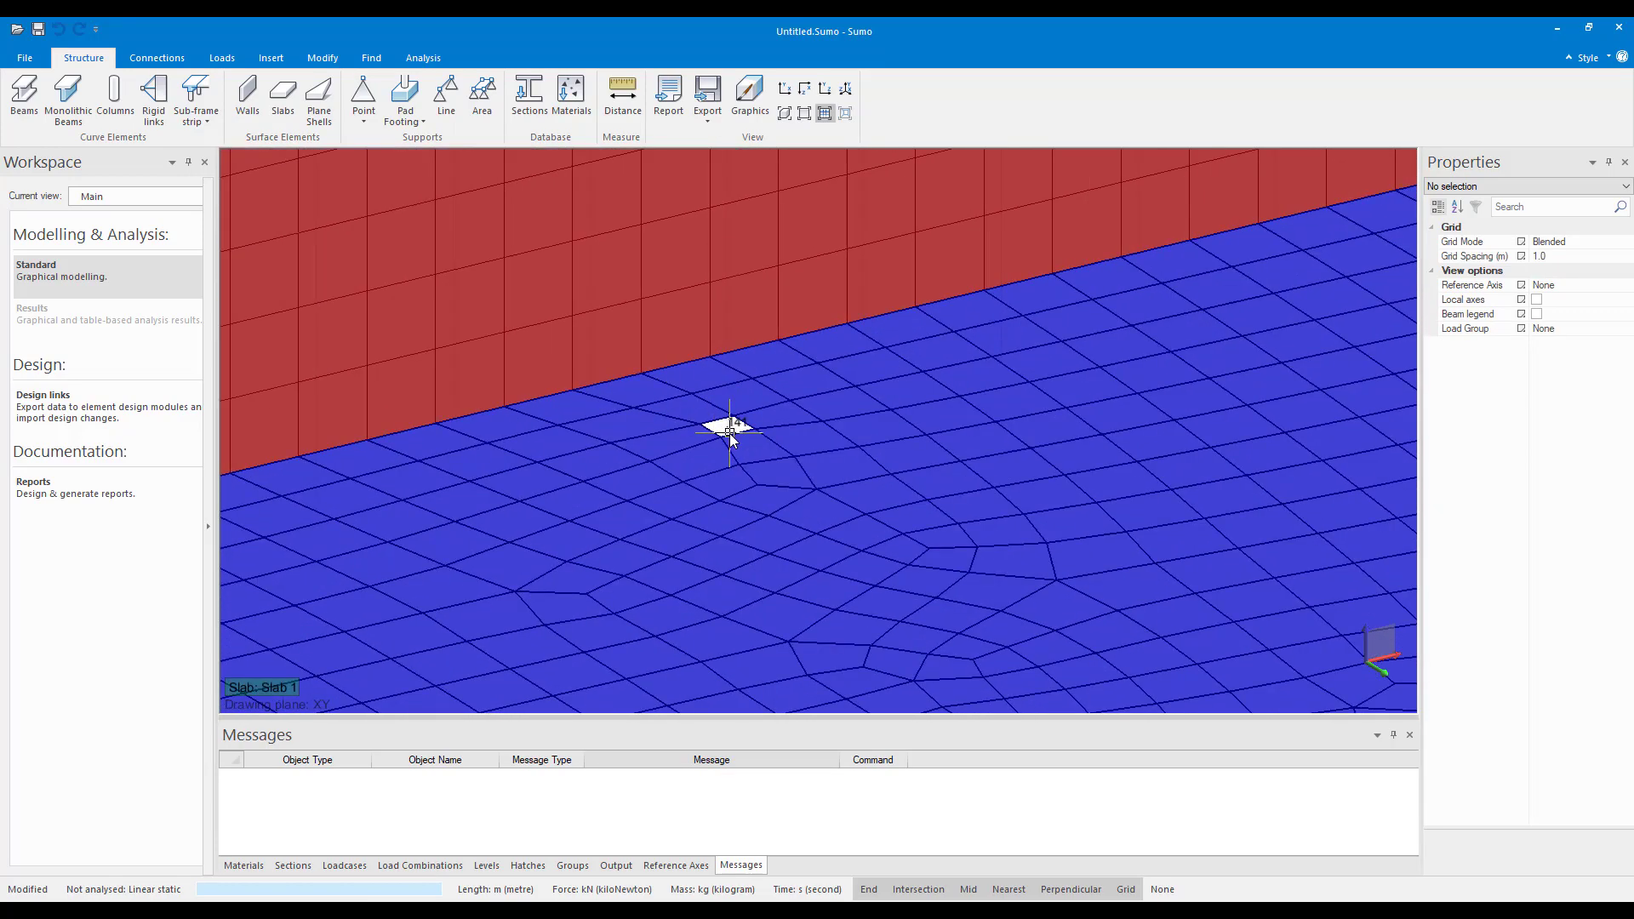
Remove the wall from the top slab and remesh that slab
scroll(728, 430, down, 2)
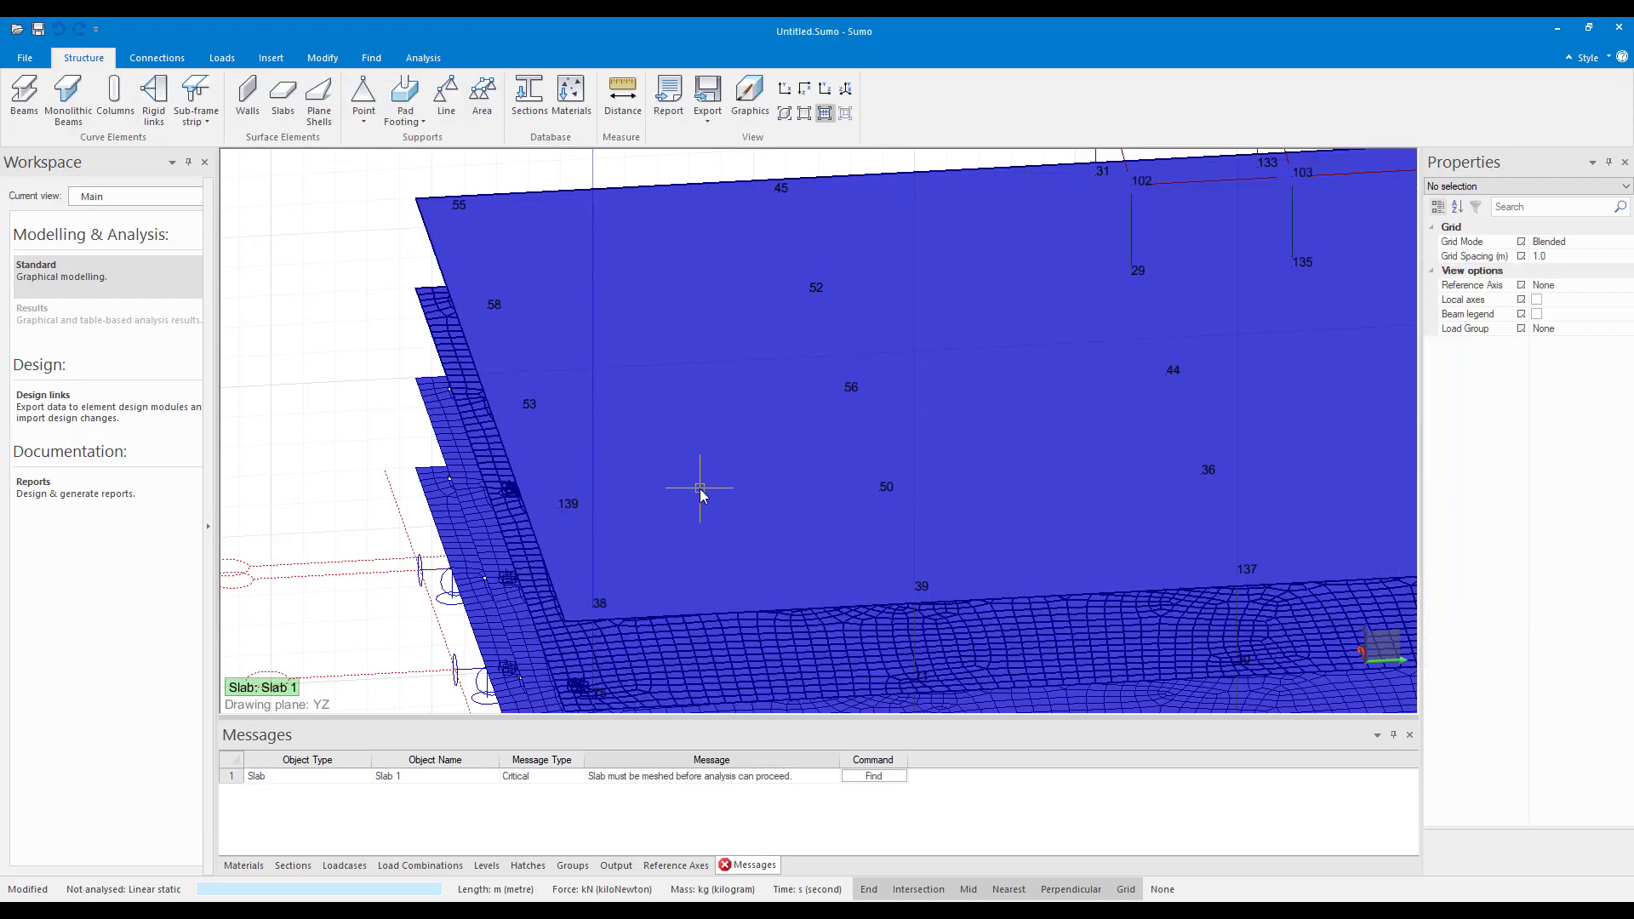
click(423, 223)
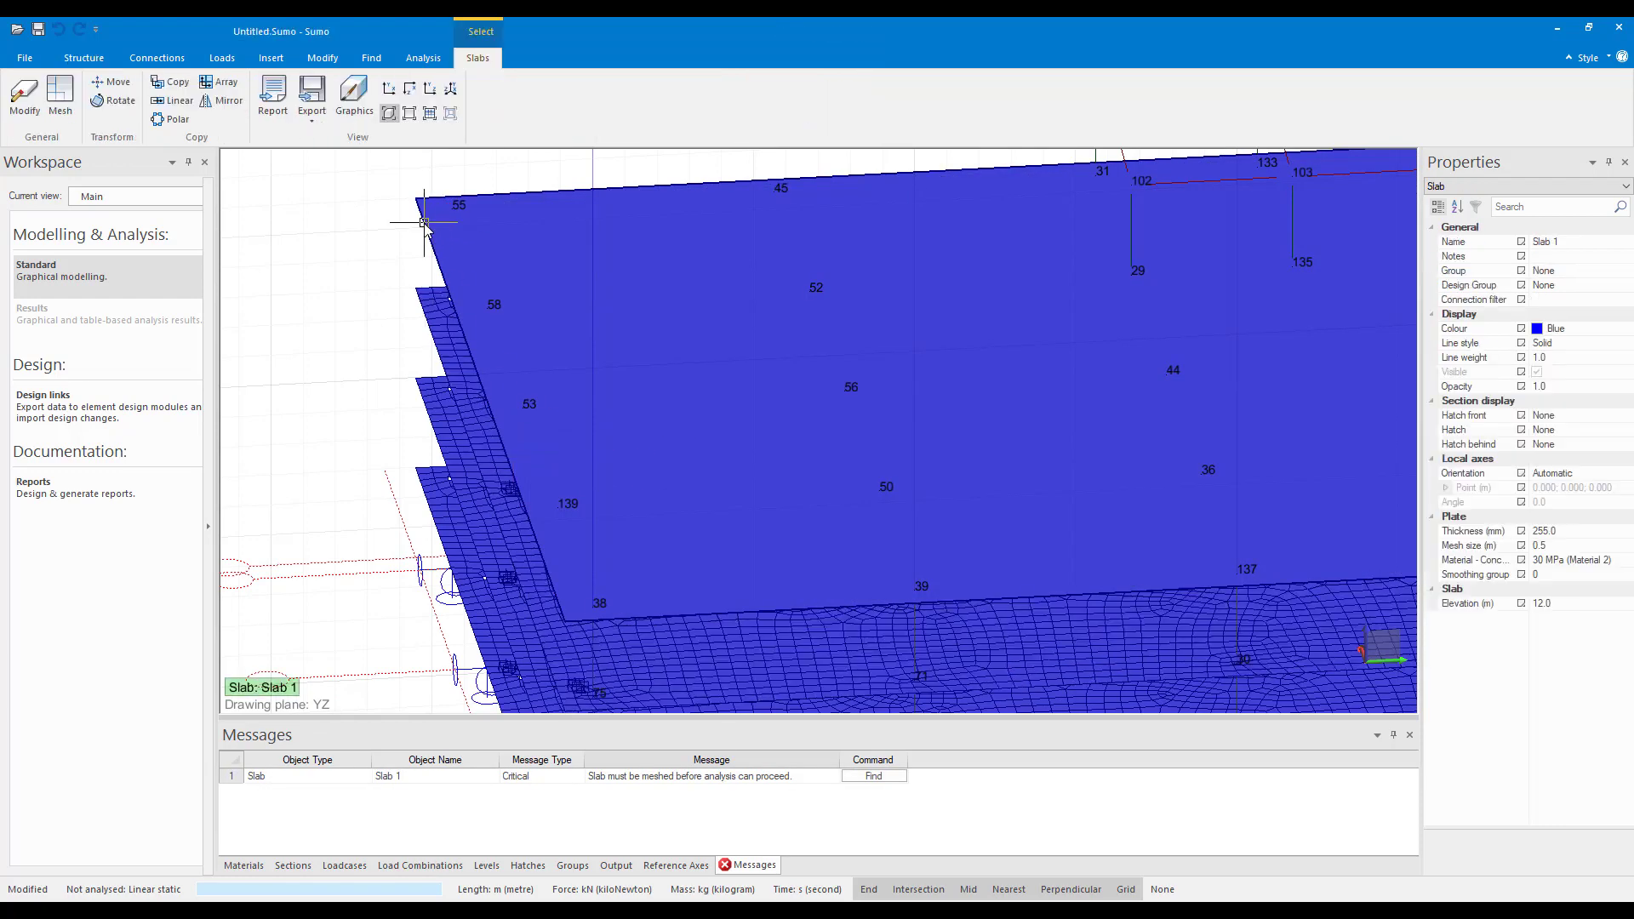
click(59, 98)
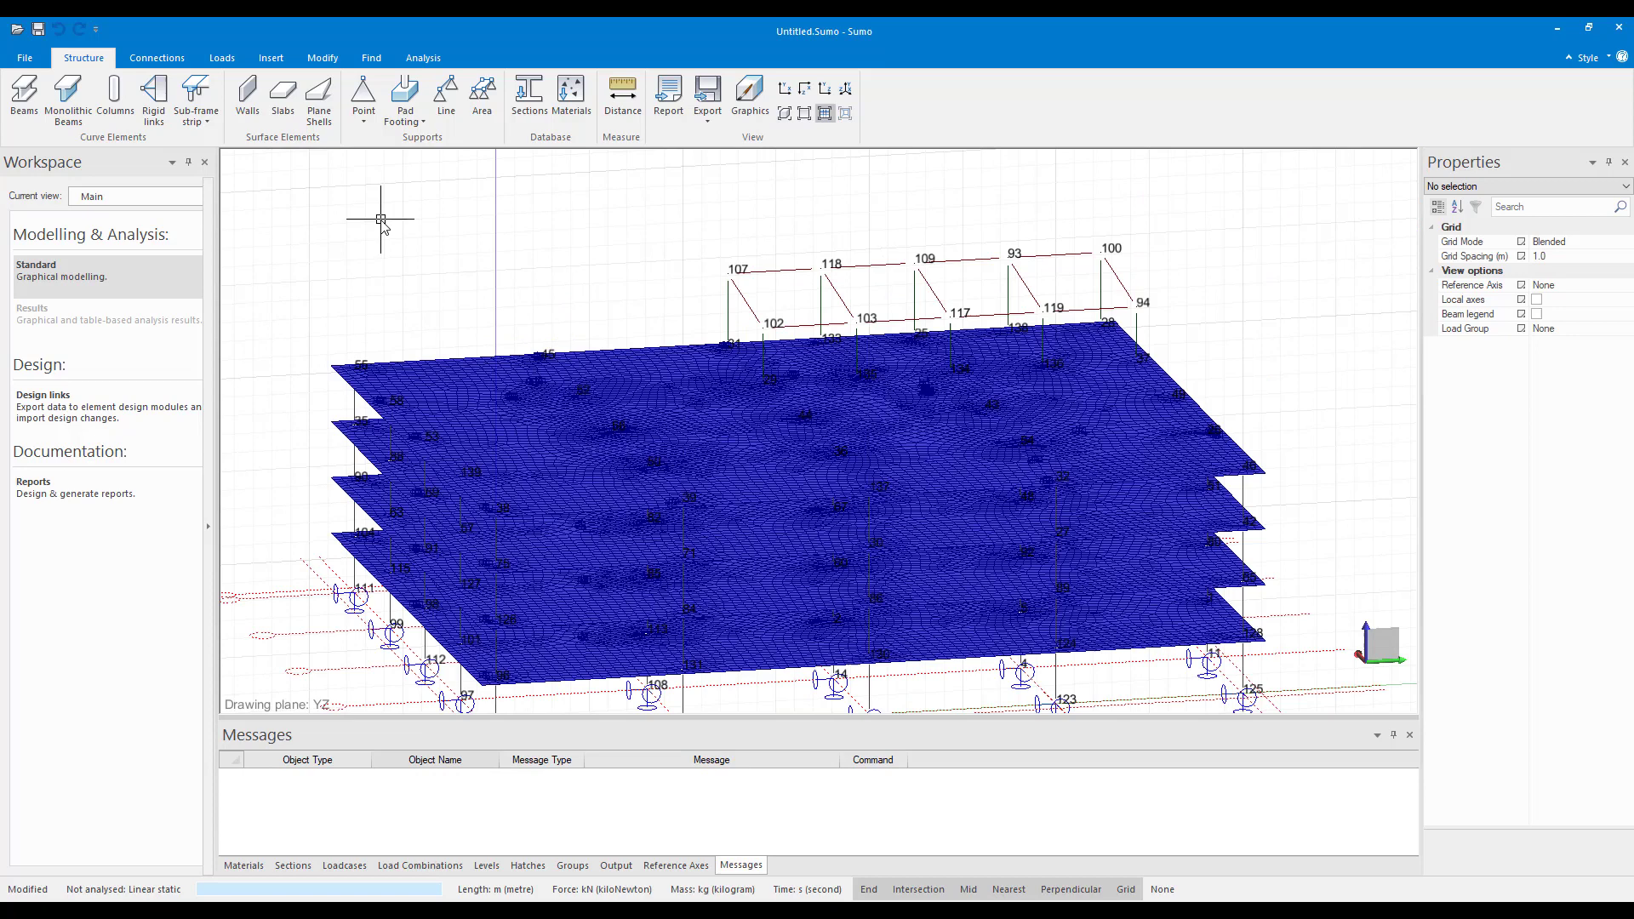
Accept the Linear analysis type in the analysis settings and solve the model, saving the changes to Untitled.Sumo
click(417, 60)
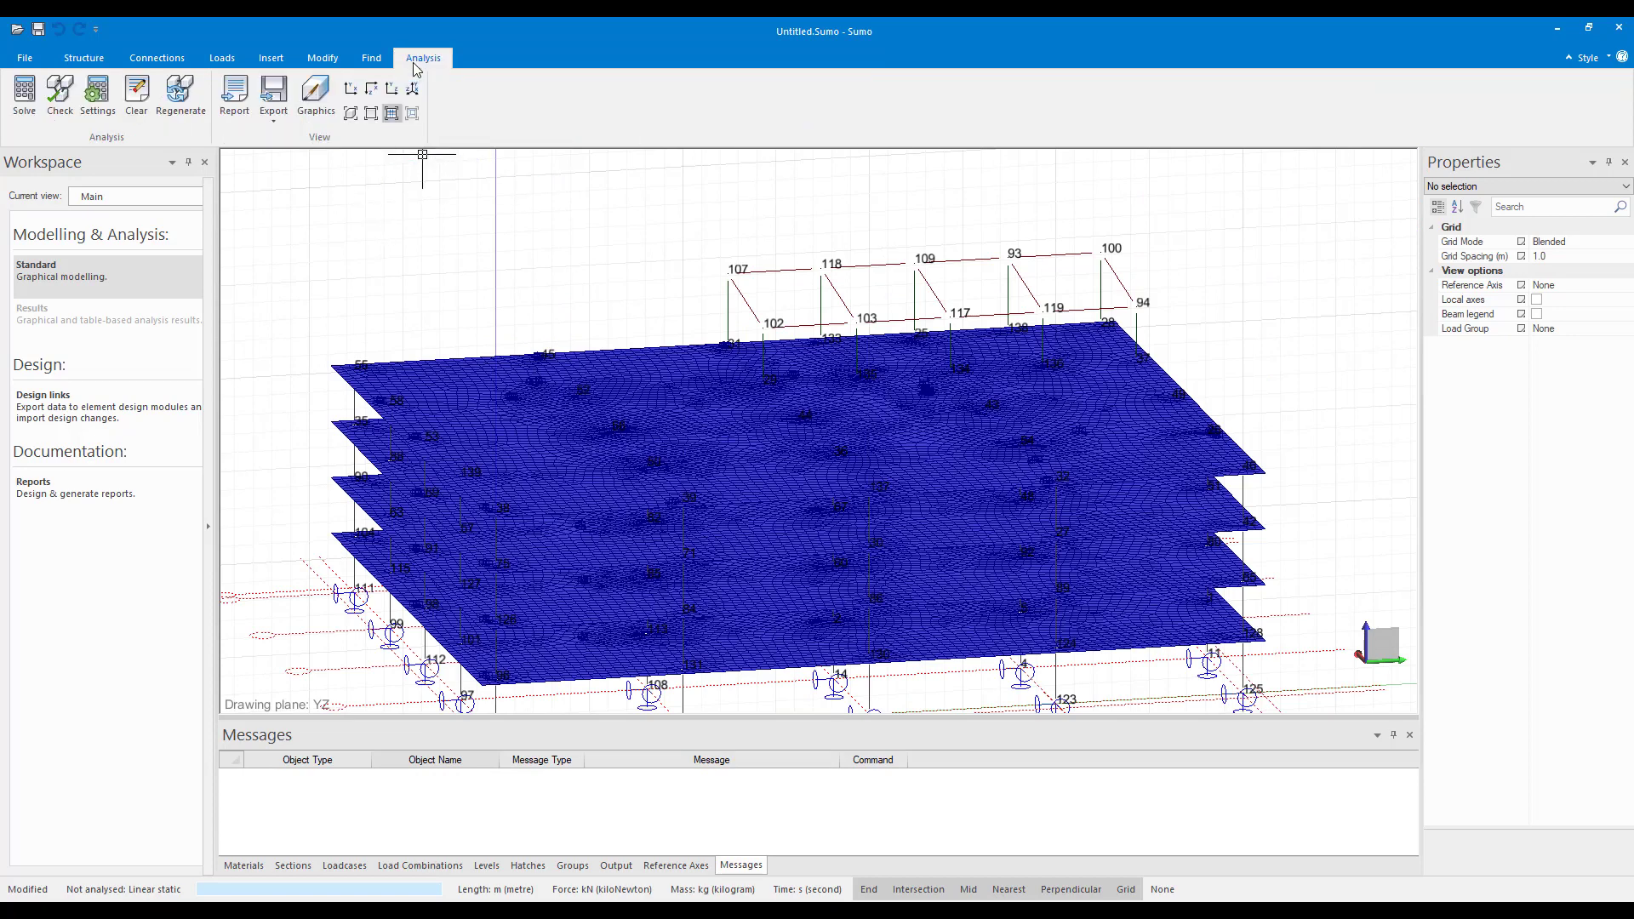
click(91, 109)
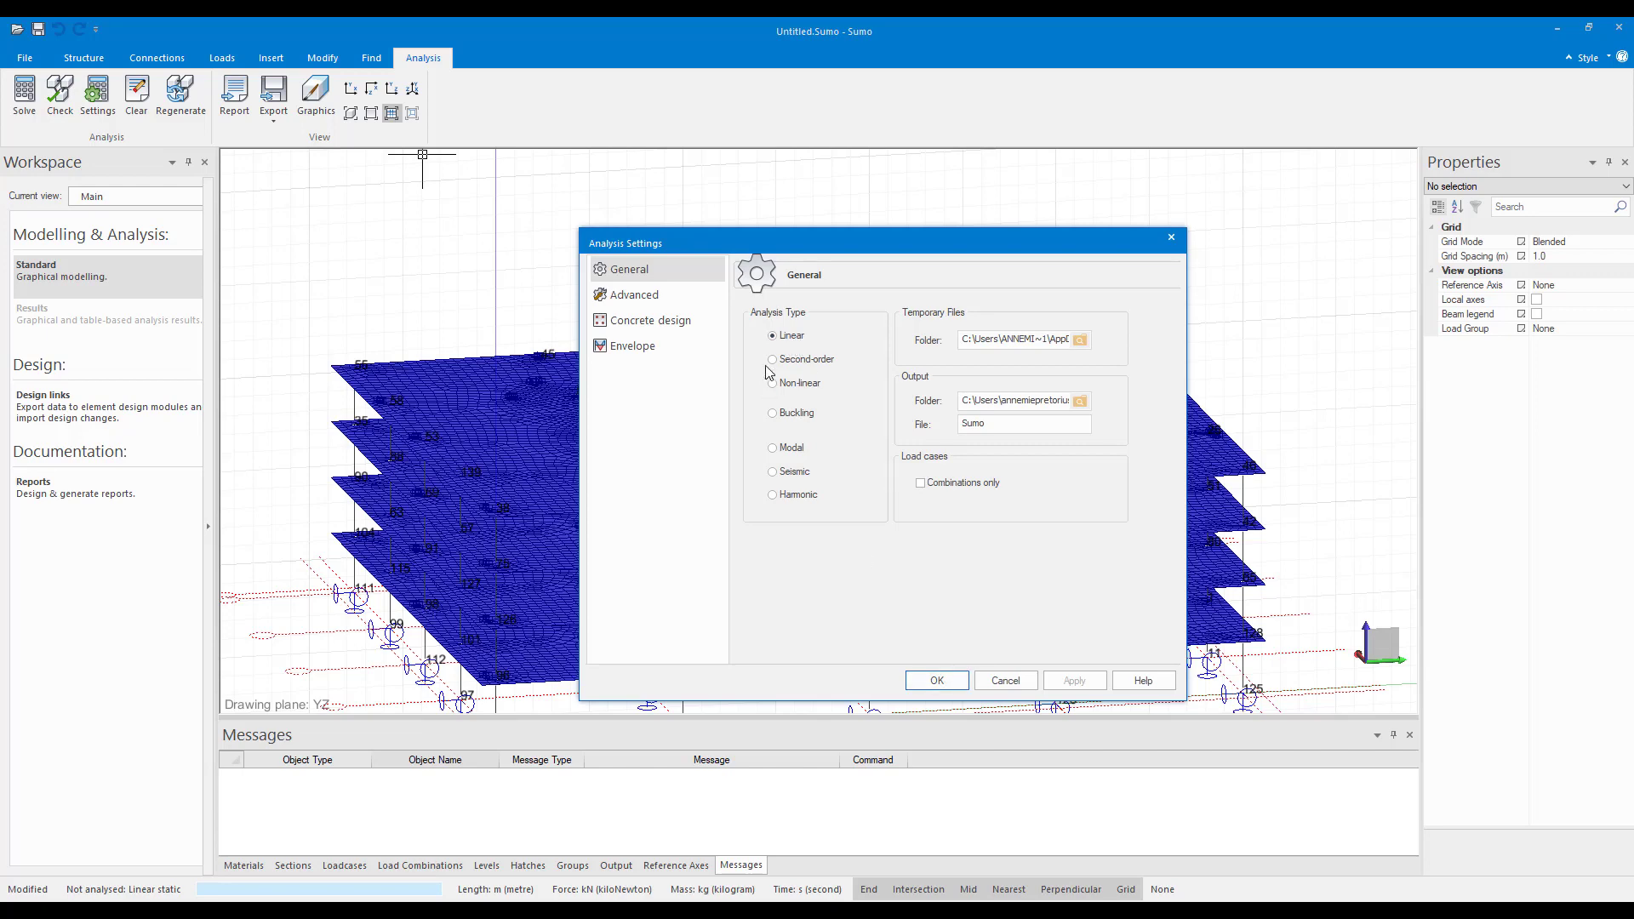
click(940, 681)
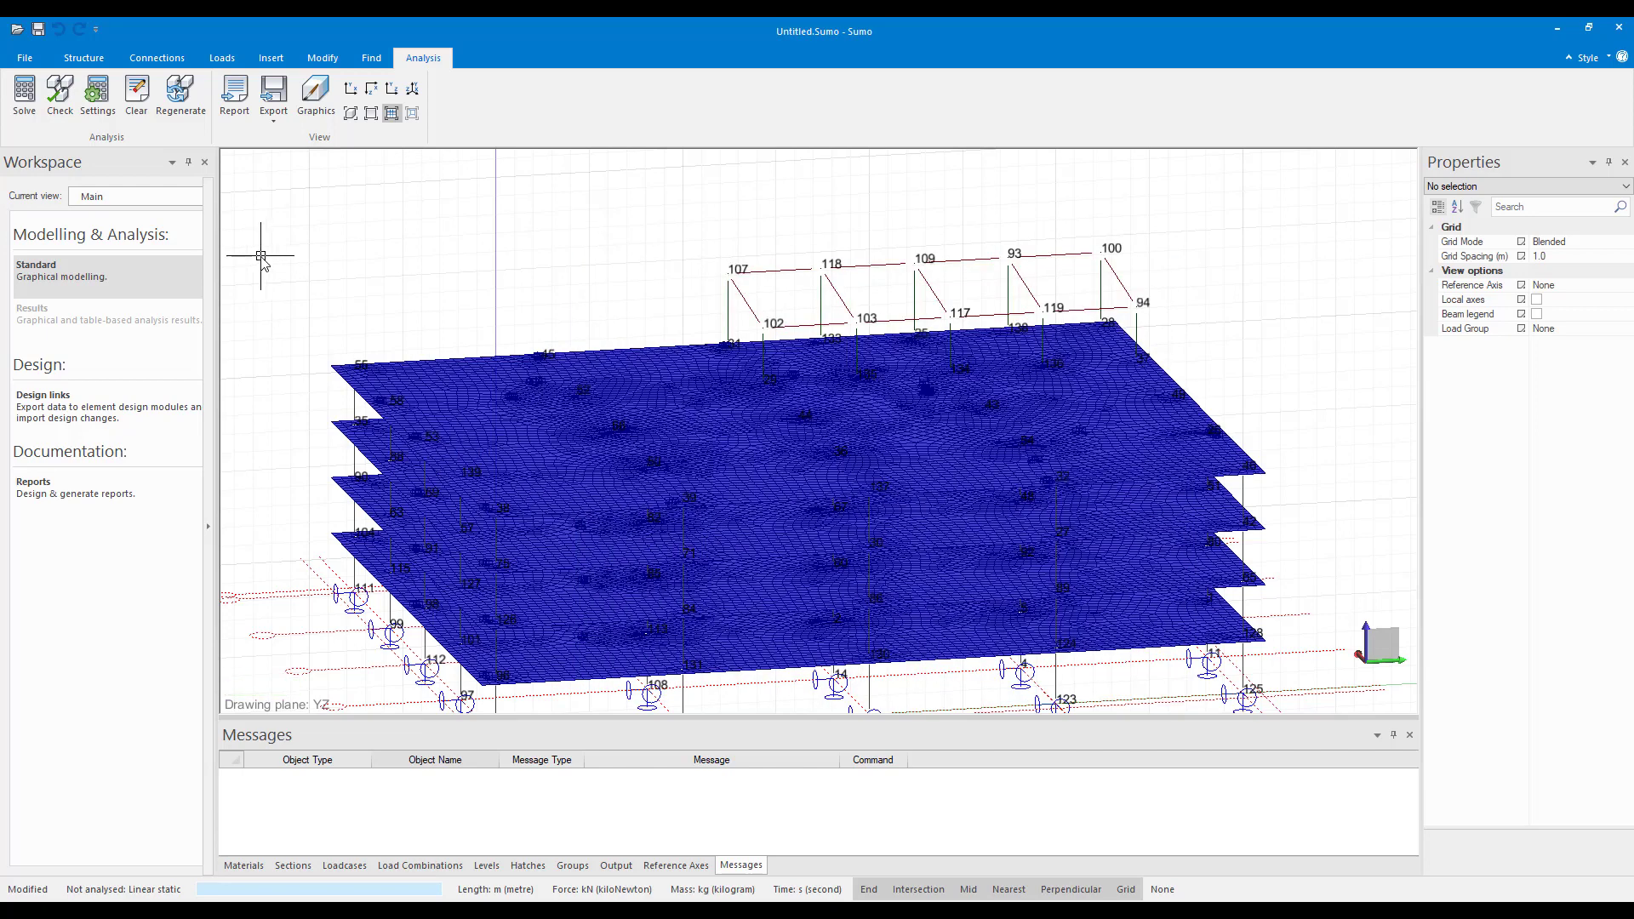
click(36, 109)
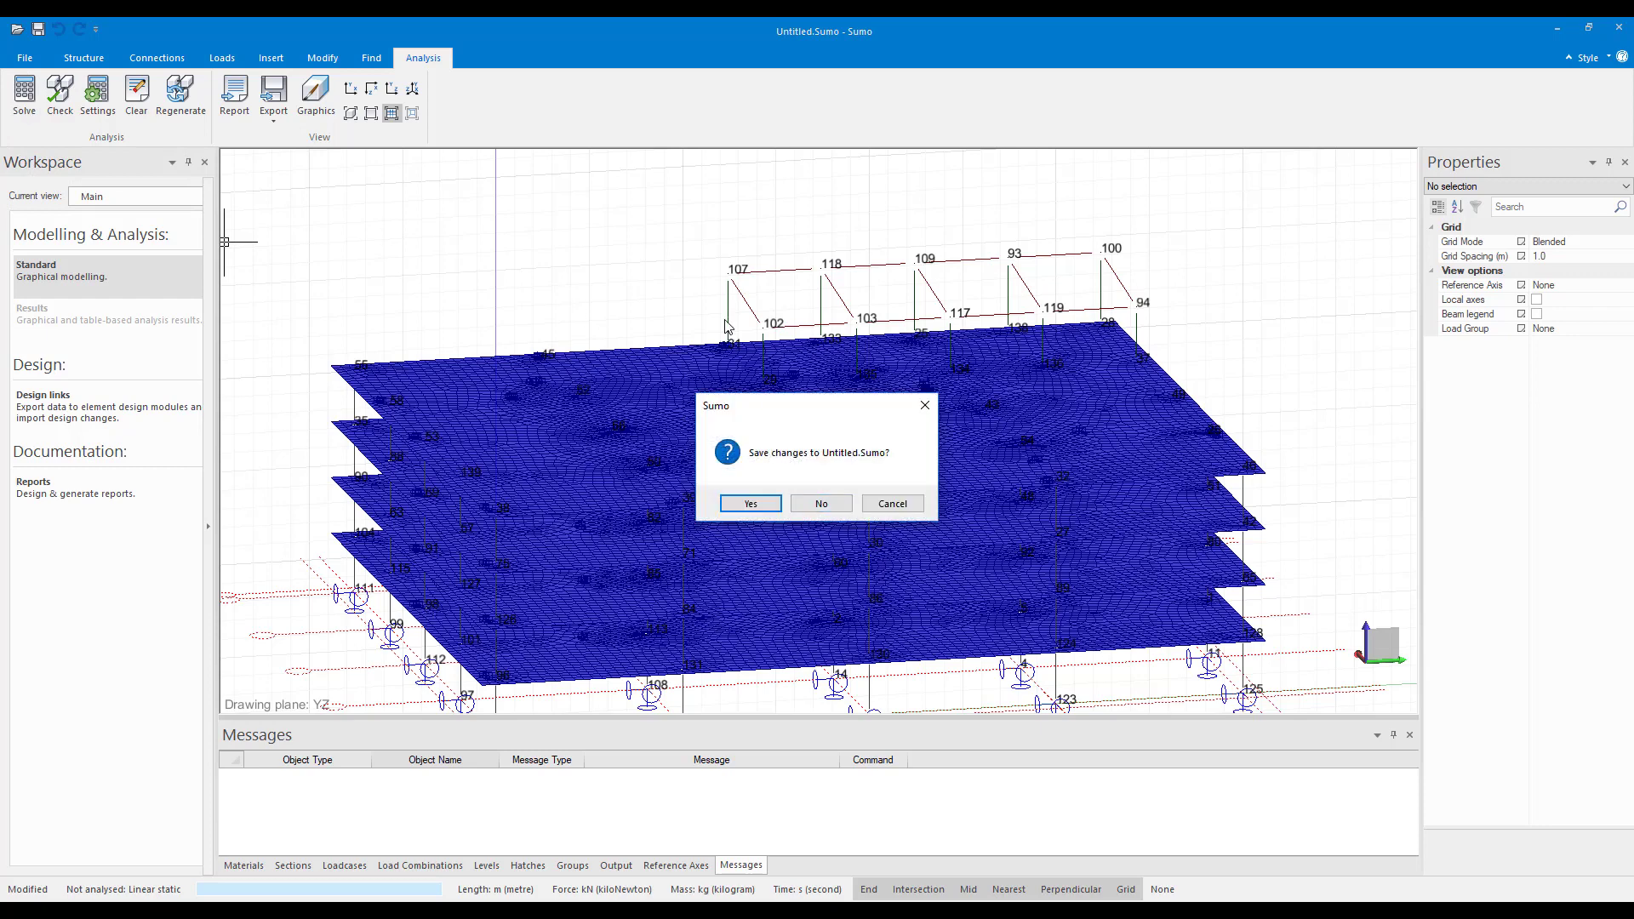
click(751, 505)
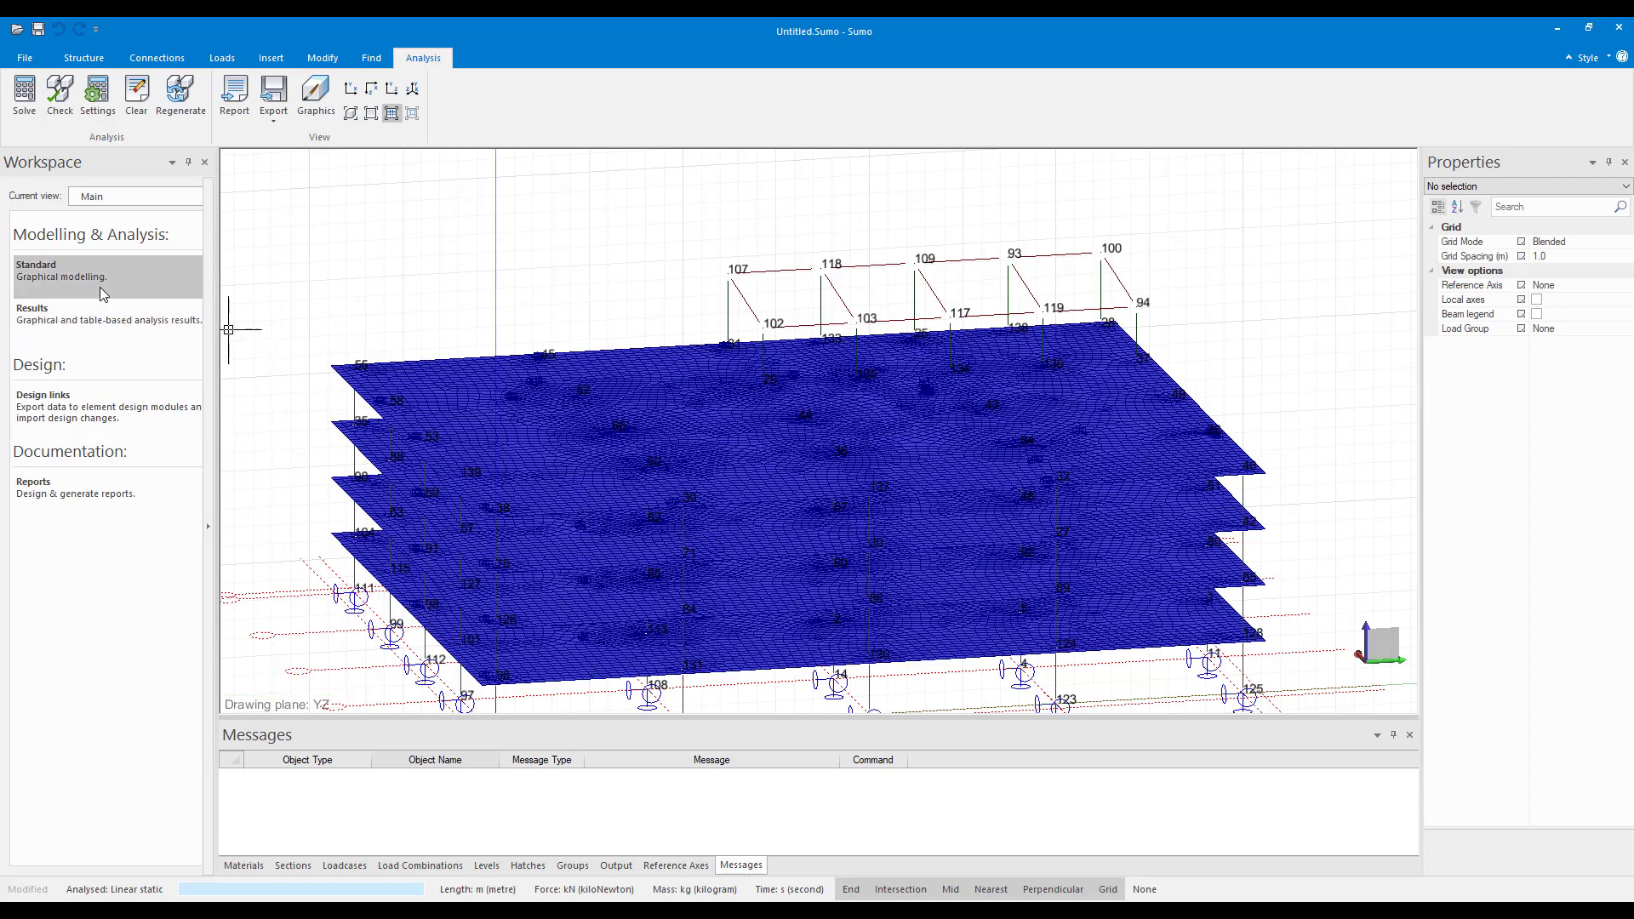
Open the analysis results and view the building's total deflections under load combination C1
click(51, 323)
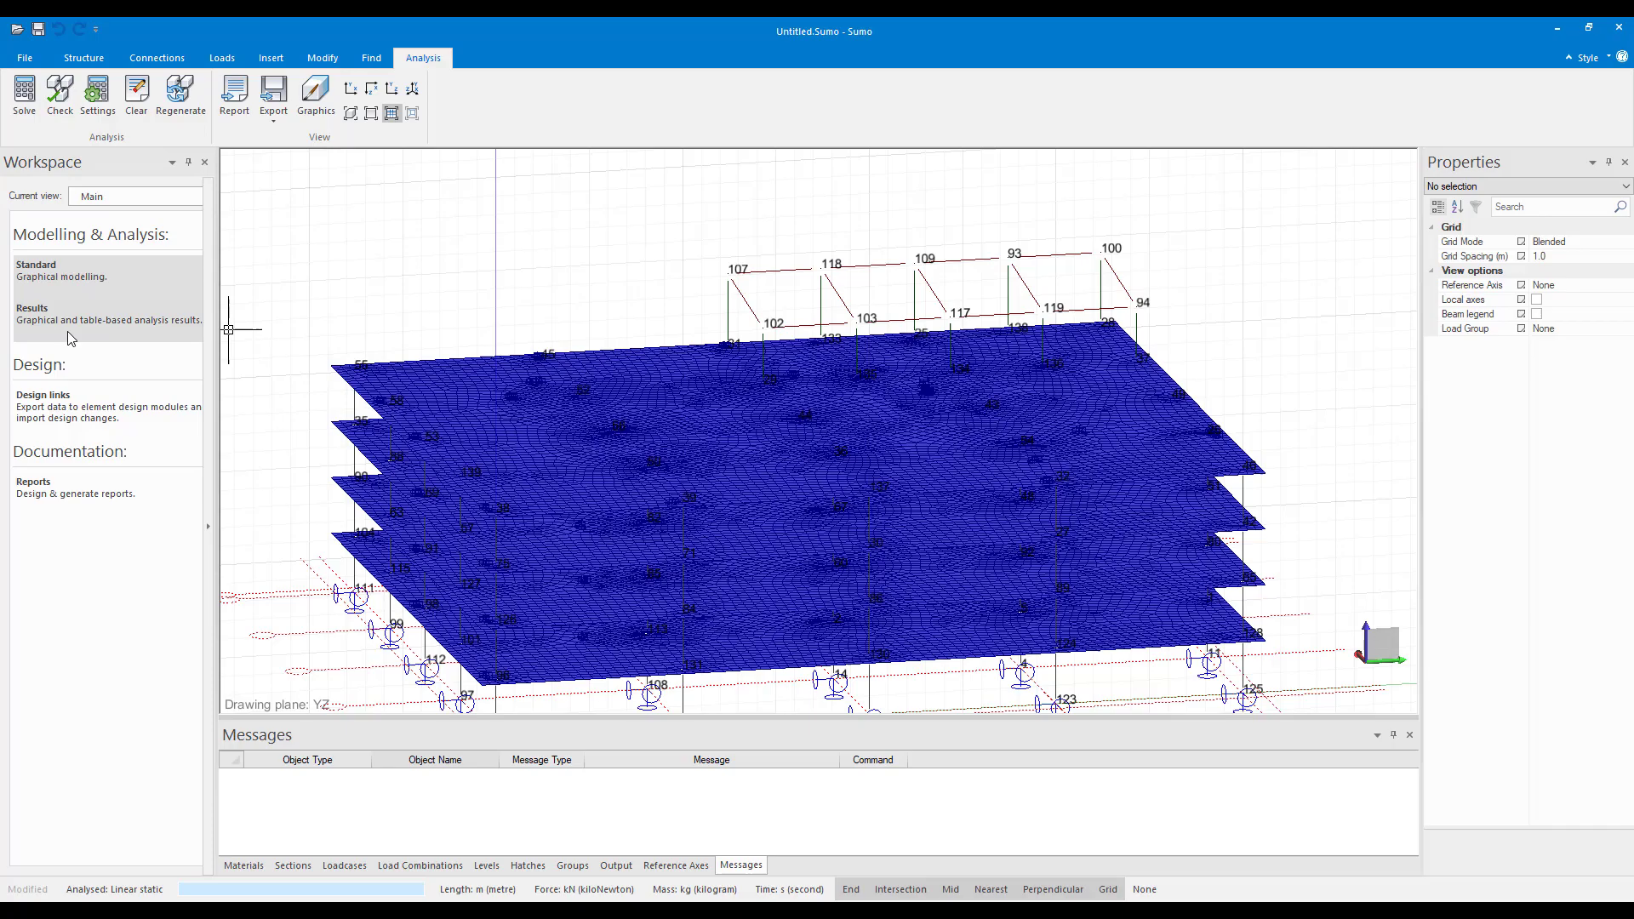
click(68, 330)
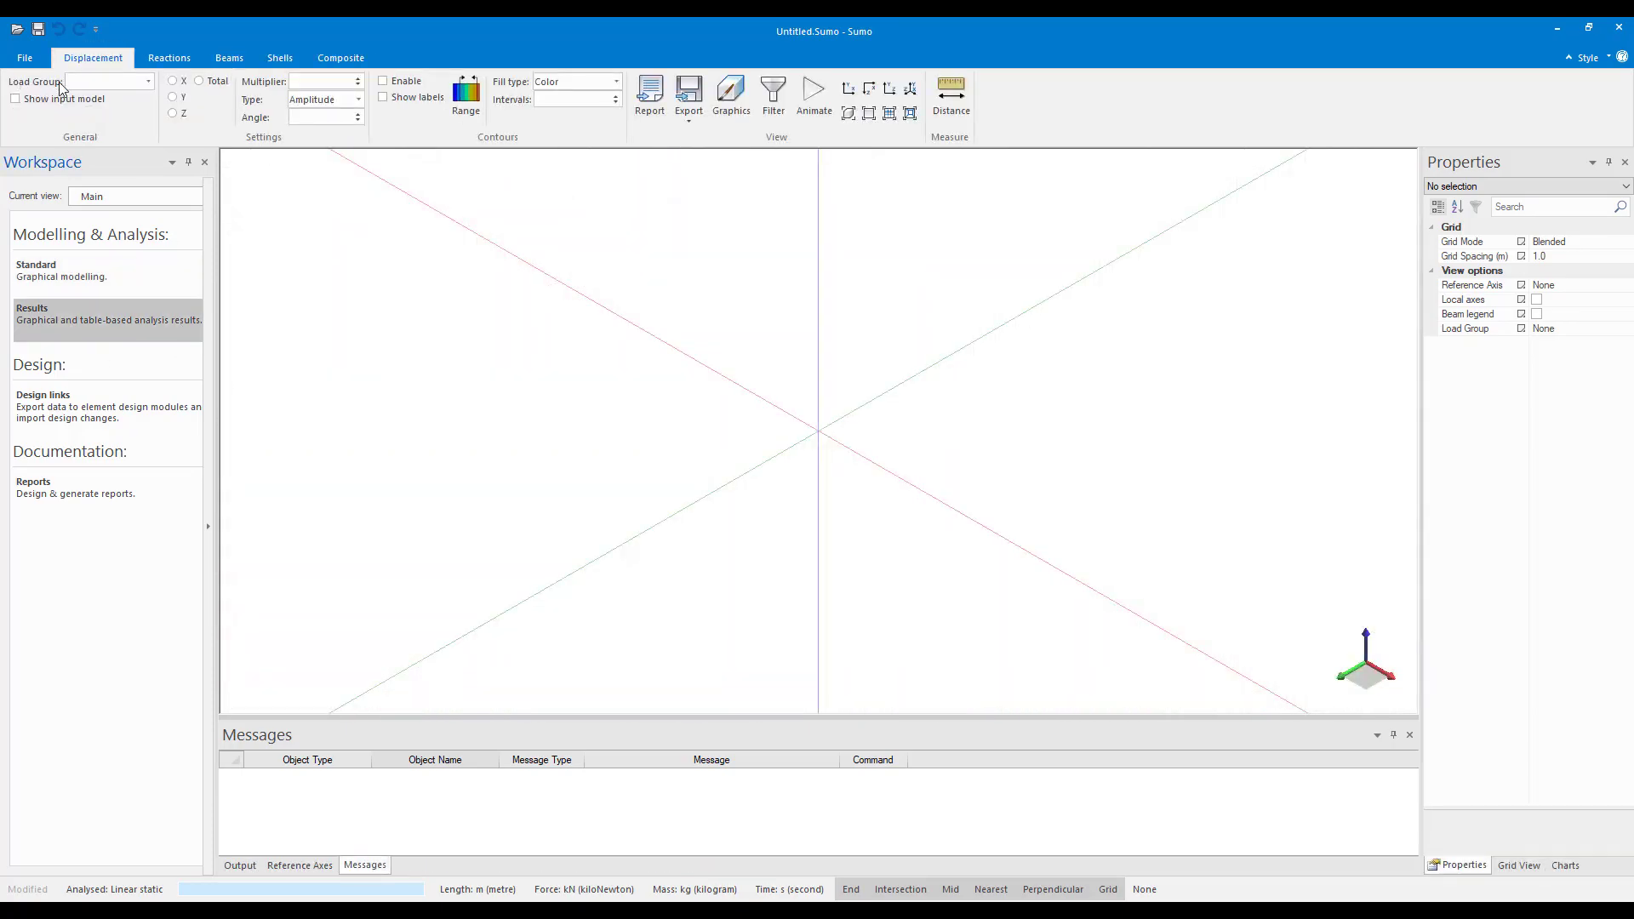
middle_drag(820, 310, 811, 396)
click(97, 82)
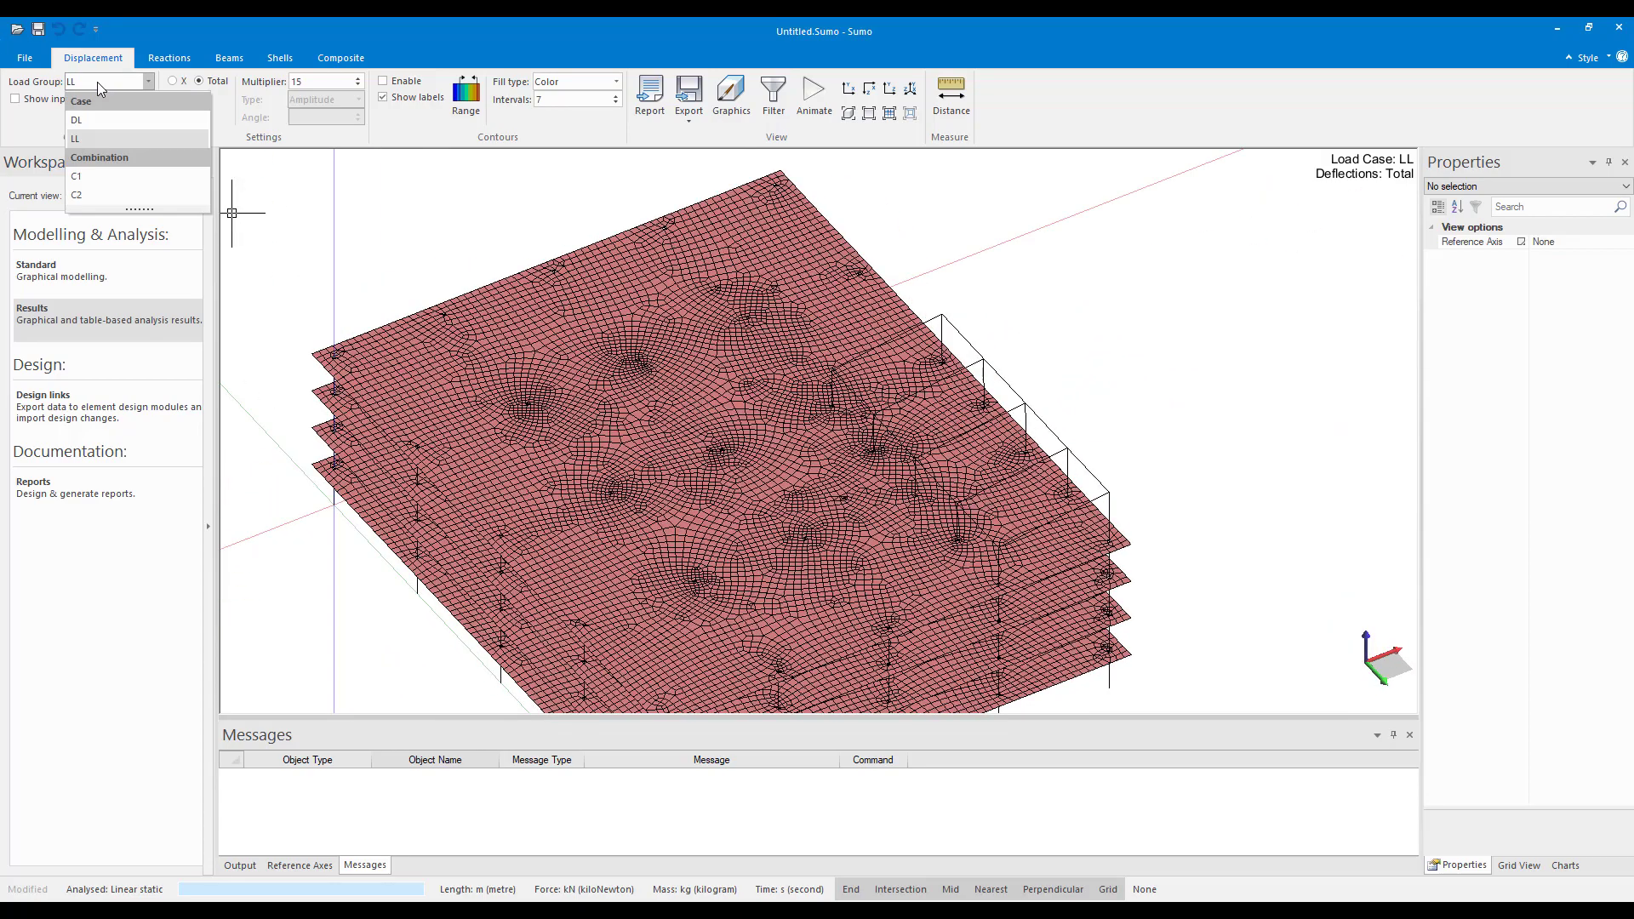
click(85, 176)
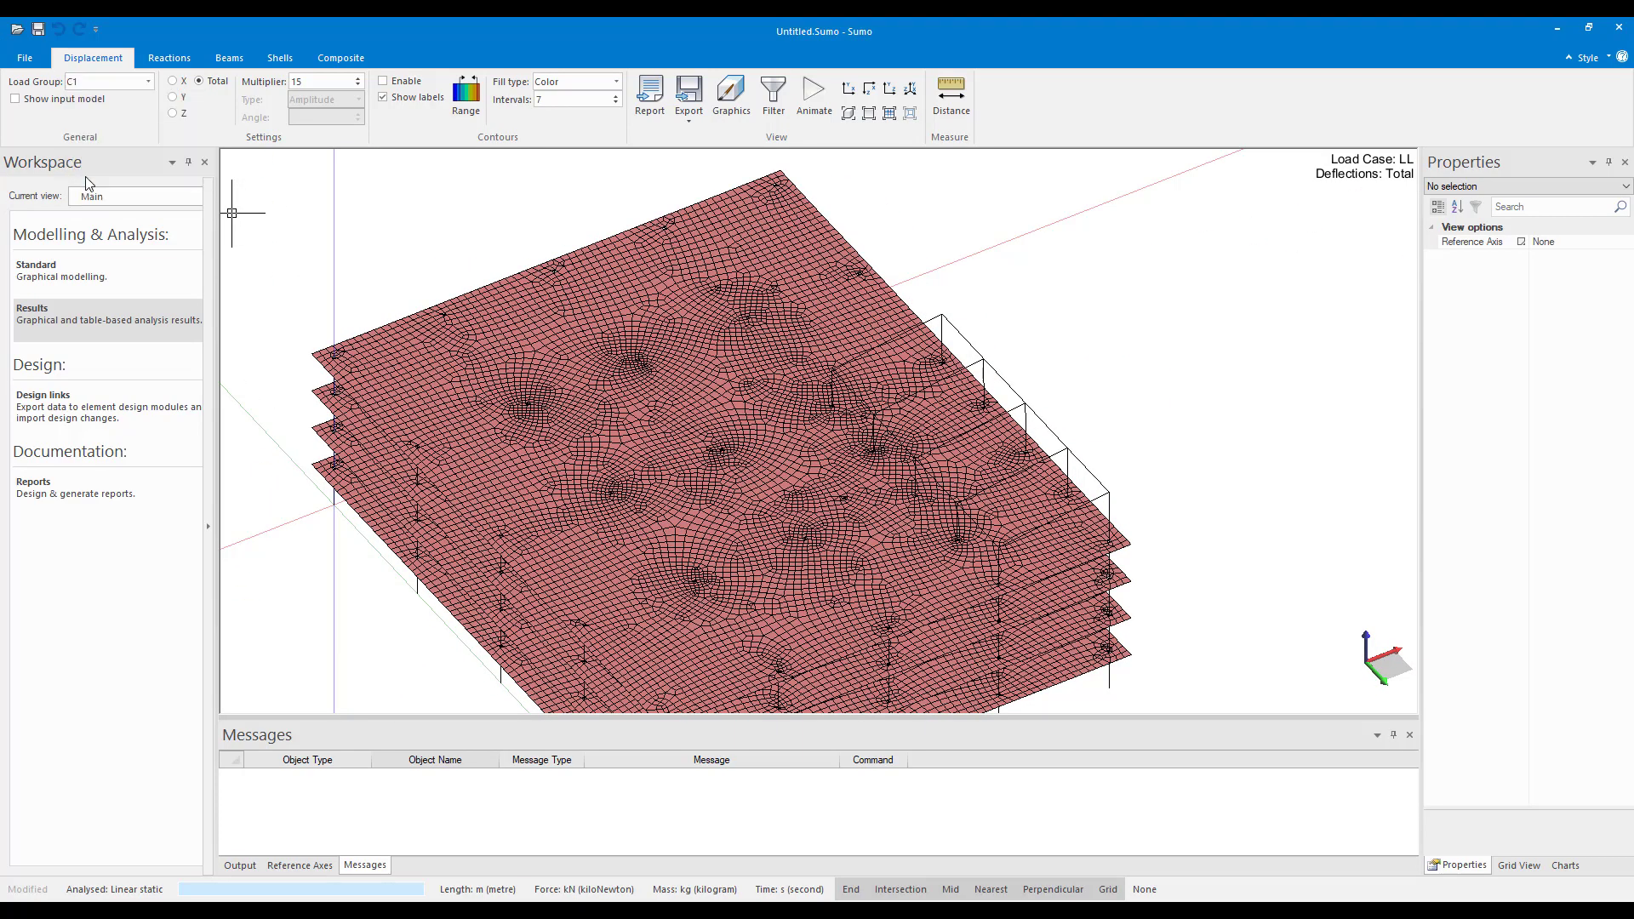
middle_drag(658, 519, 609, 424)
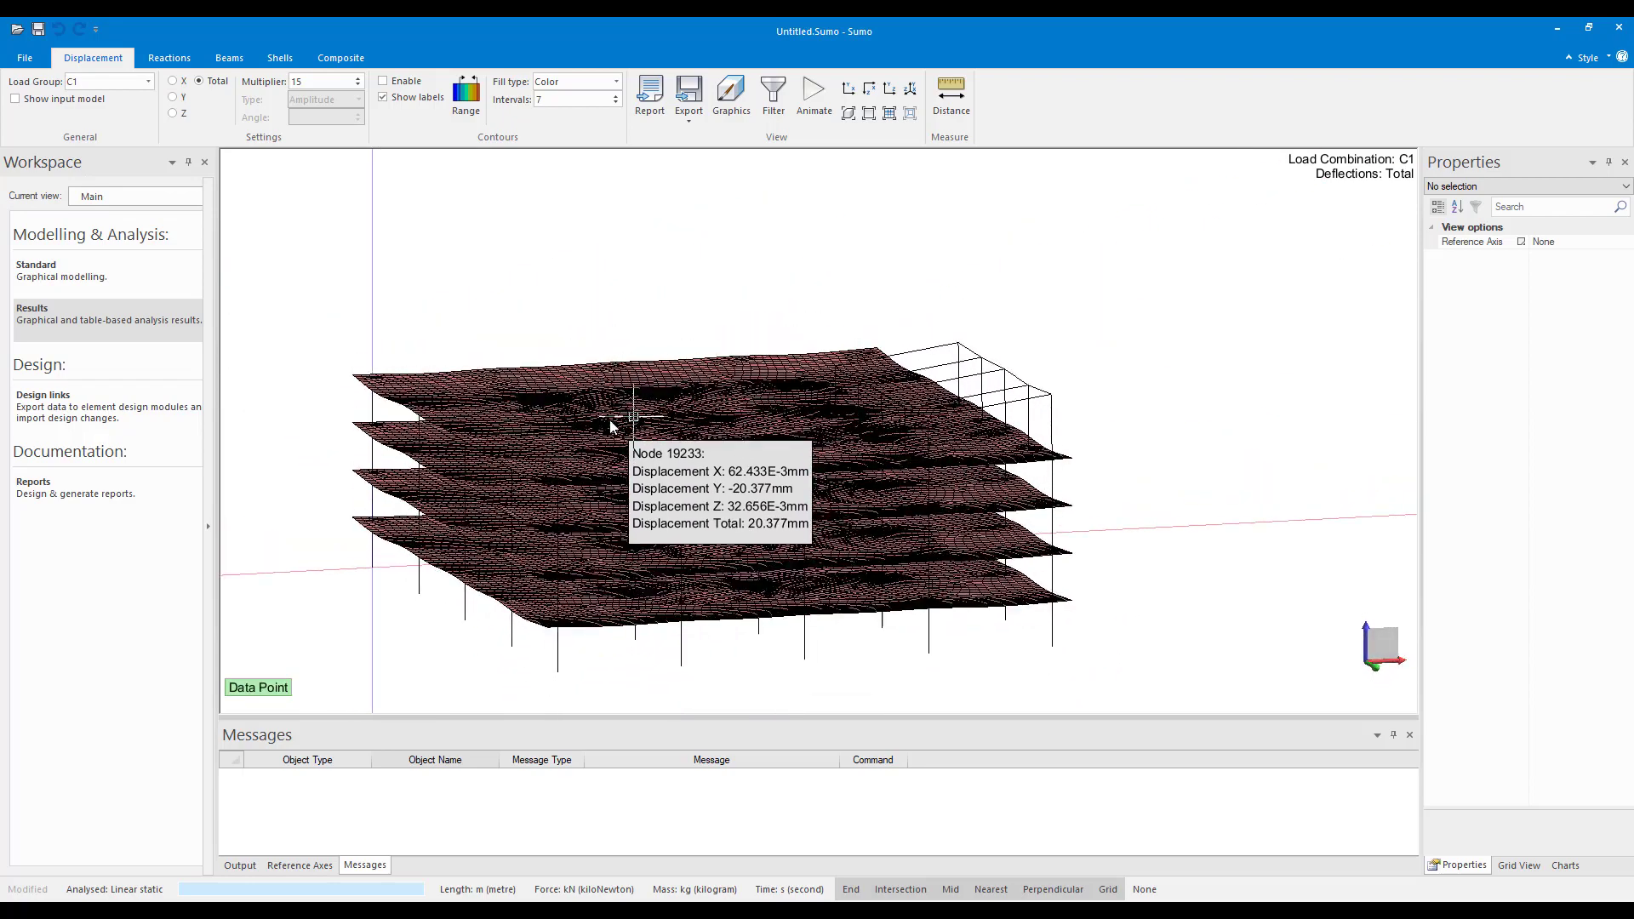
Show the deflections for load combination C2 with a multiplier of 50 and examine the deformed slabs and roof frame
click(92, 84)
click(83, 193)
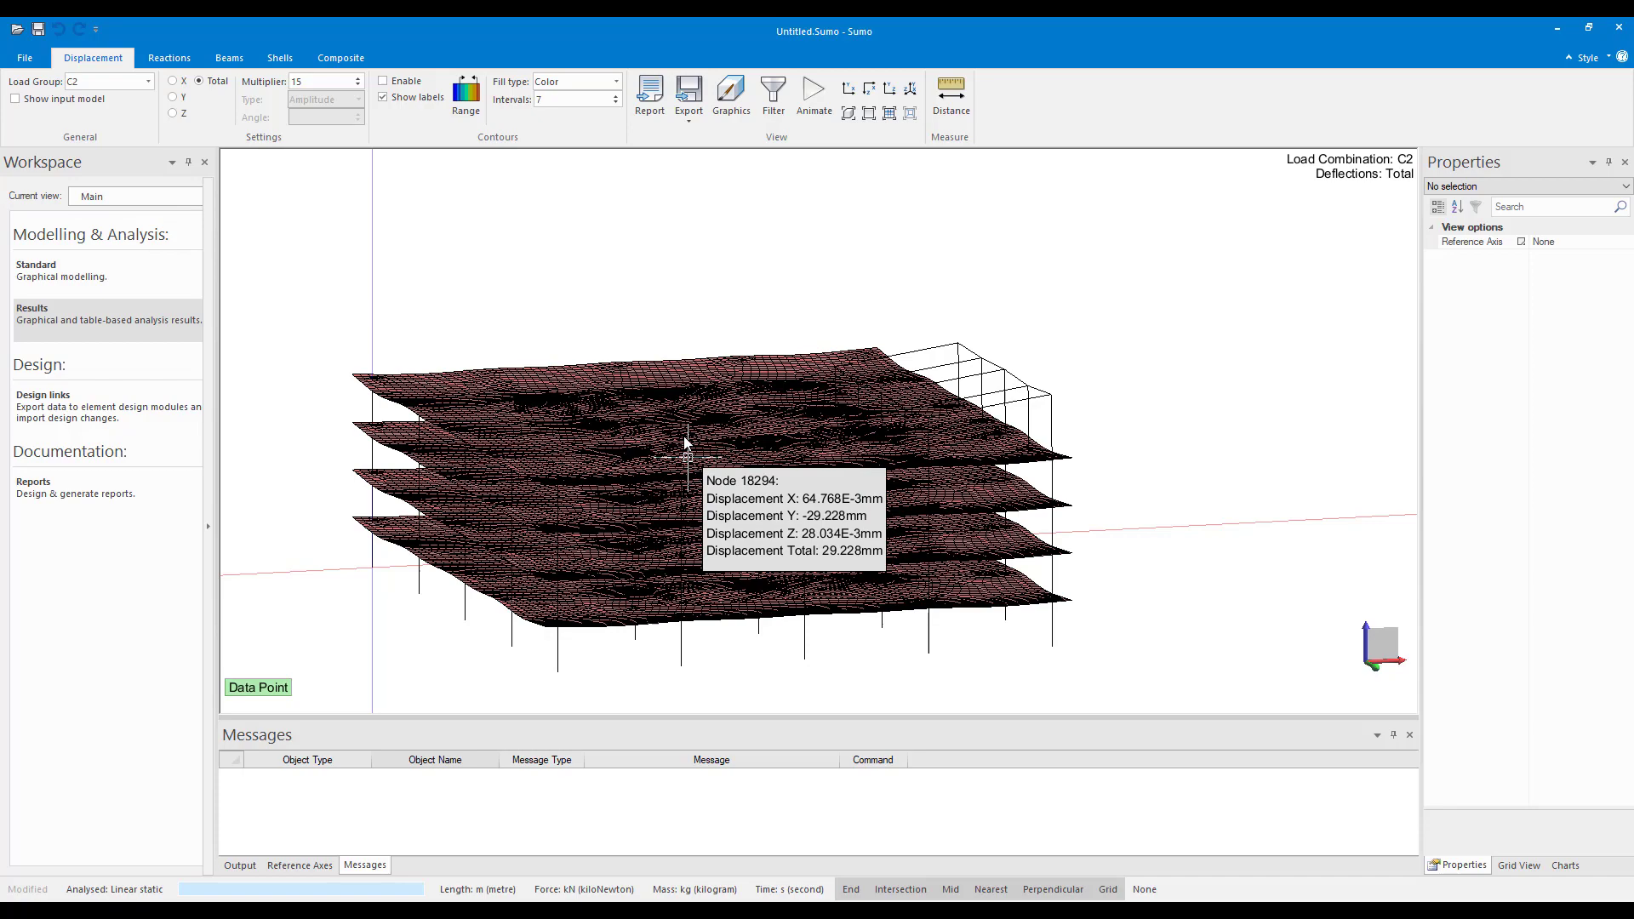
double_click(324, 82)
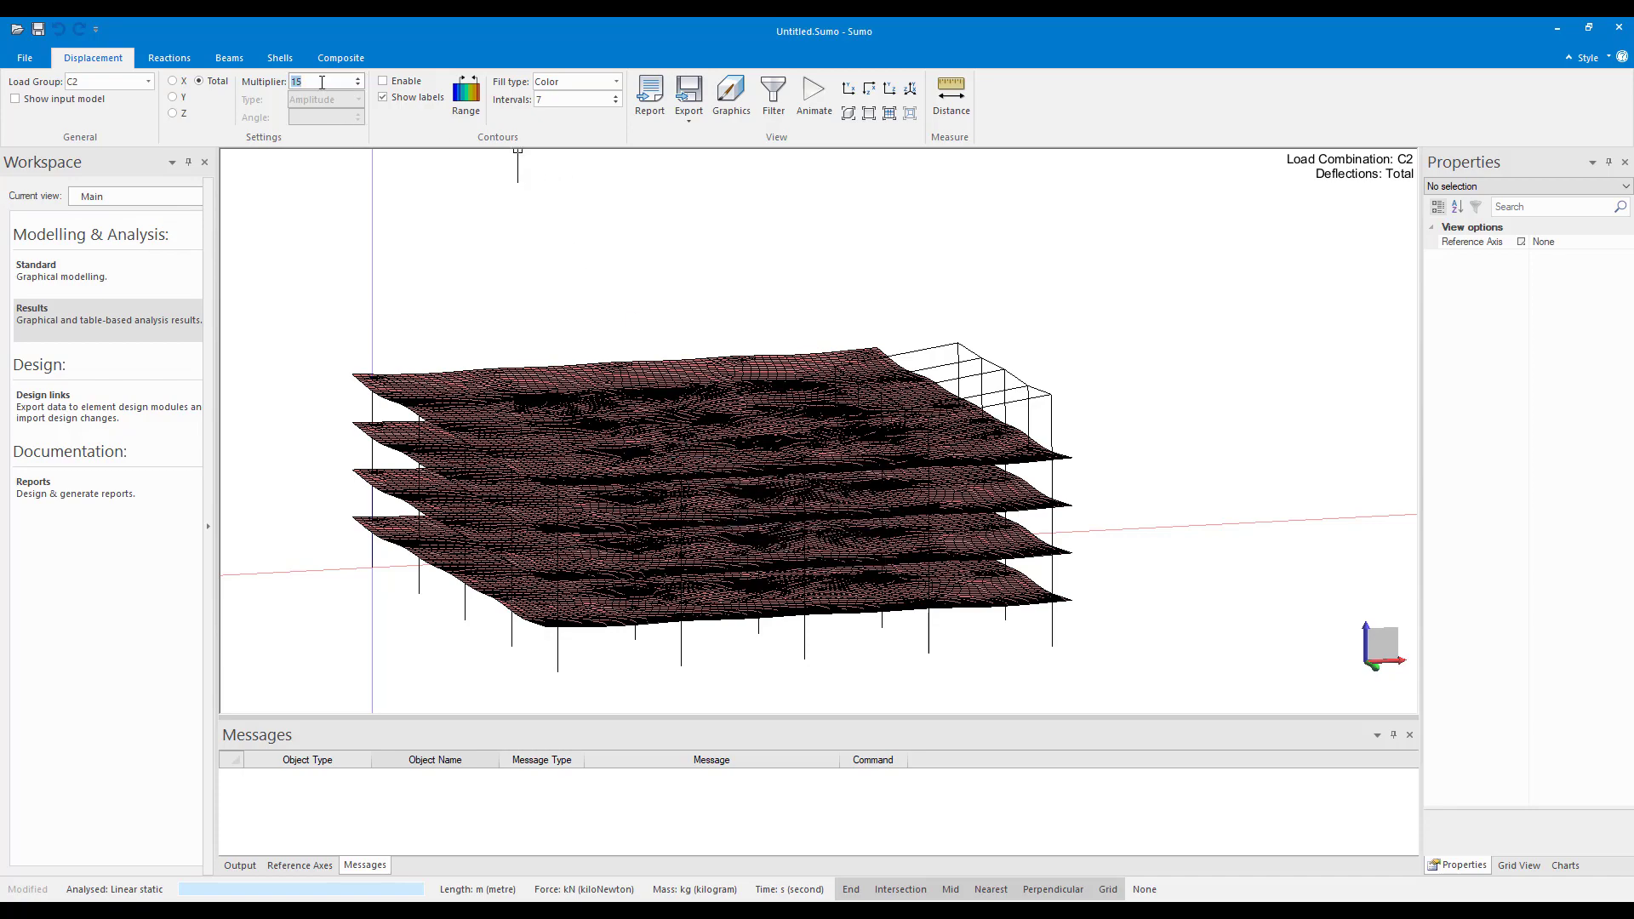
key(Return)
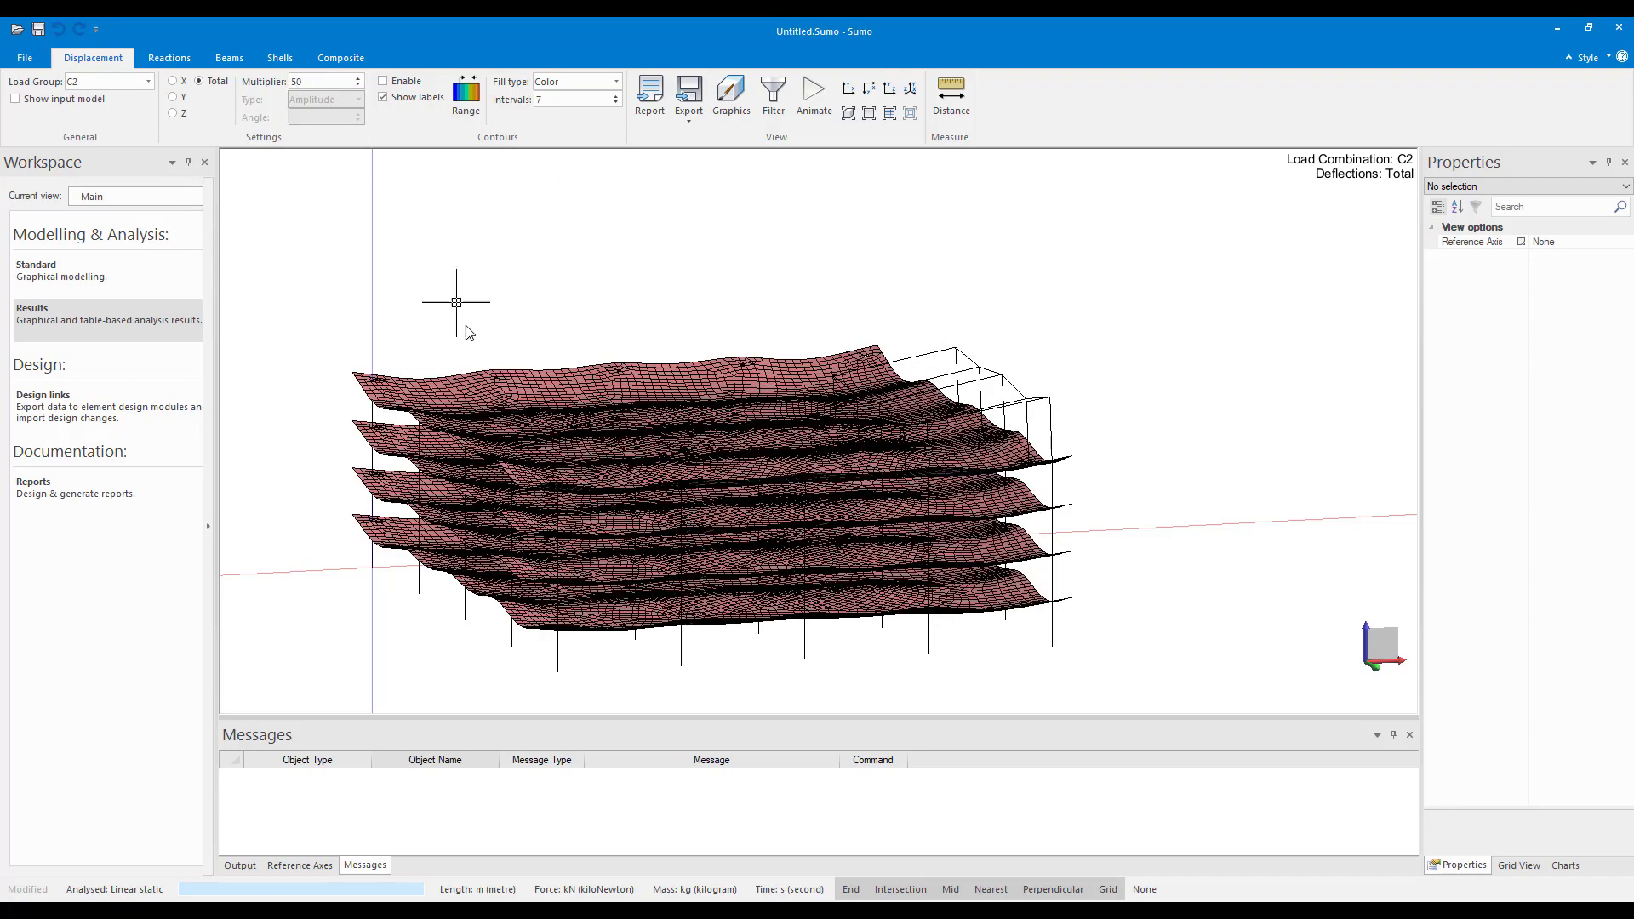
middle_drag(710, 601, 736, 637)
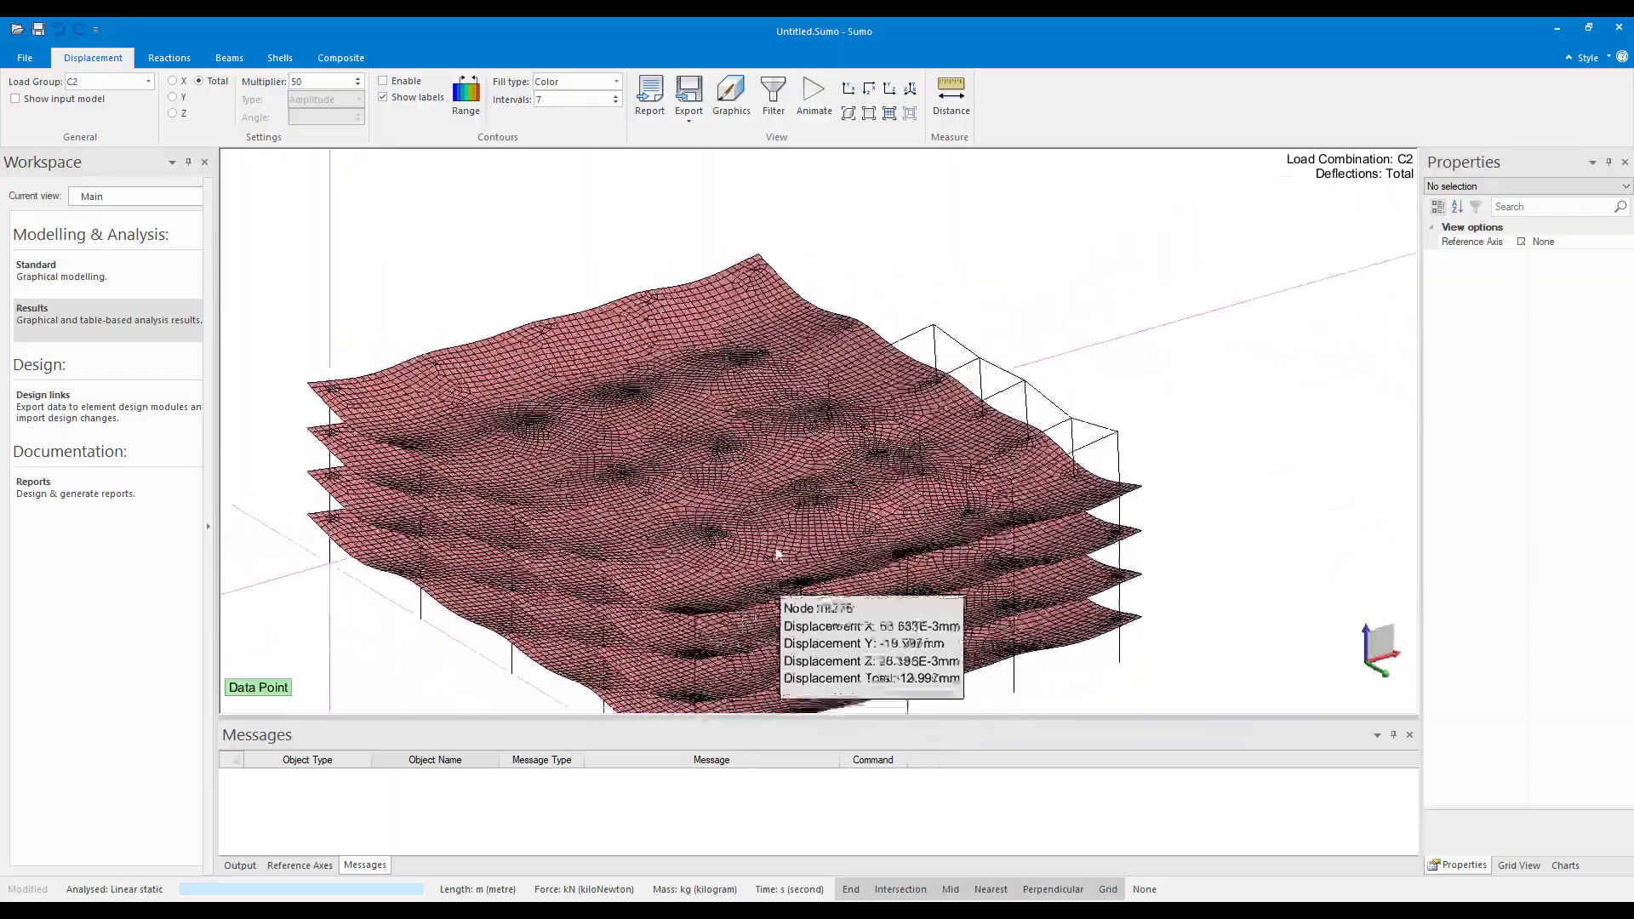
scroll(854, 368, up, 5)
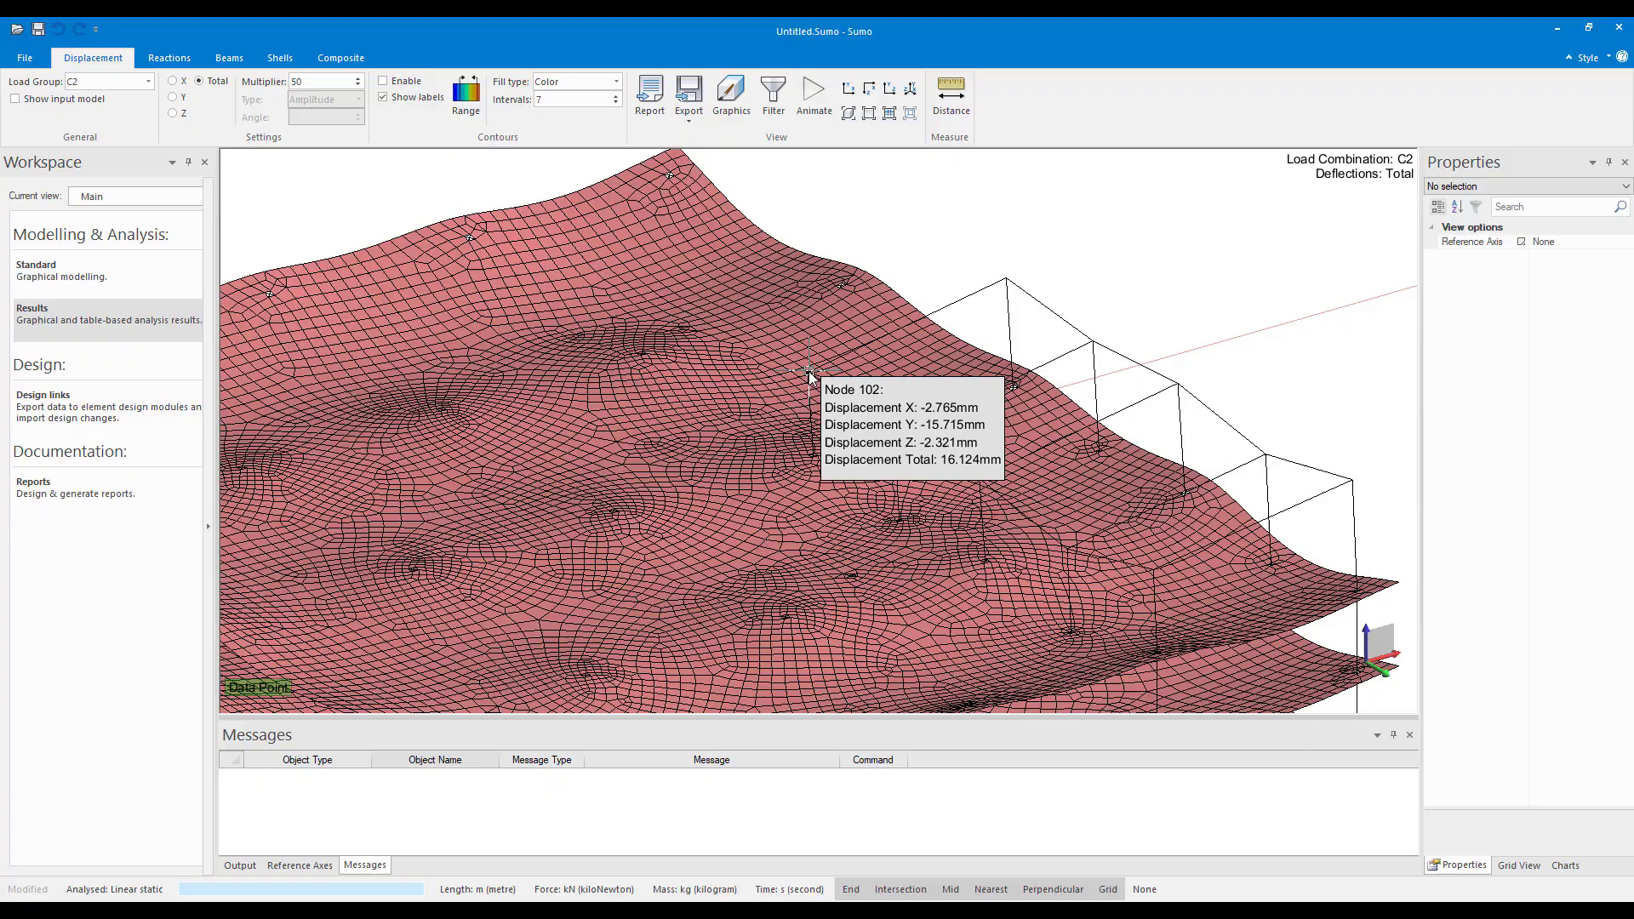
scroll(810, 377, down, 5)
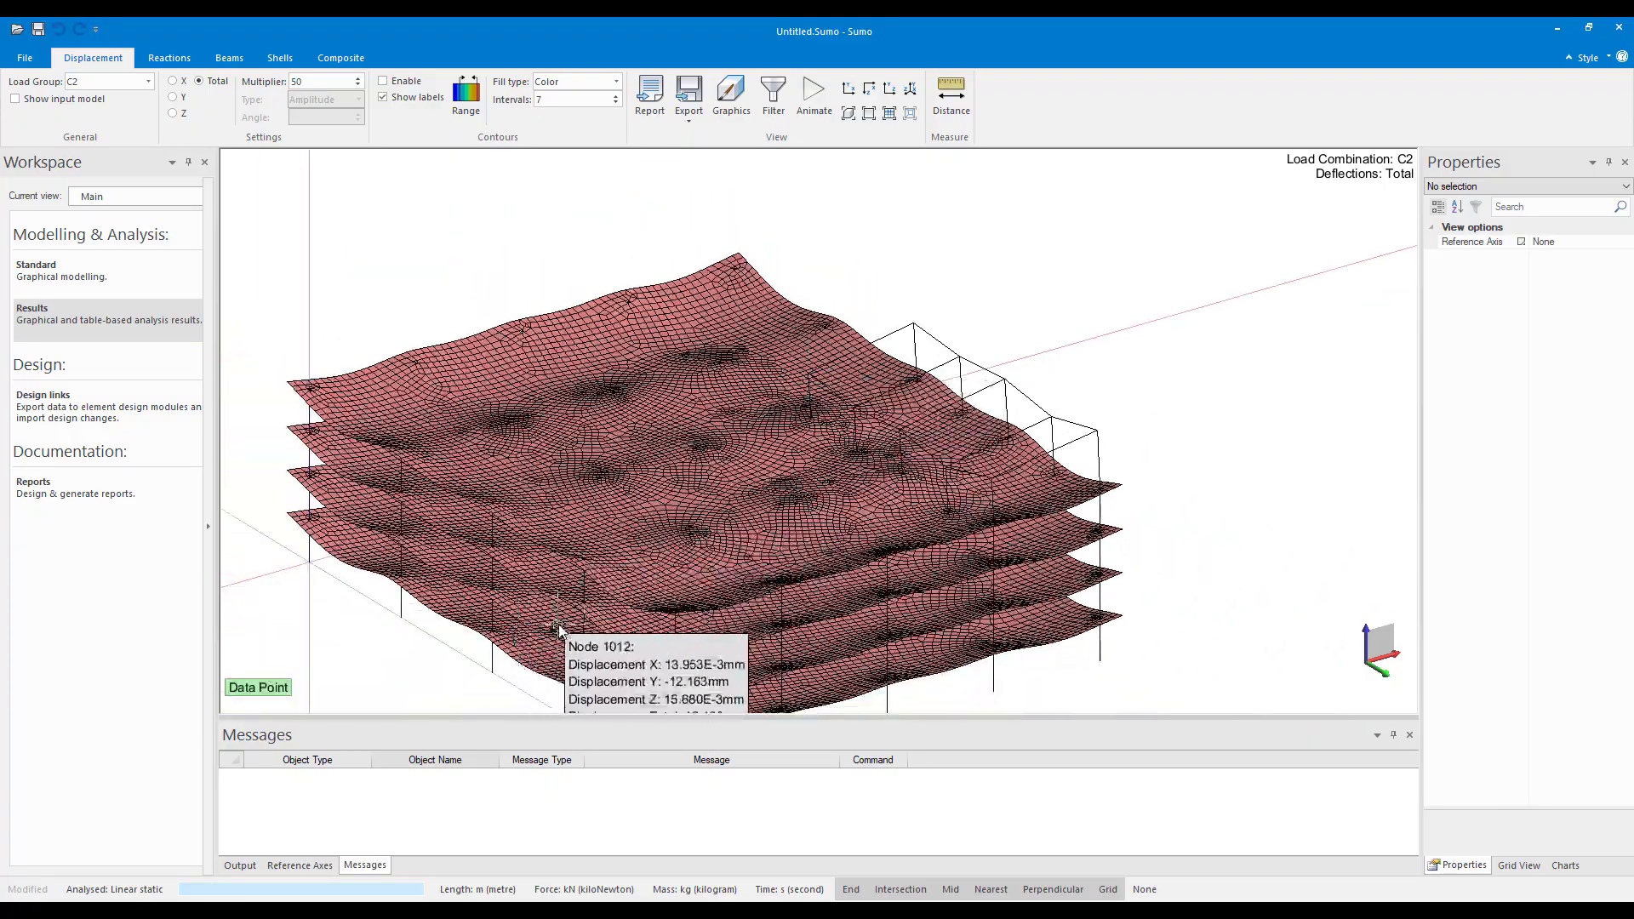
Enable contours for the total deflections and examine their distribution across the slabs
click(382, 82)
middle_drag(941, 432, 902, 446)
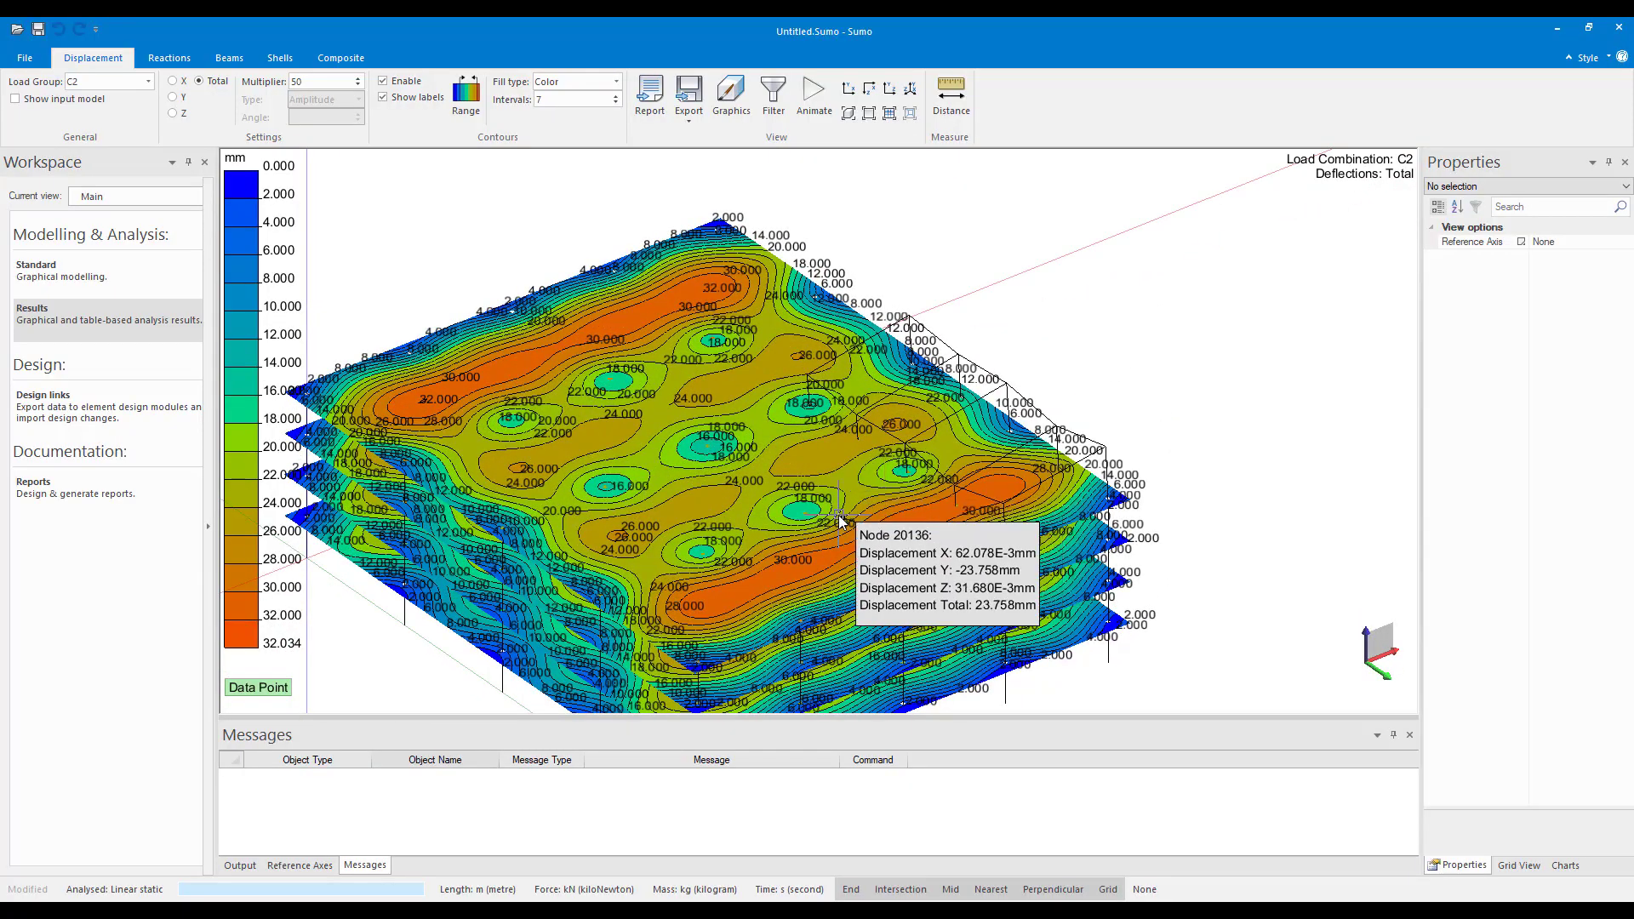
middle_drag(845, 604, 779, 425)
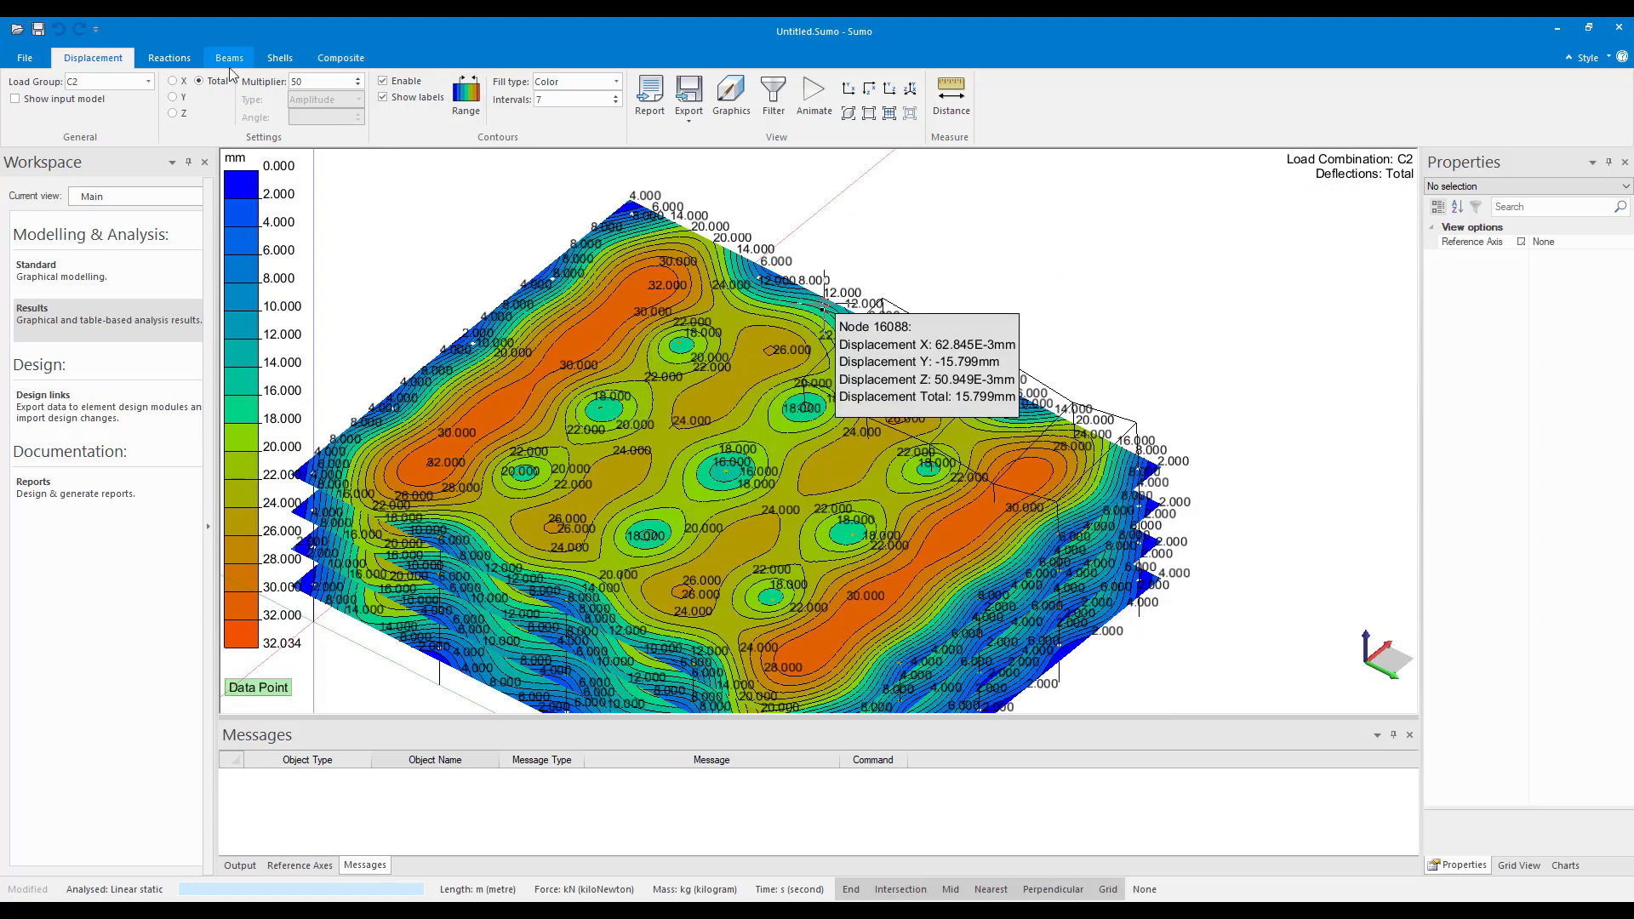
View the support reactions for load combination C2 across the whole foundation layout
click(169, 58)
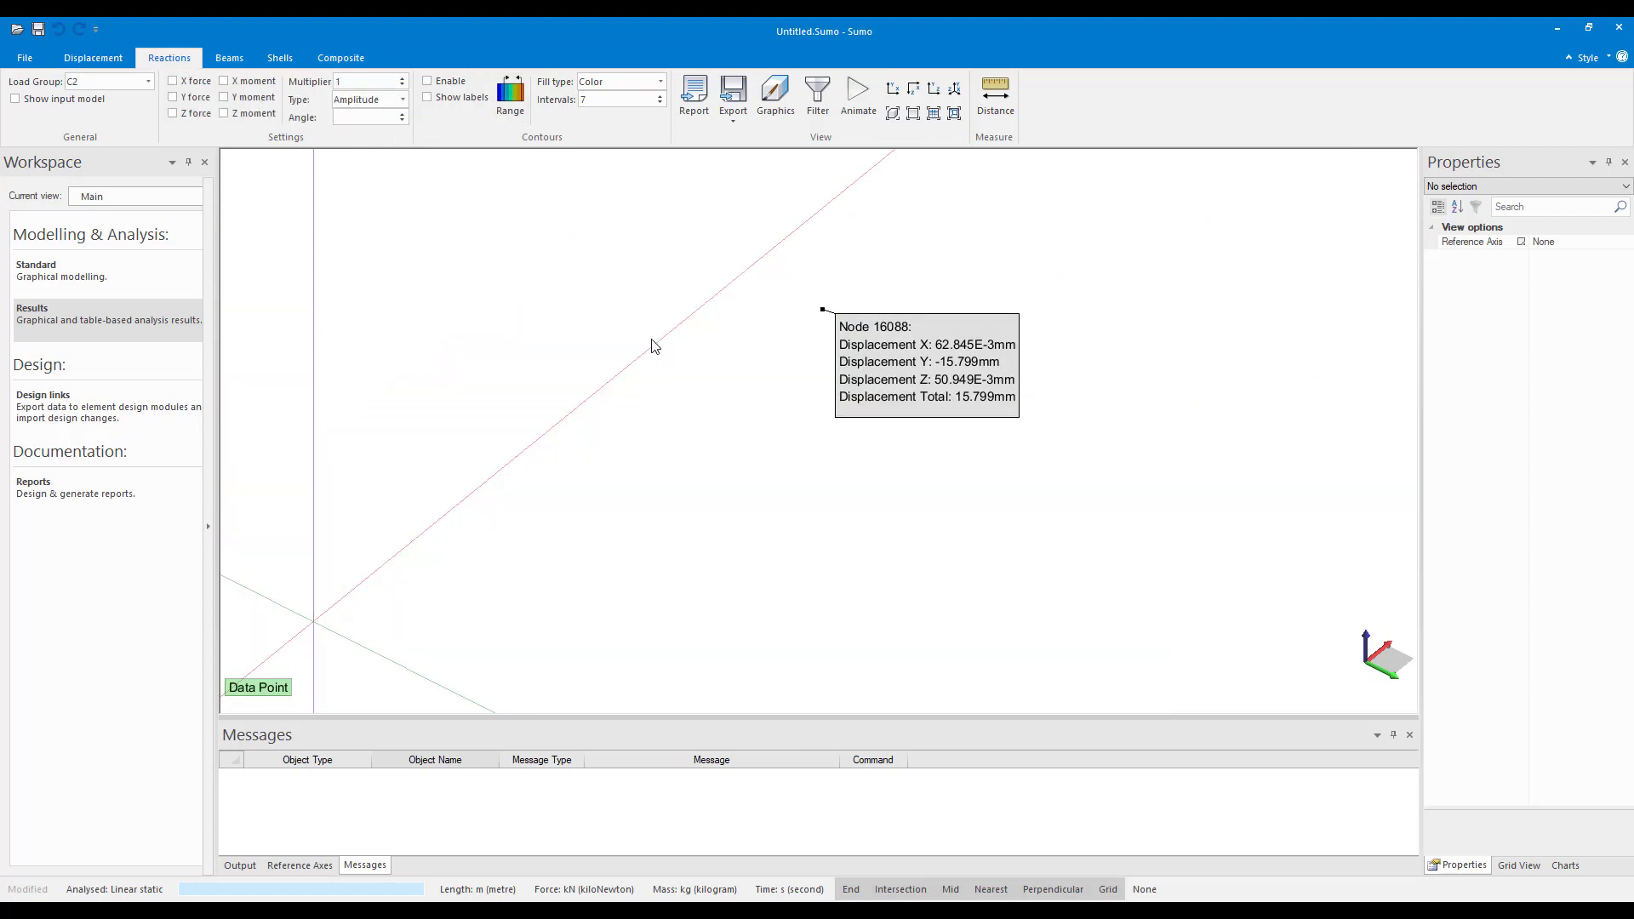
middle_drag(865, 510, 834, 399)
scroll(829, 389, down, 1)
scroll(673, 642, down, 3)
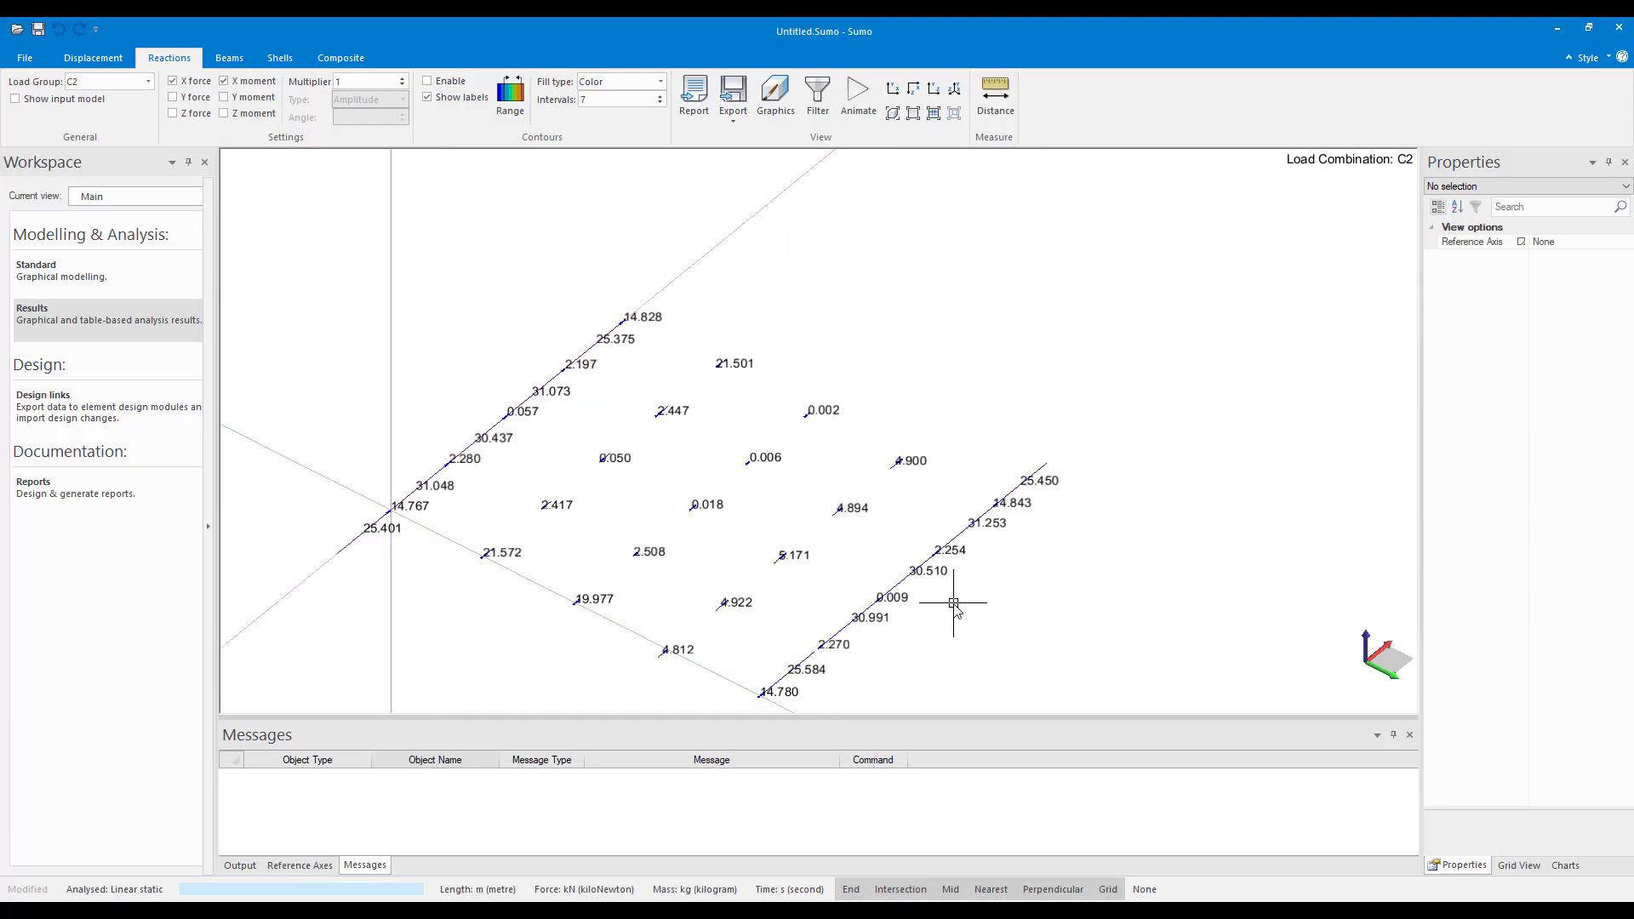
Display the beam results for load combination C2 and examine the axial forces in the columns
click(229, 57)
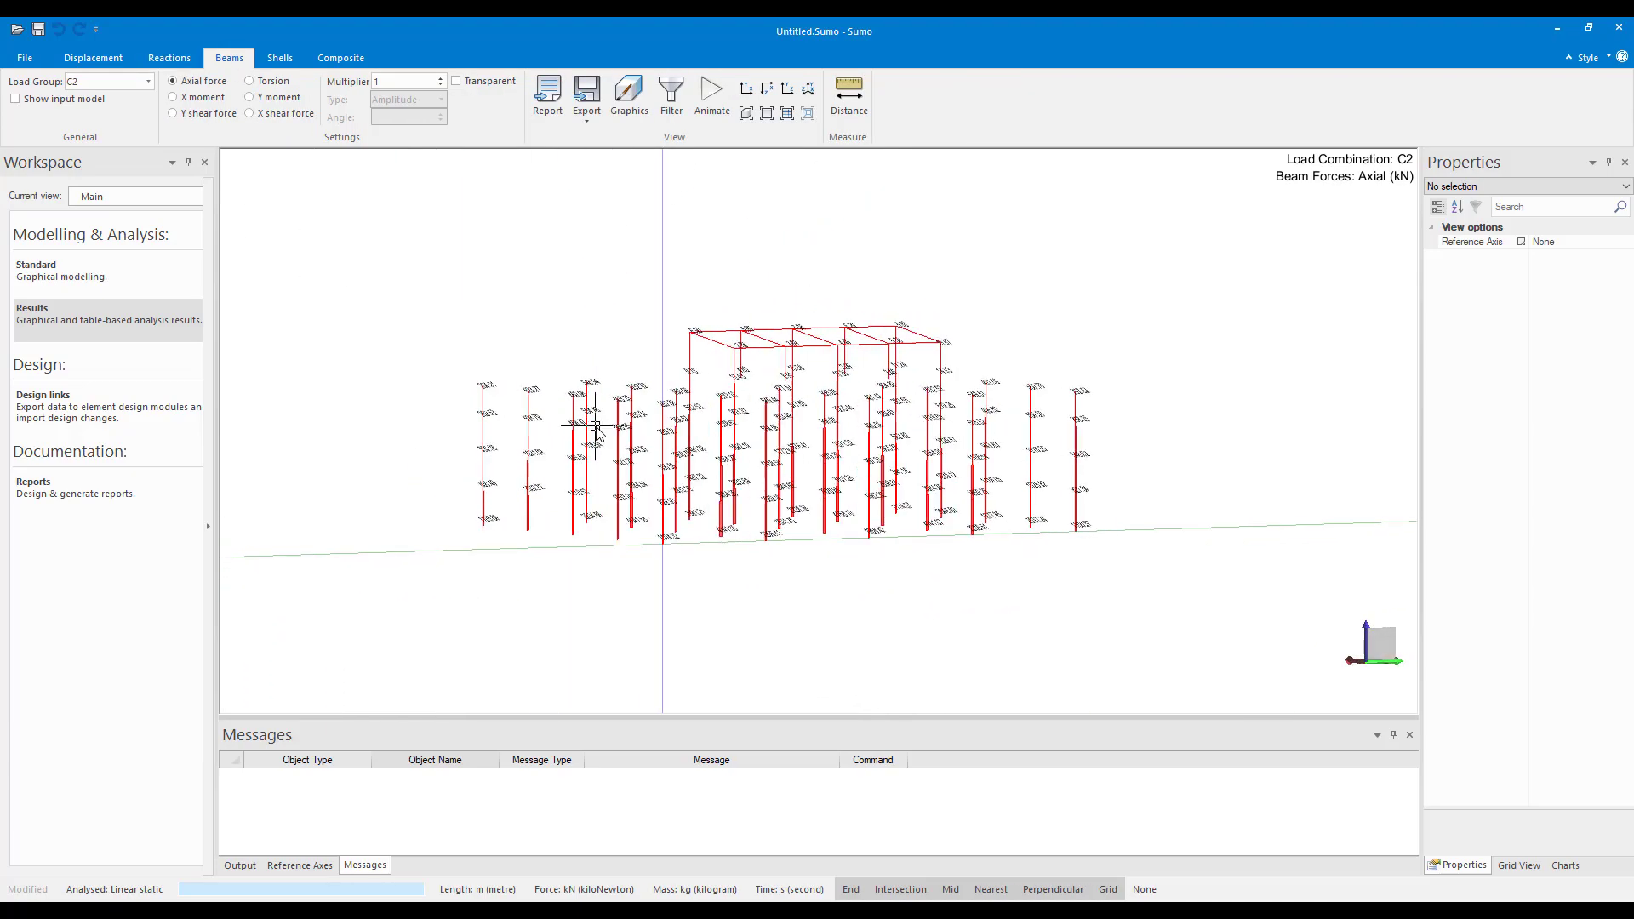
middle_drag(594, 426, 582, 477)
scroll(505, 460, up, 3)
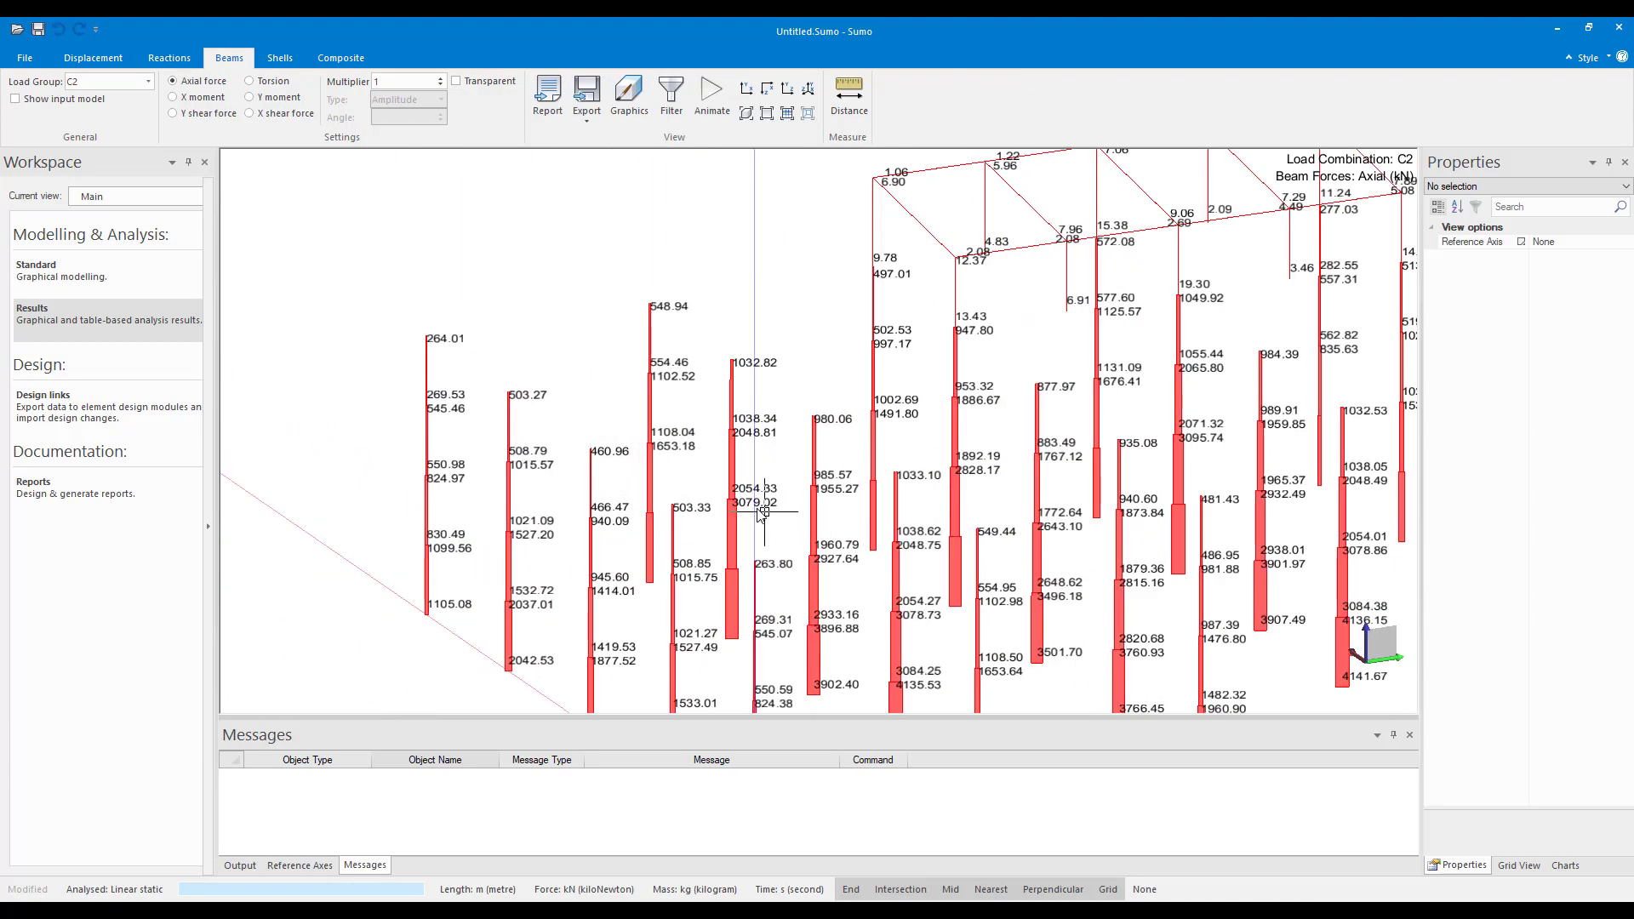
scroll(576, 335, down, 5)
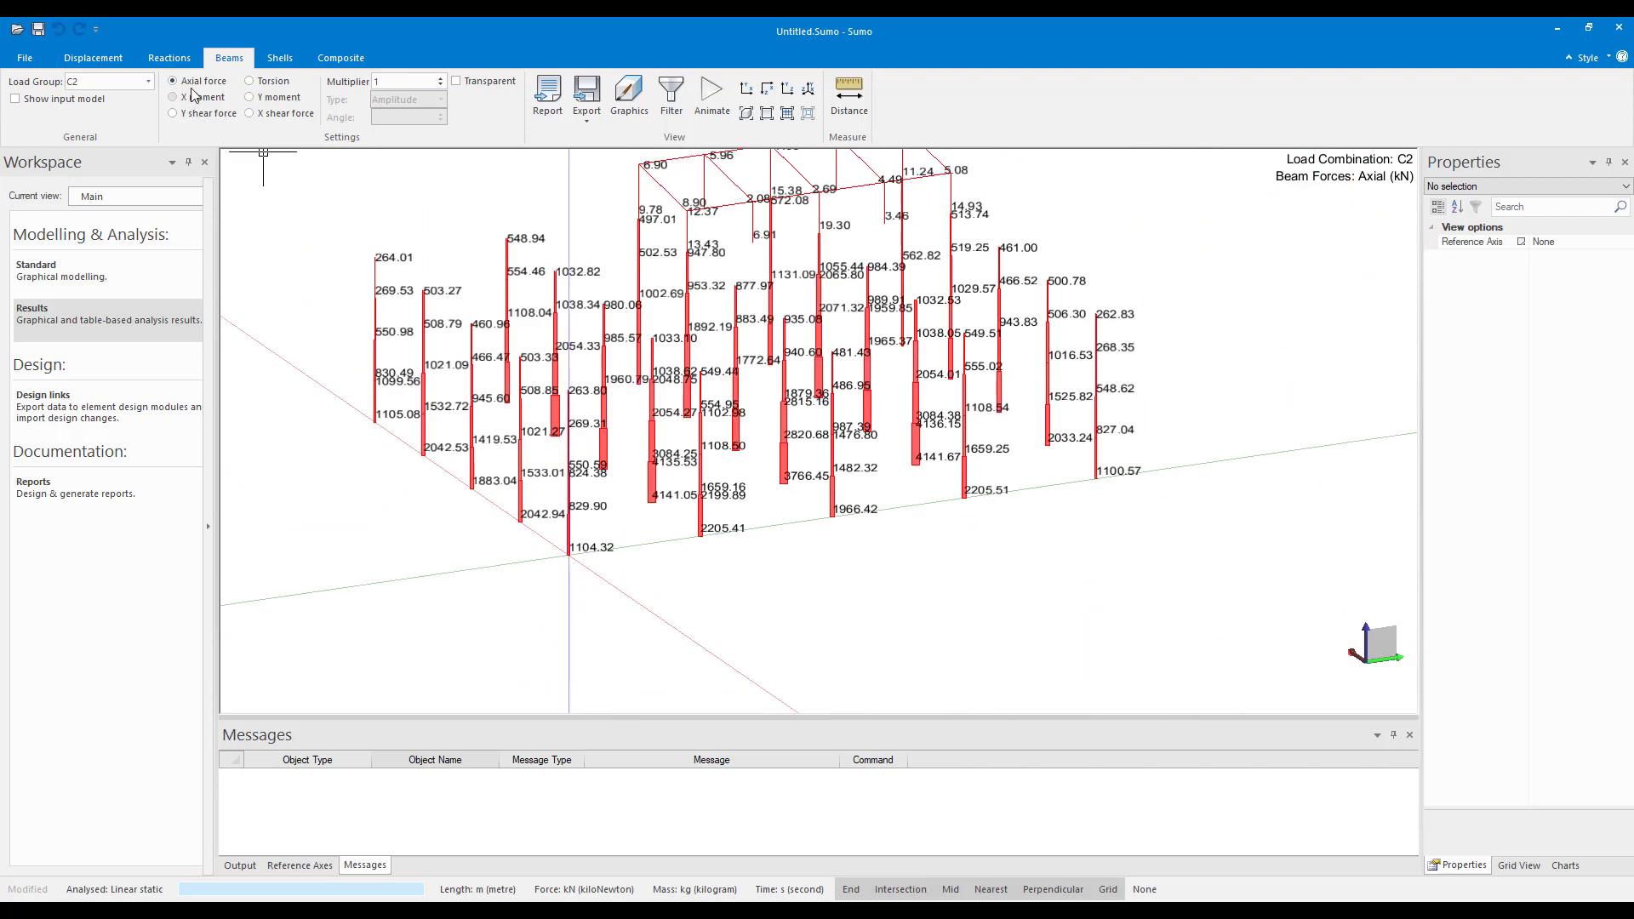
View the X moment, Y shear force and Y moment diagrams of the frame members in turn
click(208, 99)
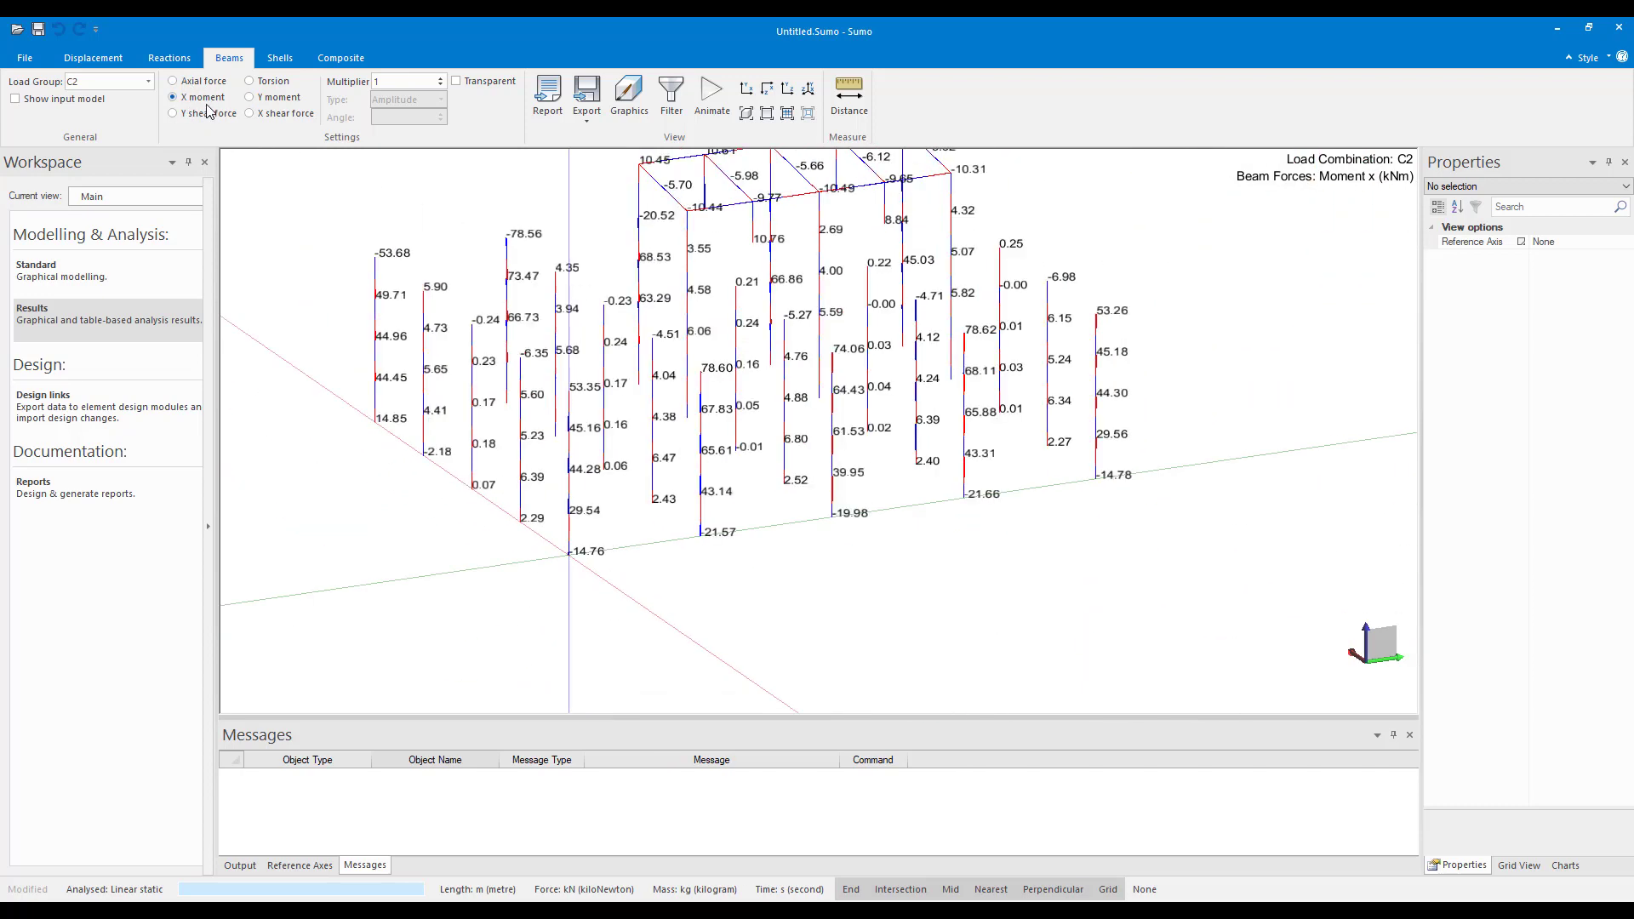
click(204, 114)
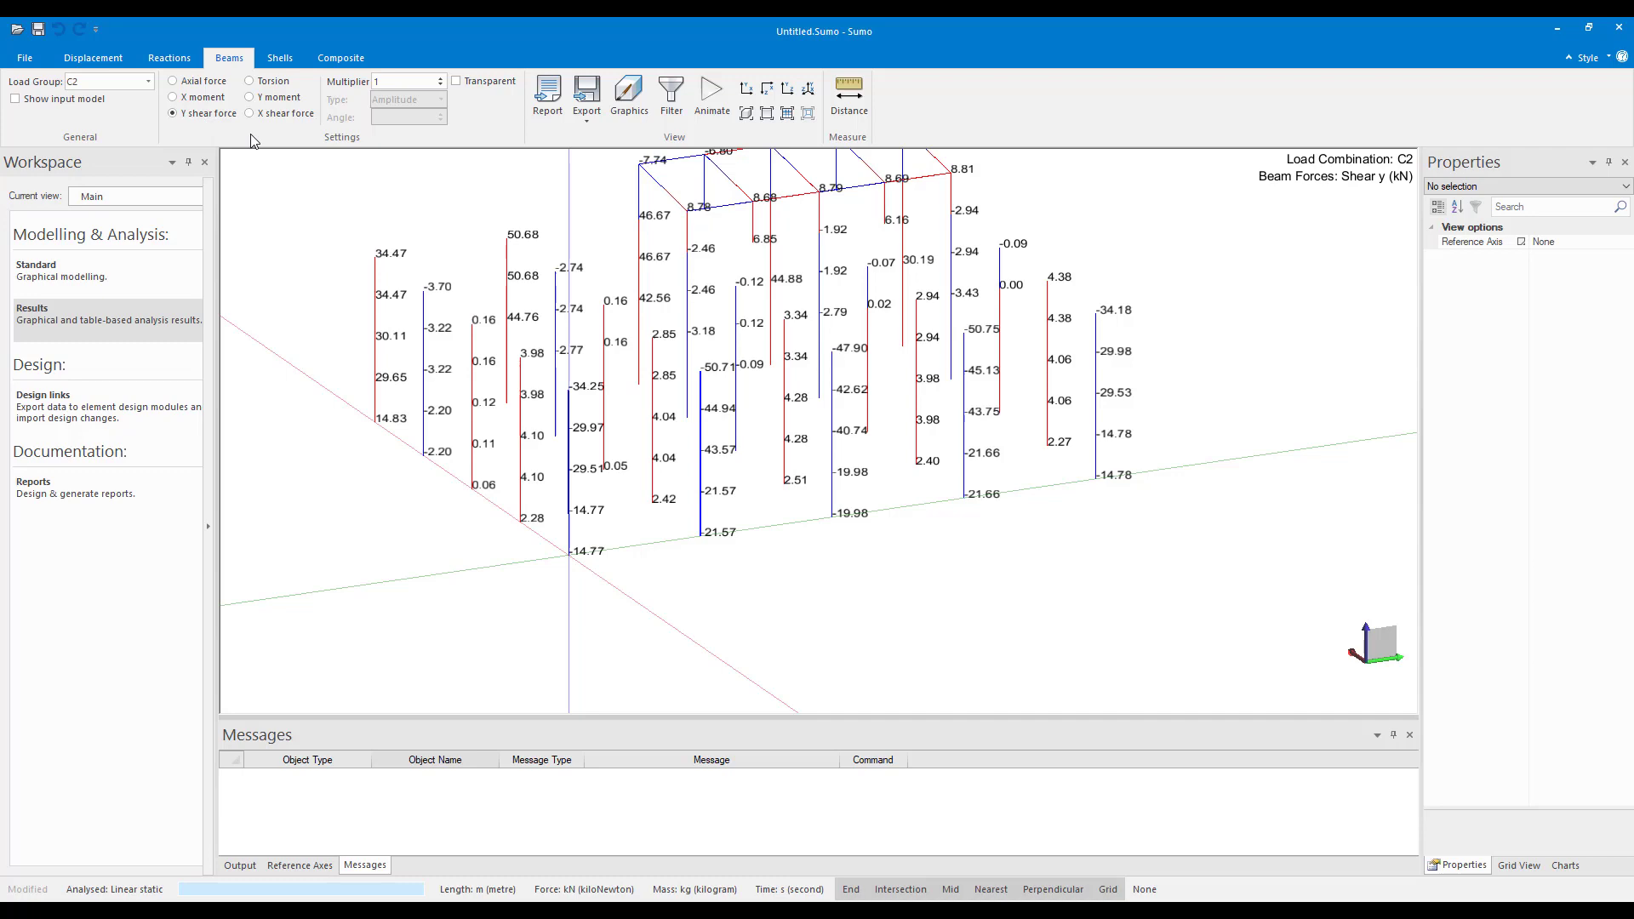
click(281, 98)
middle_drag(673, 377, 669, 433)
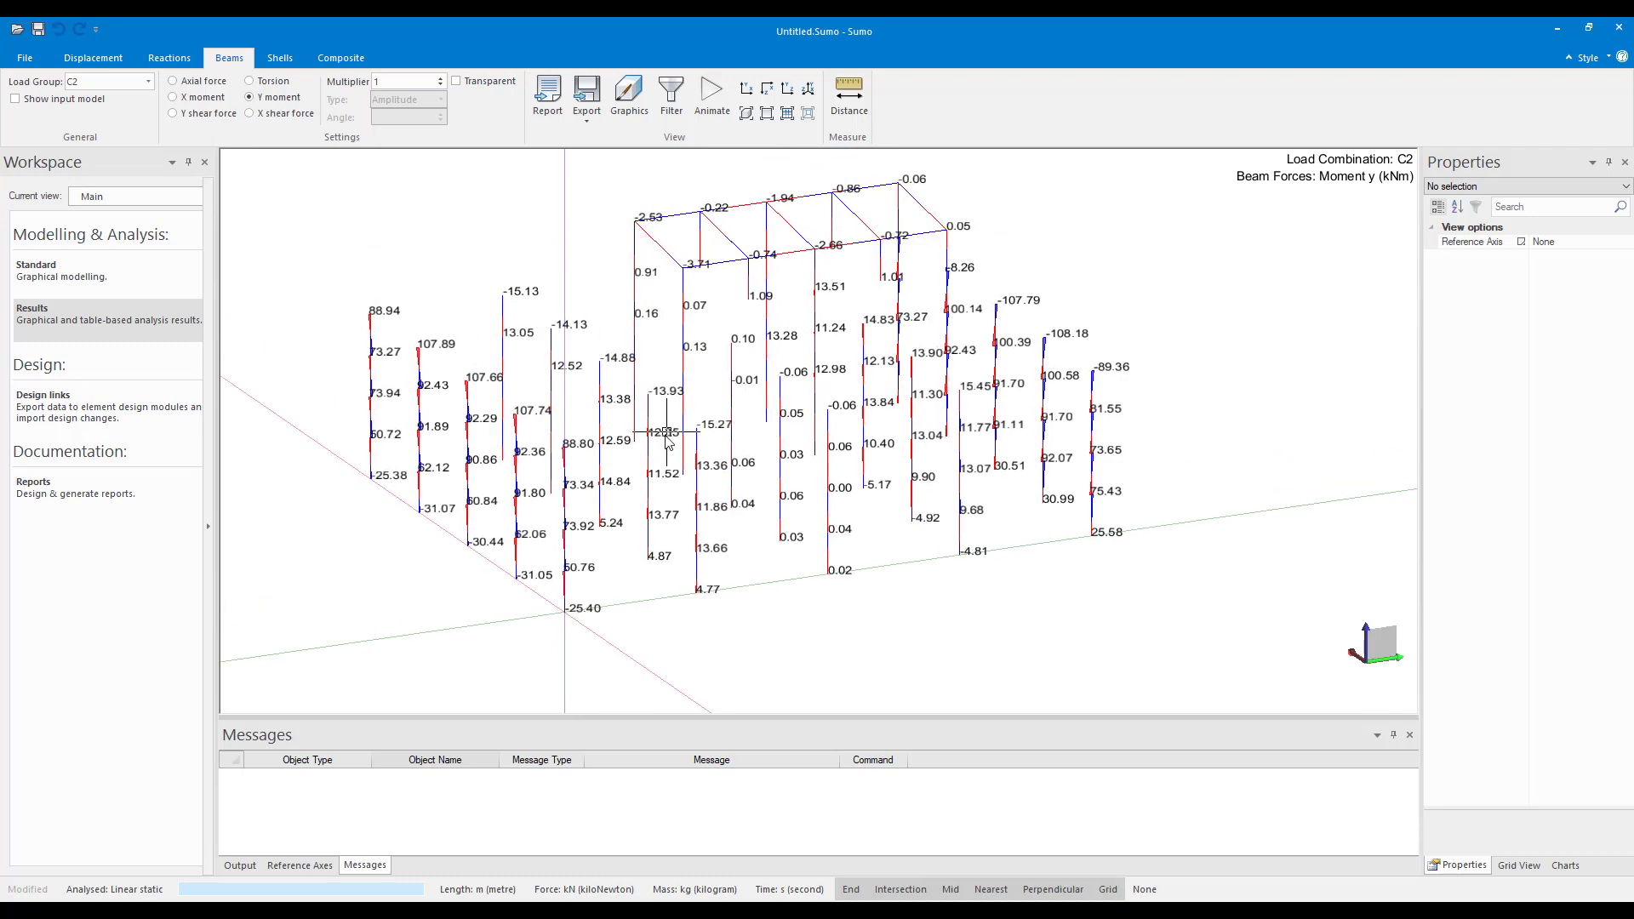
shift+middle_drag(548, 411, 576, 423)
scroll(554, 474, up, 3)
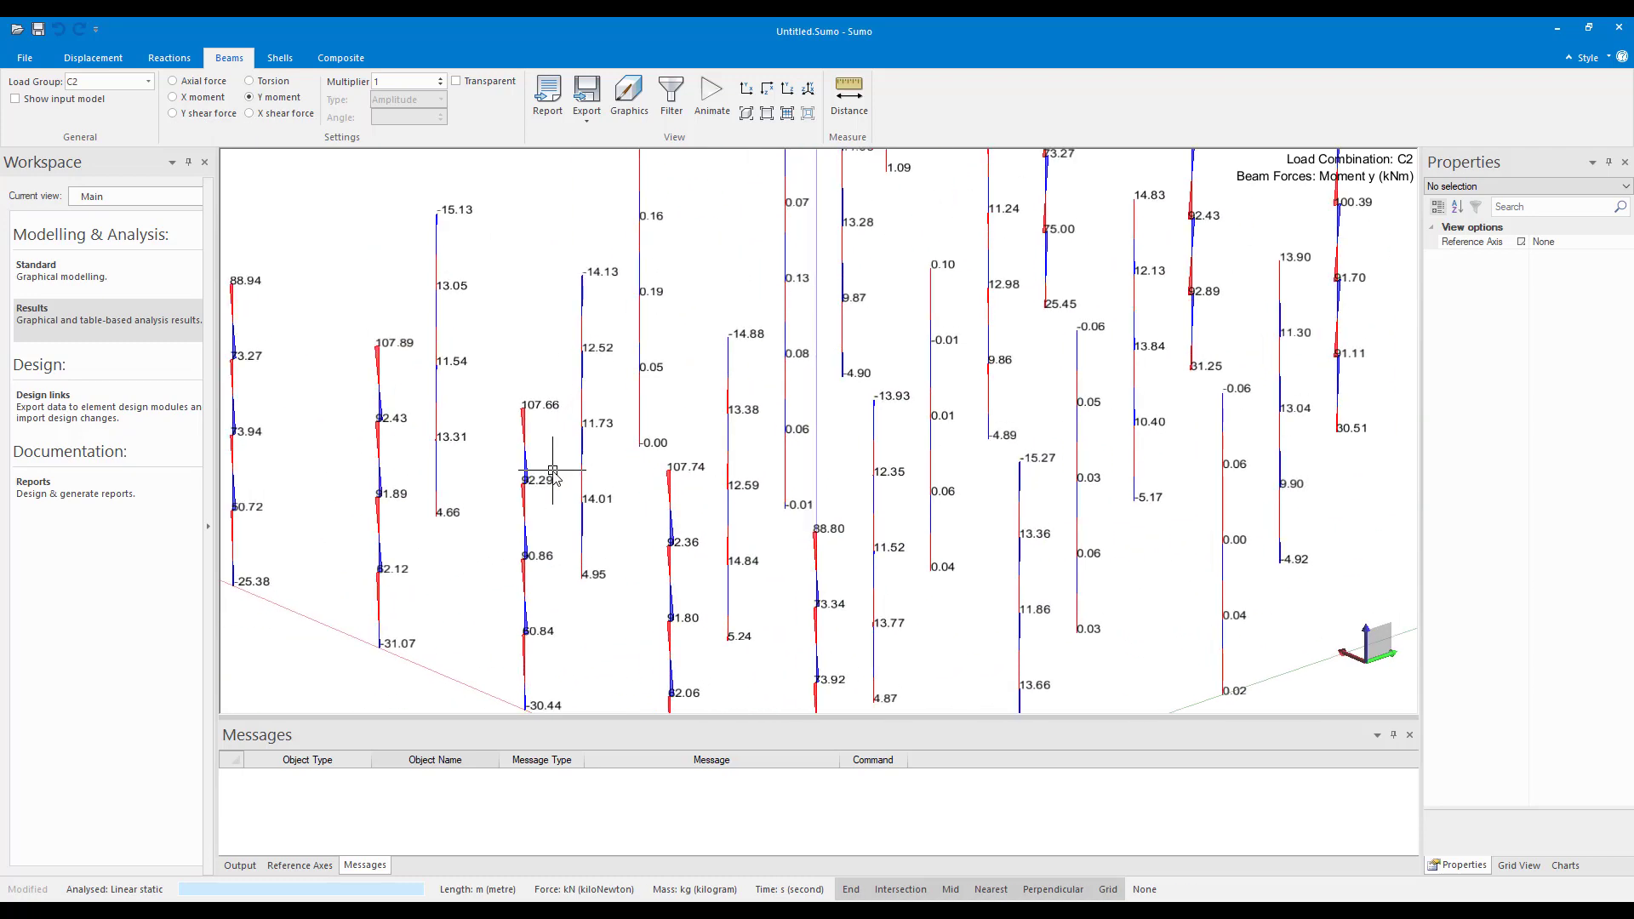
Return to the axial force diagrams and examine the columns and roof frame from another side
click(187, 82)
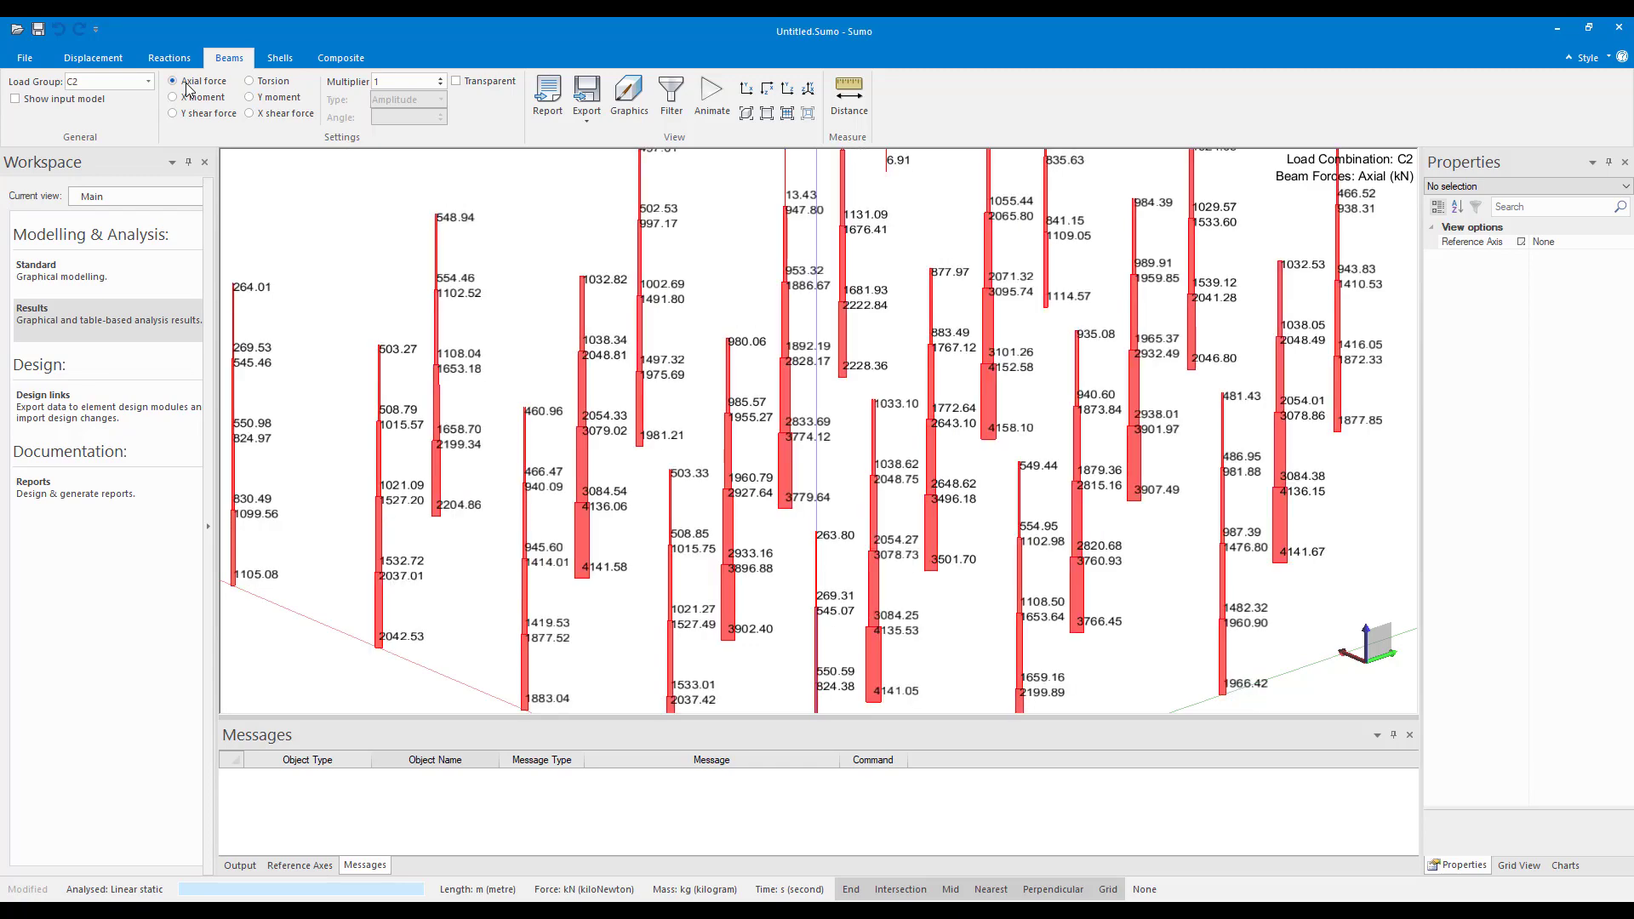
scroll(547, 364, down, 5)
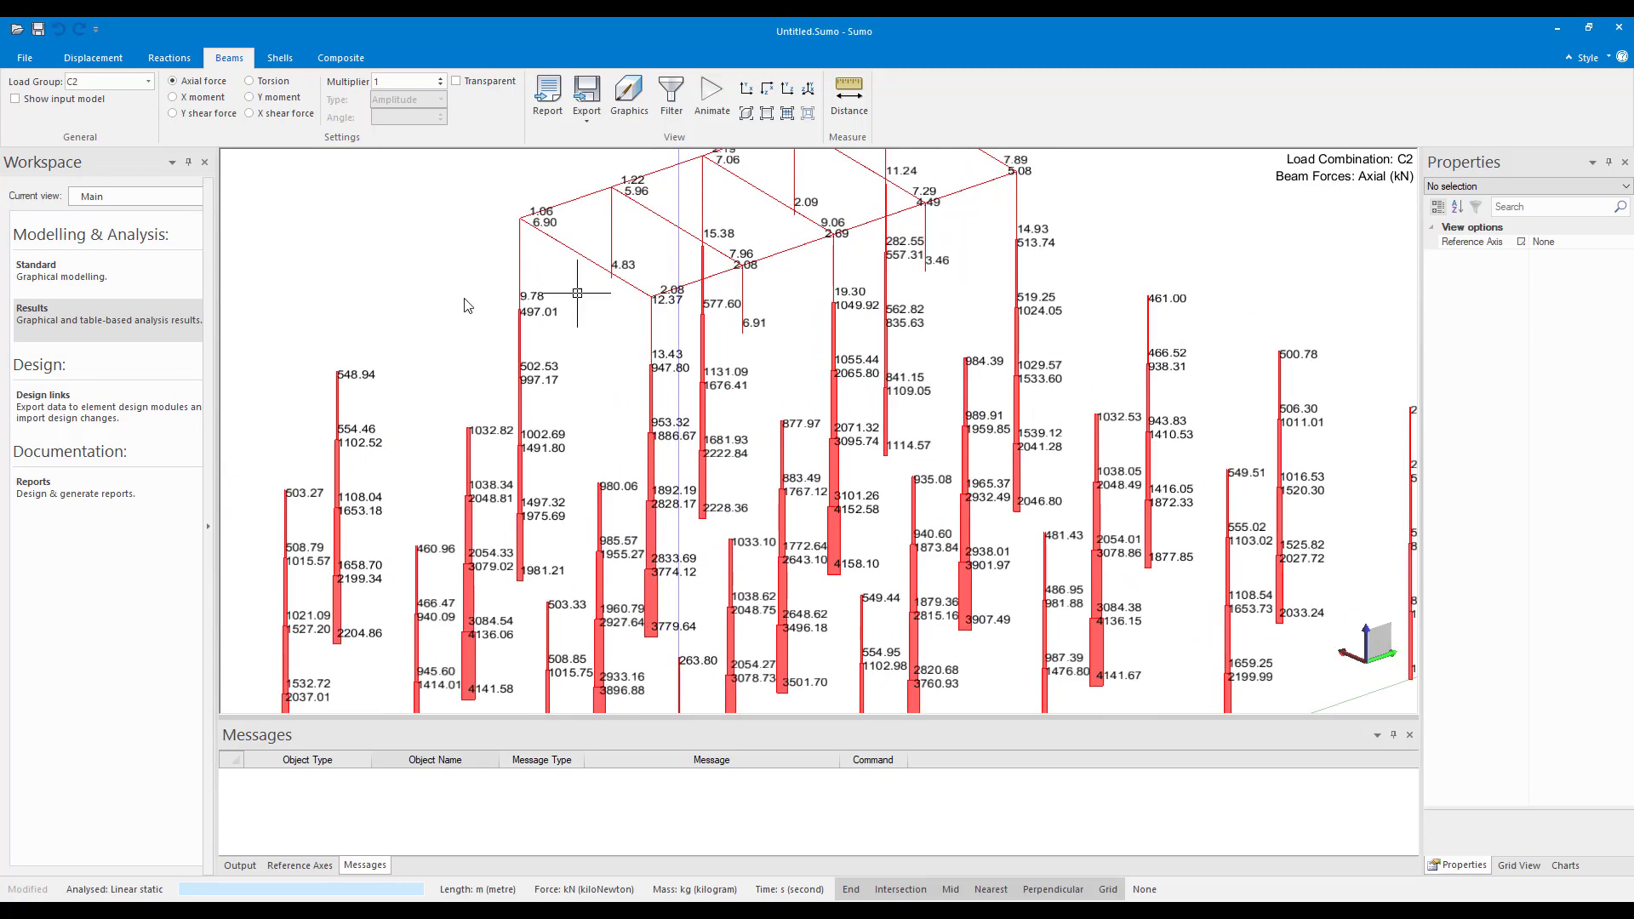
scroll(430, 266, up, 6)
middle_drag(524, 312, 558, 236)
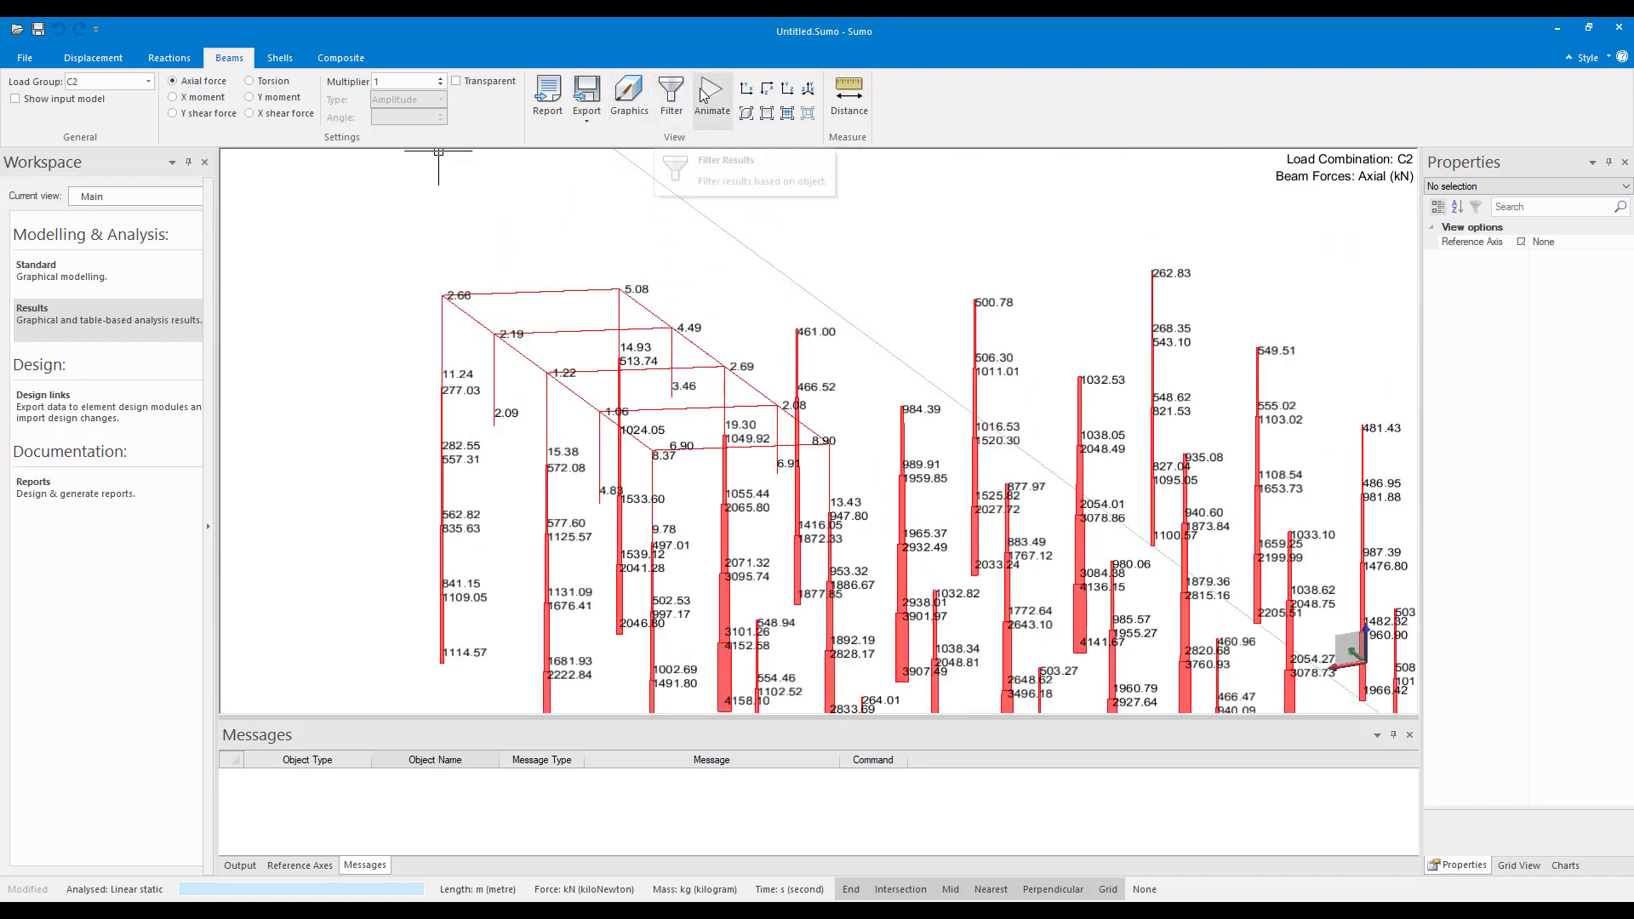
Filter the beam results to show only columns whose Section start property equals a section chosen from the available values
click(671, 91)
click(650, 386)
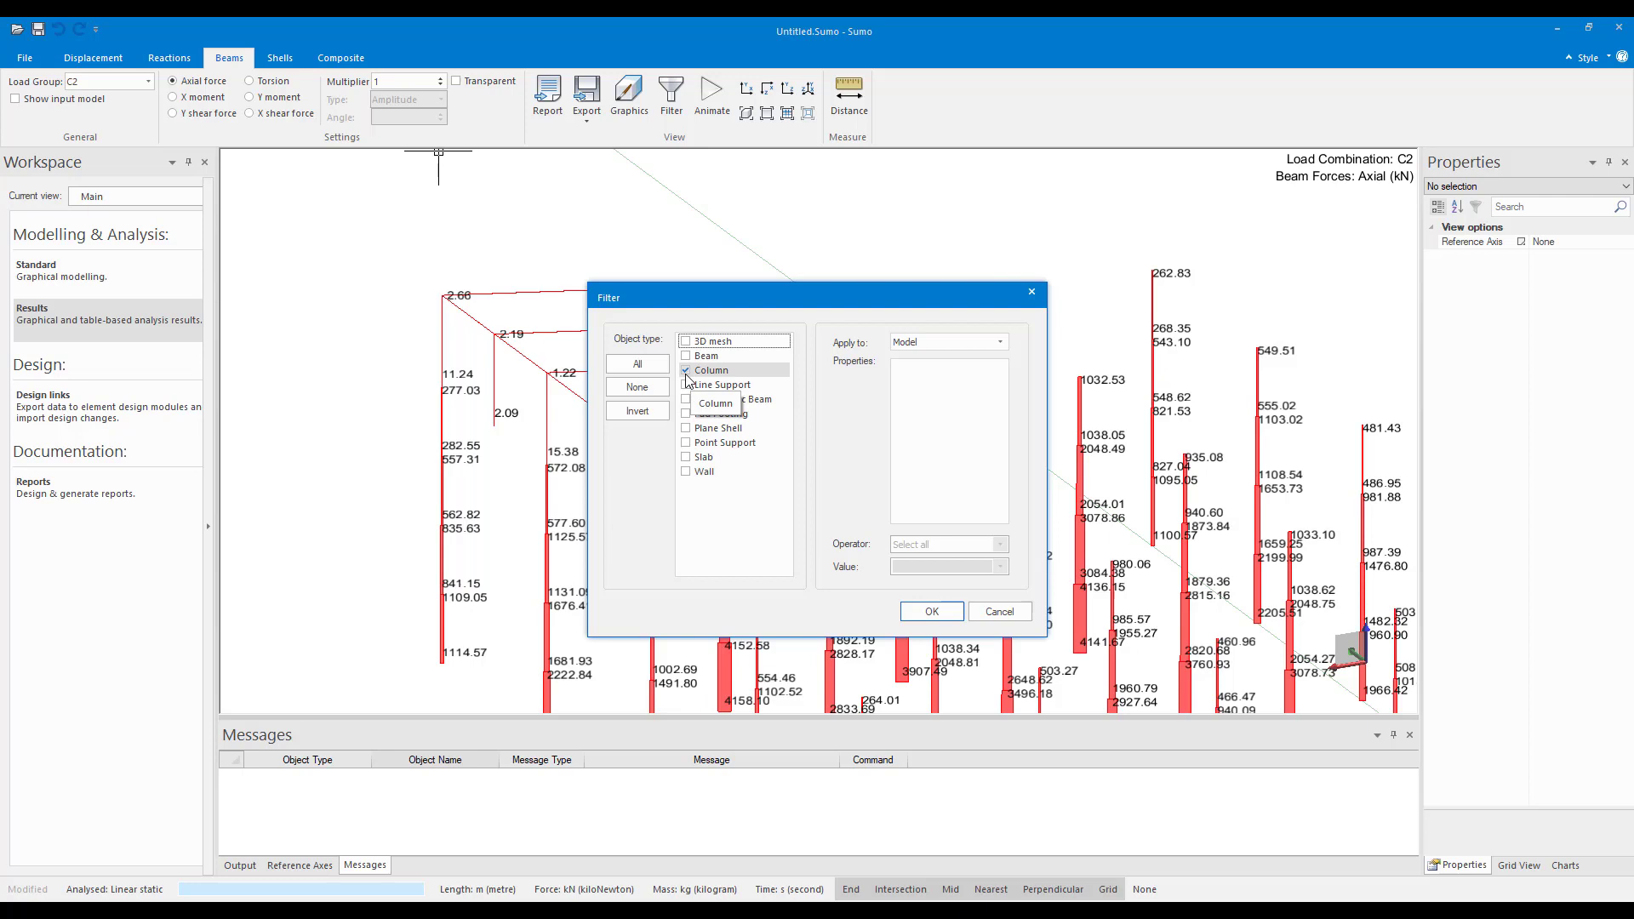
click(707, 371)
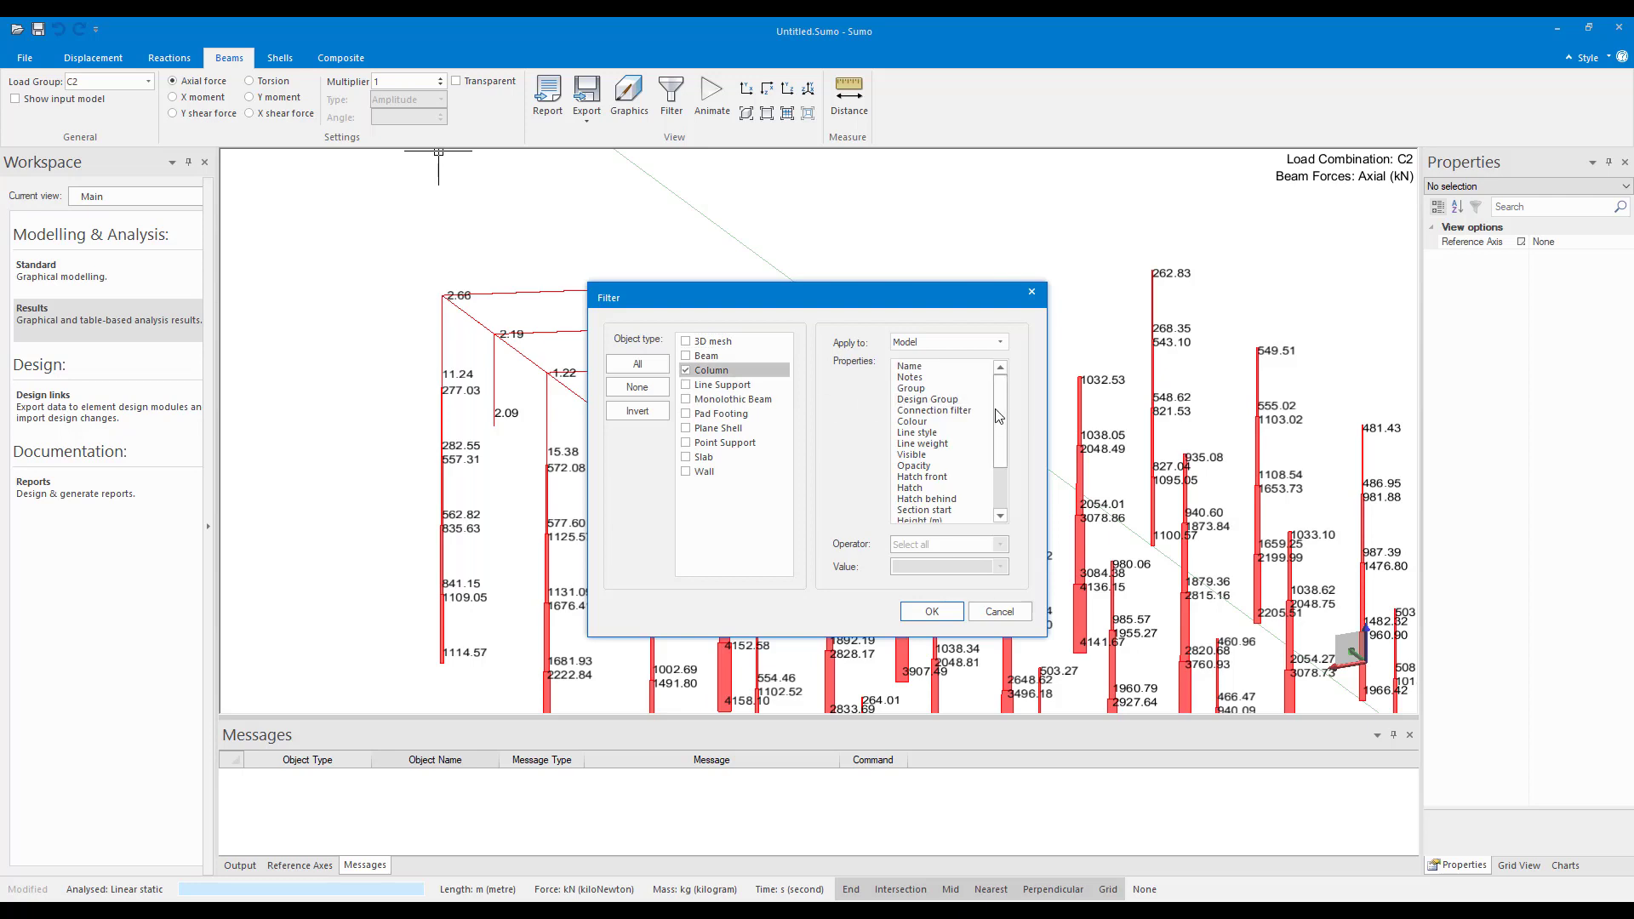
drag(999, 415, 999, 429)
click(949, 488)
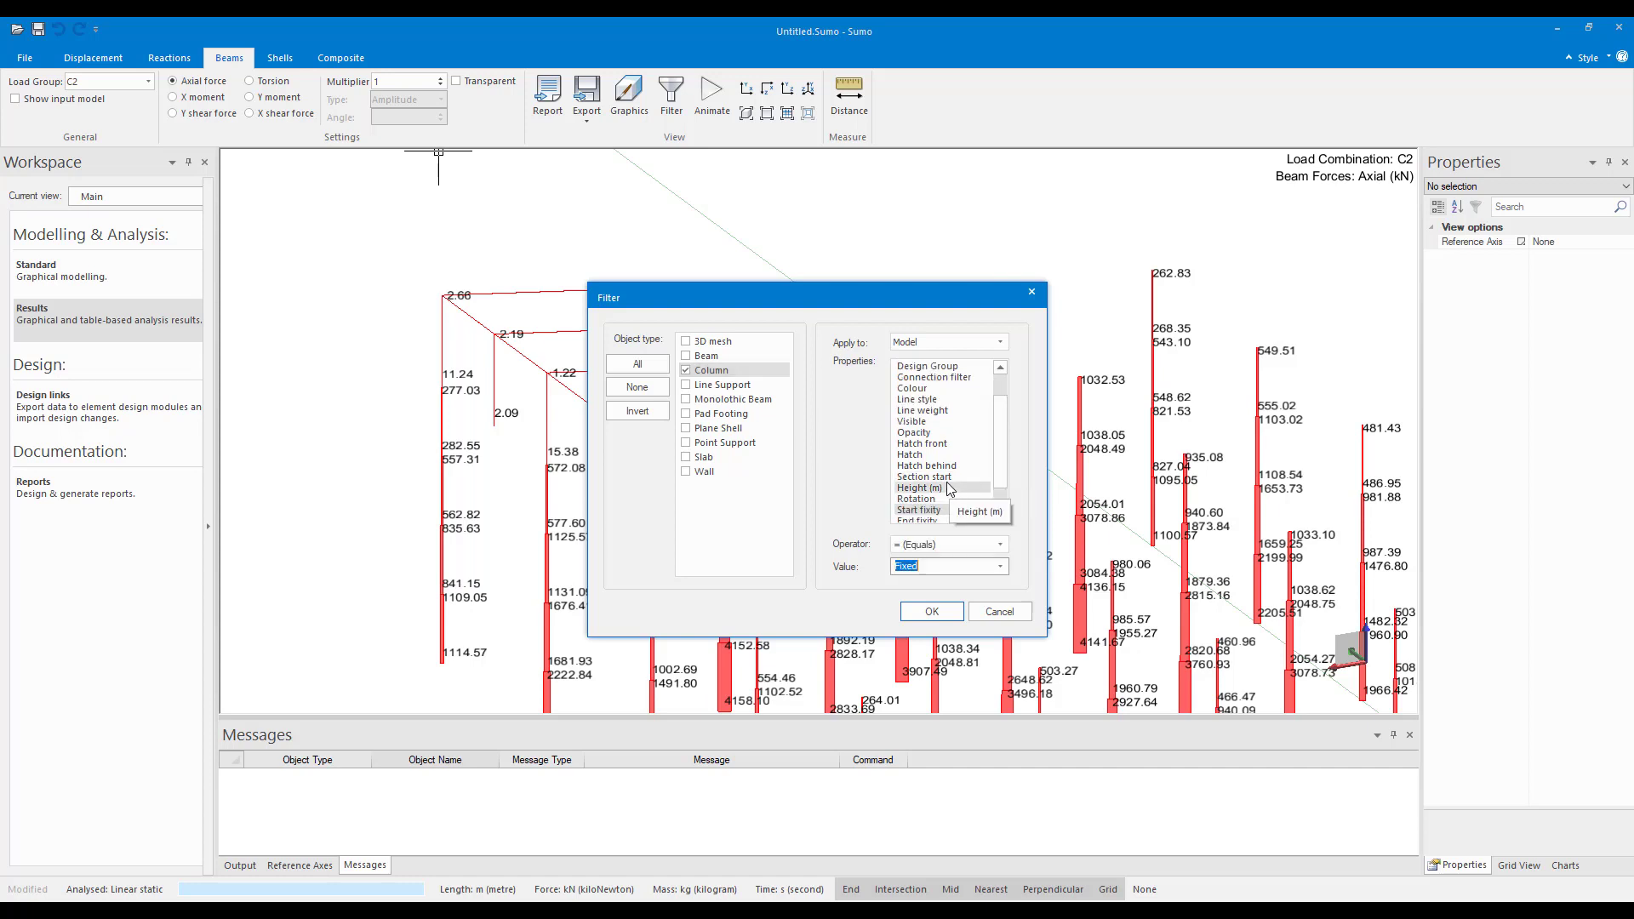
click(937, 477)
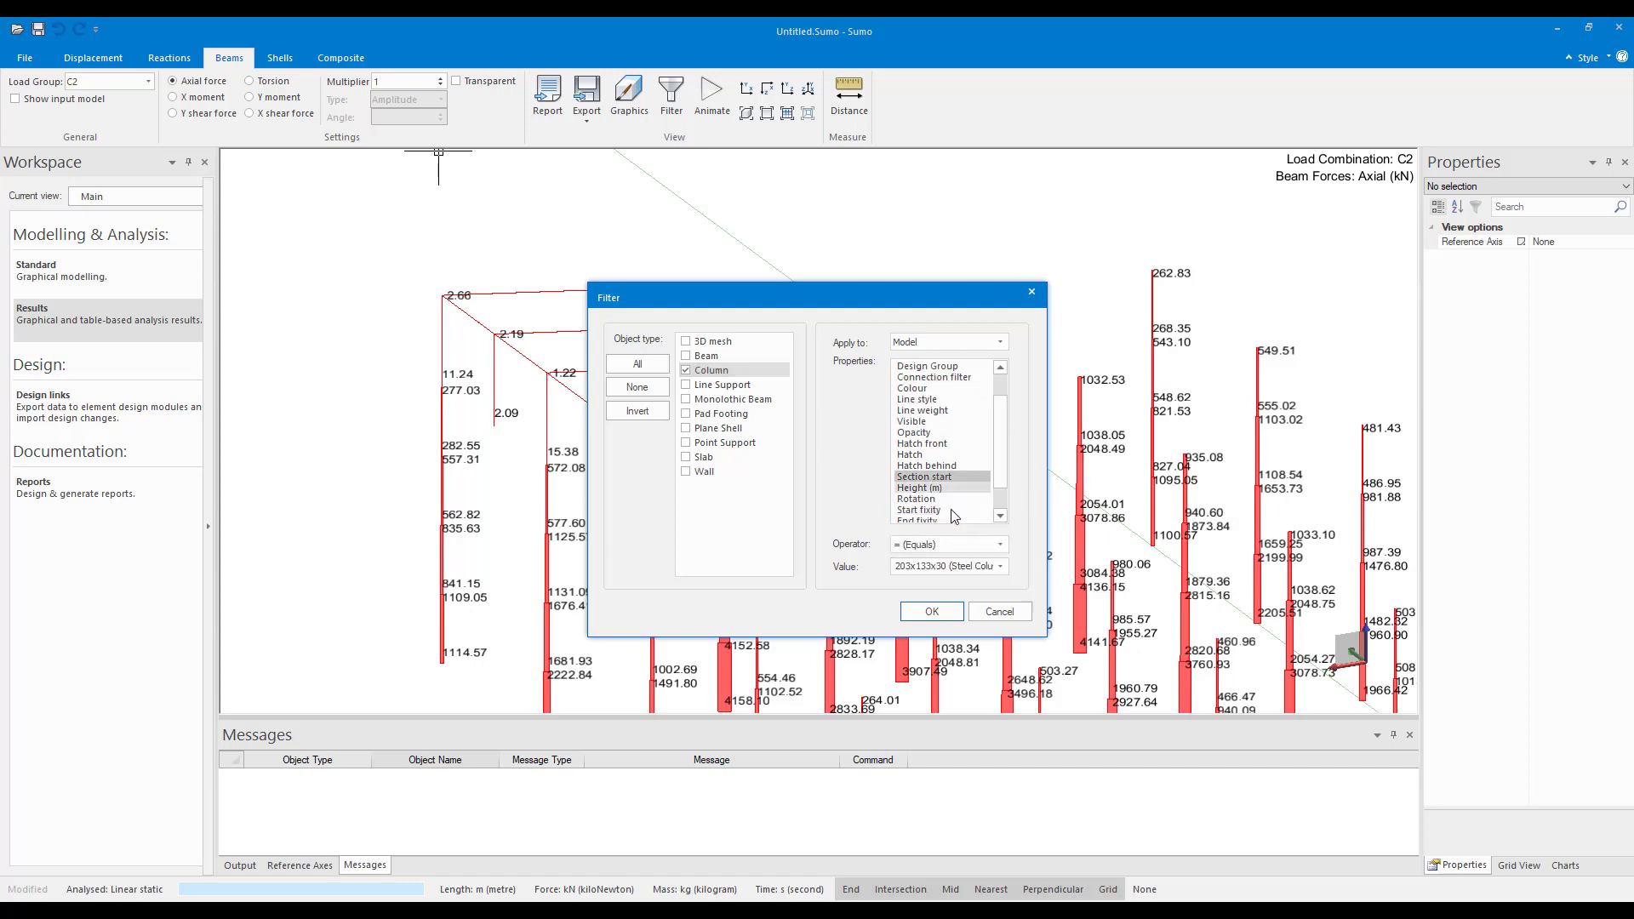
click(1000, 566)
click(970, 594)
click(932, 611)
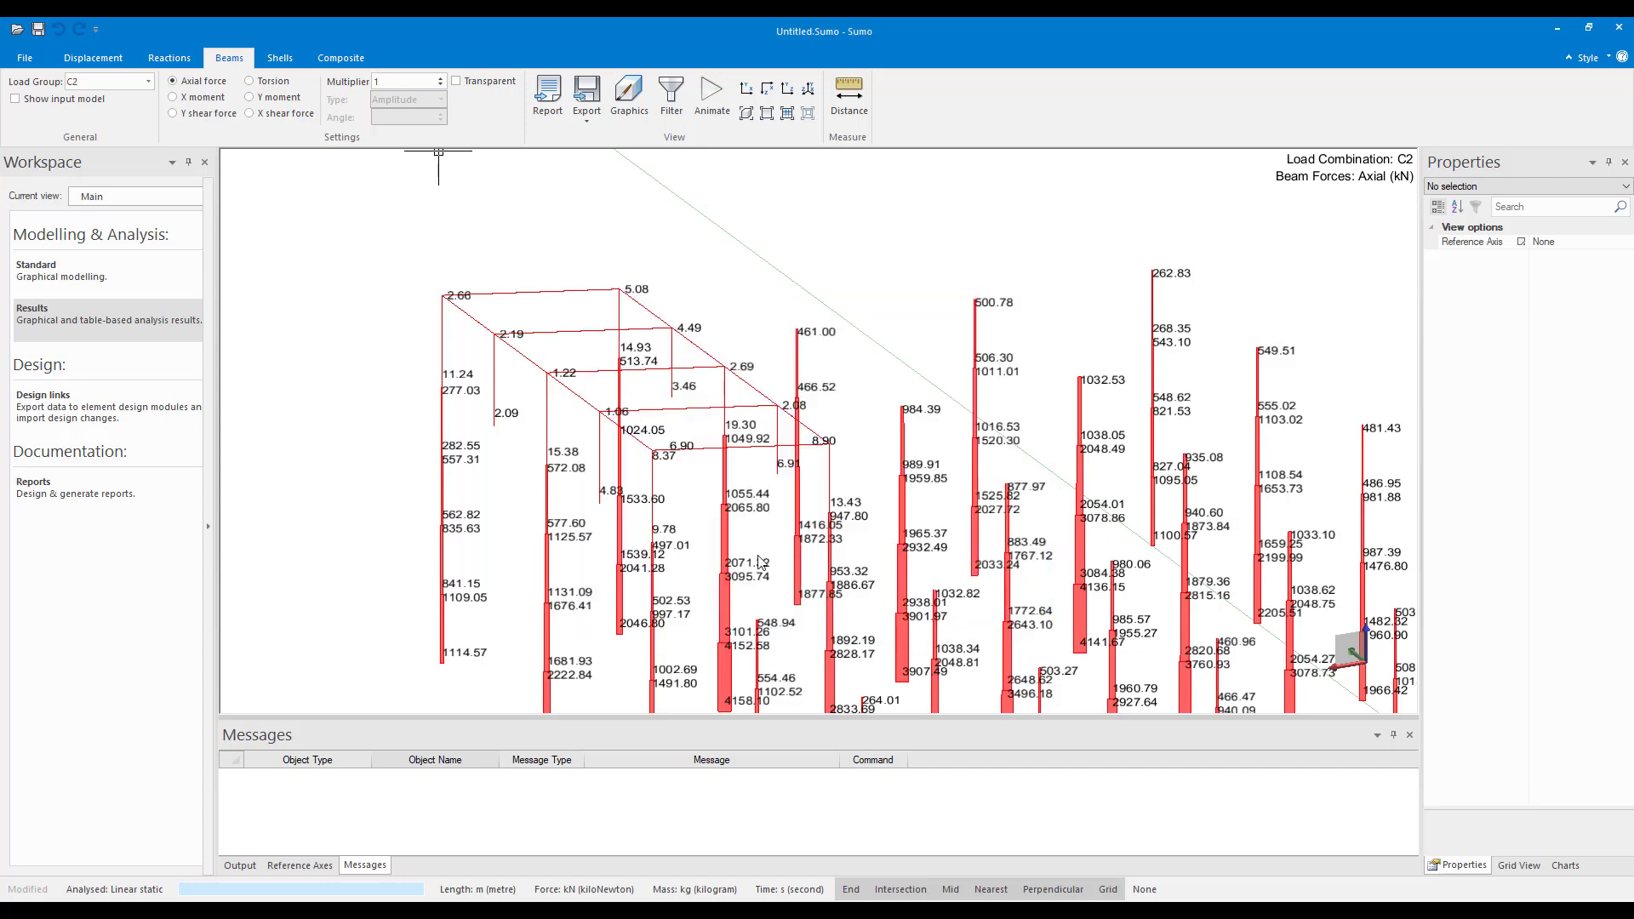
Examine the axial forces of the filtered columns and open the Grid View table in a widened side pane
scroll(705, 460, down, 1)
shift+middle_drag(861, 522, 783, 501)
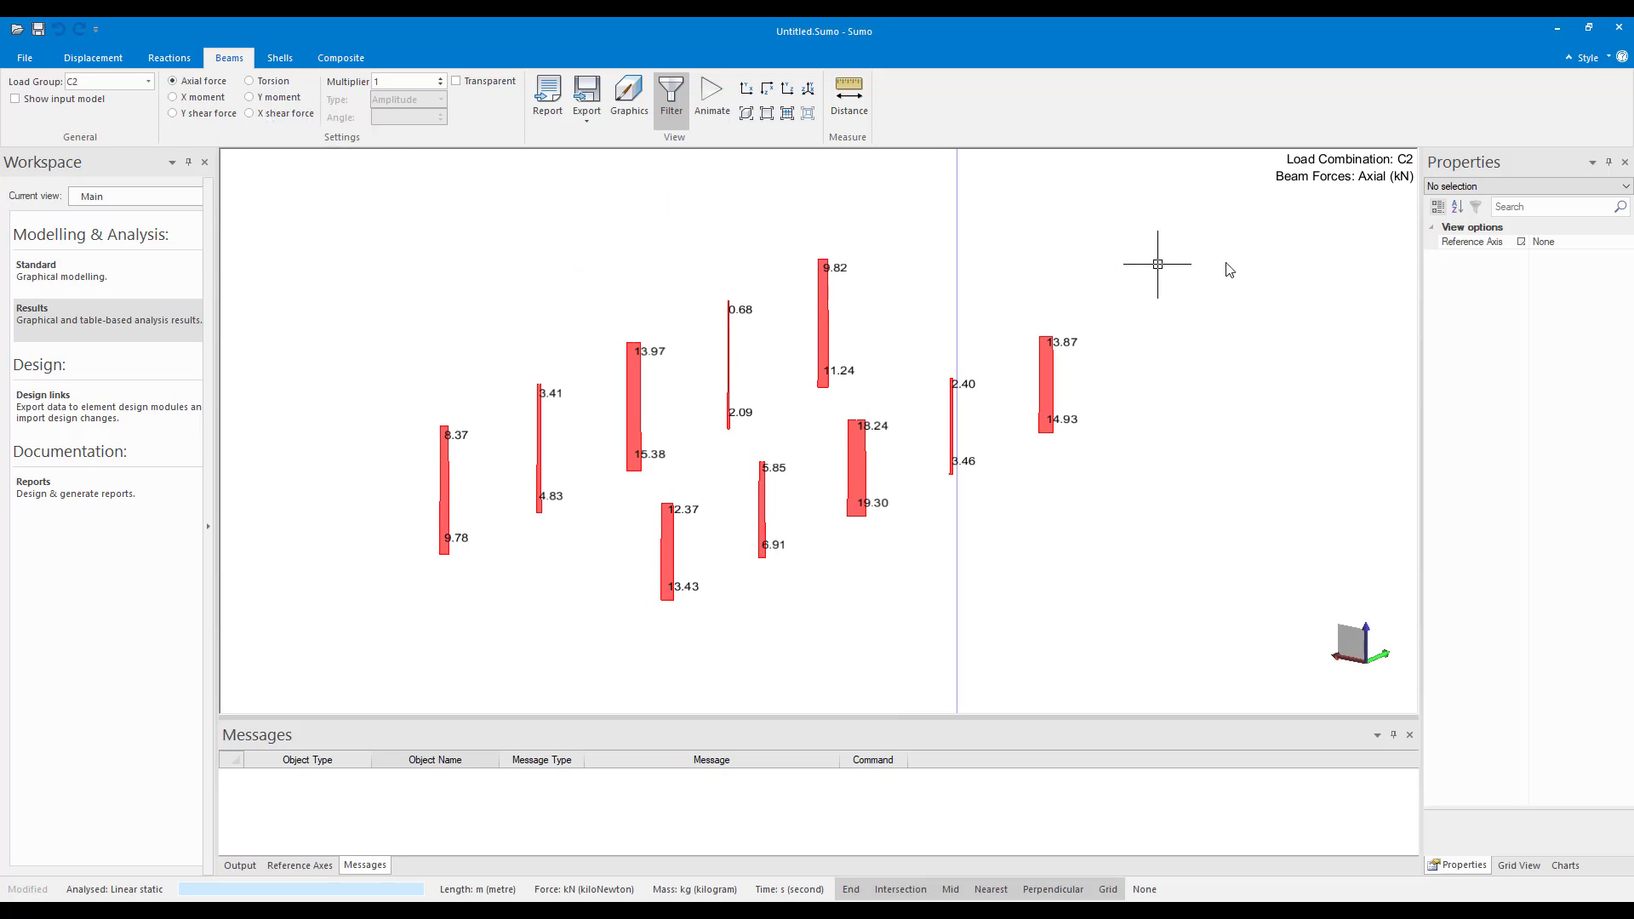
drag(1421, 302, 1256, 363)
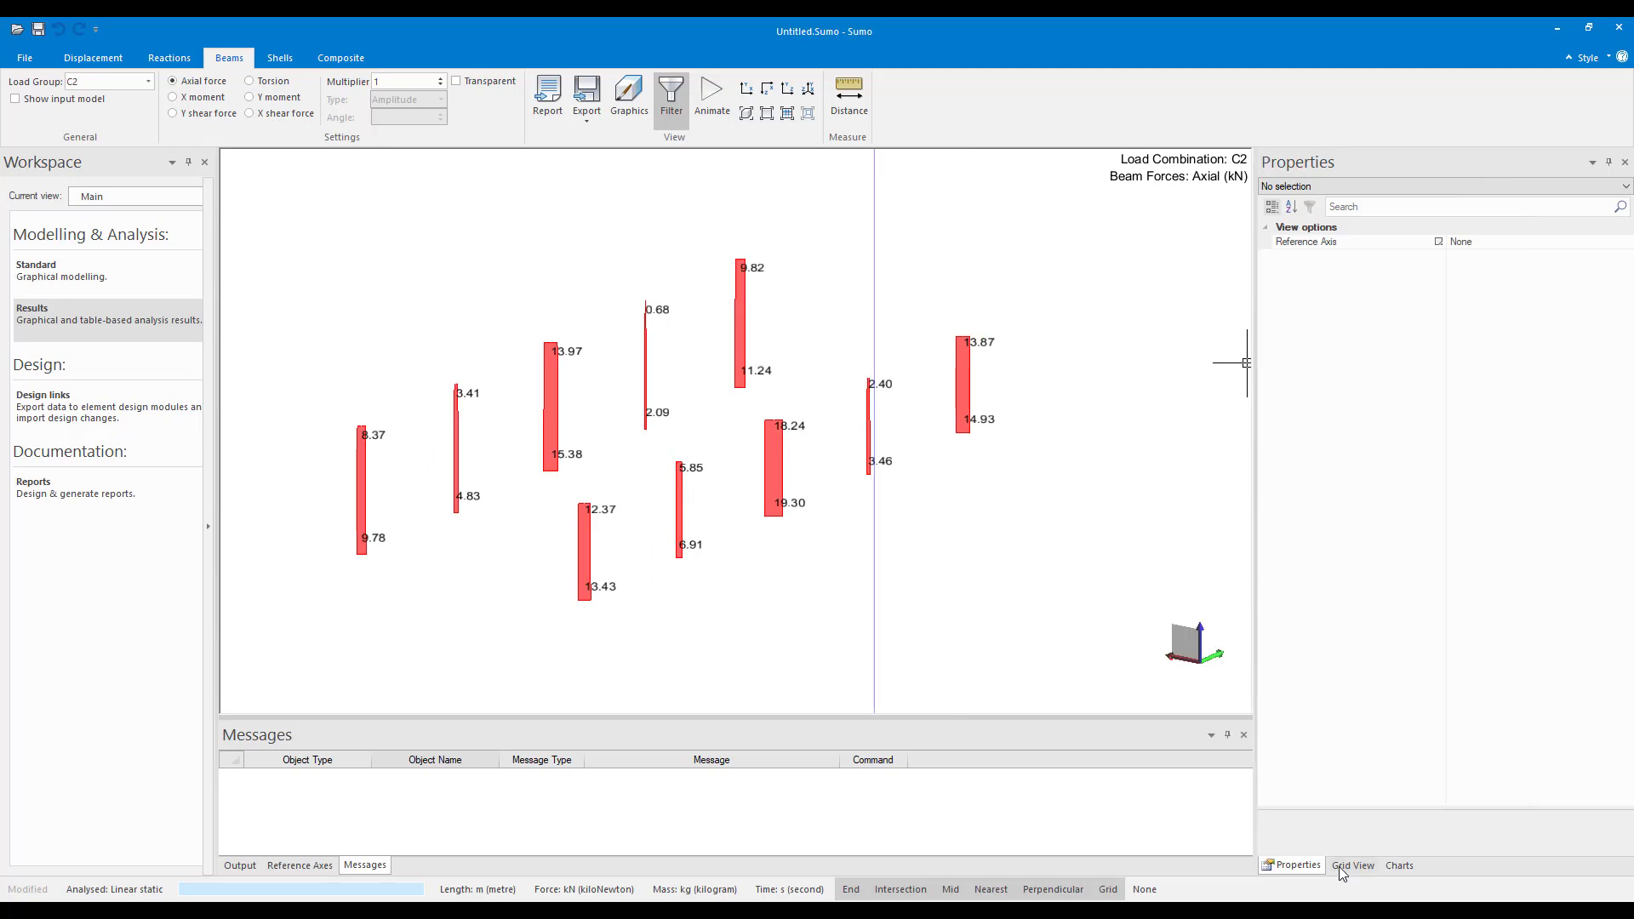
click(1353, 866)
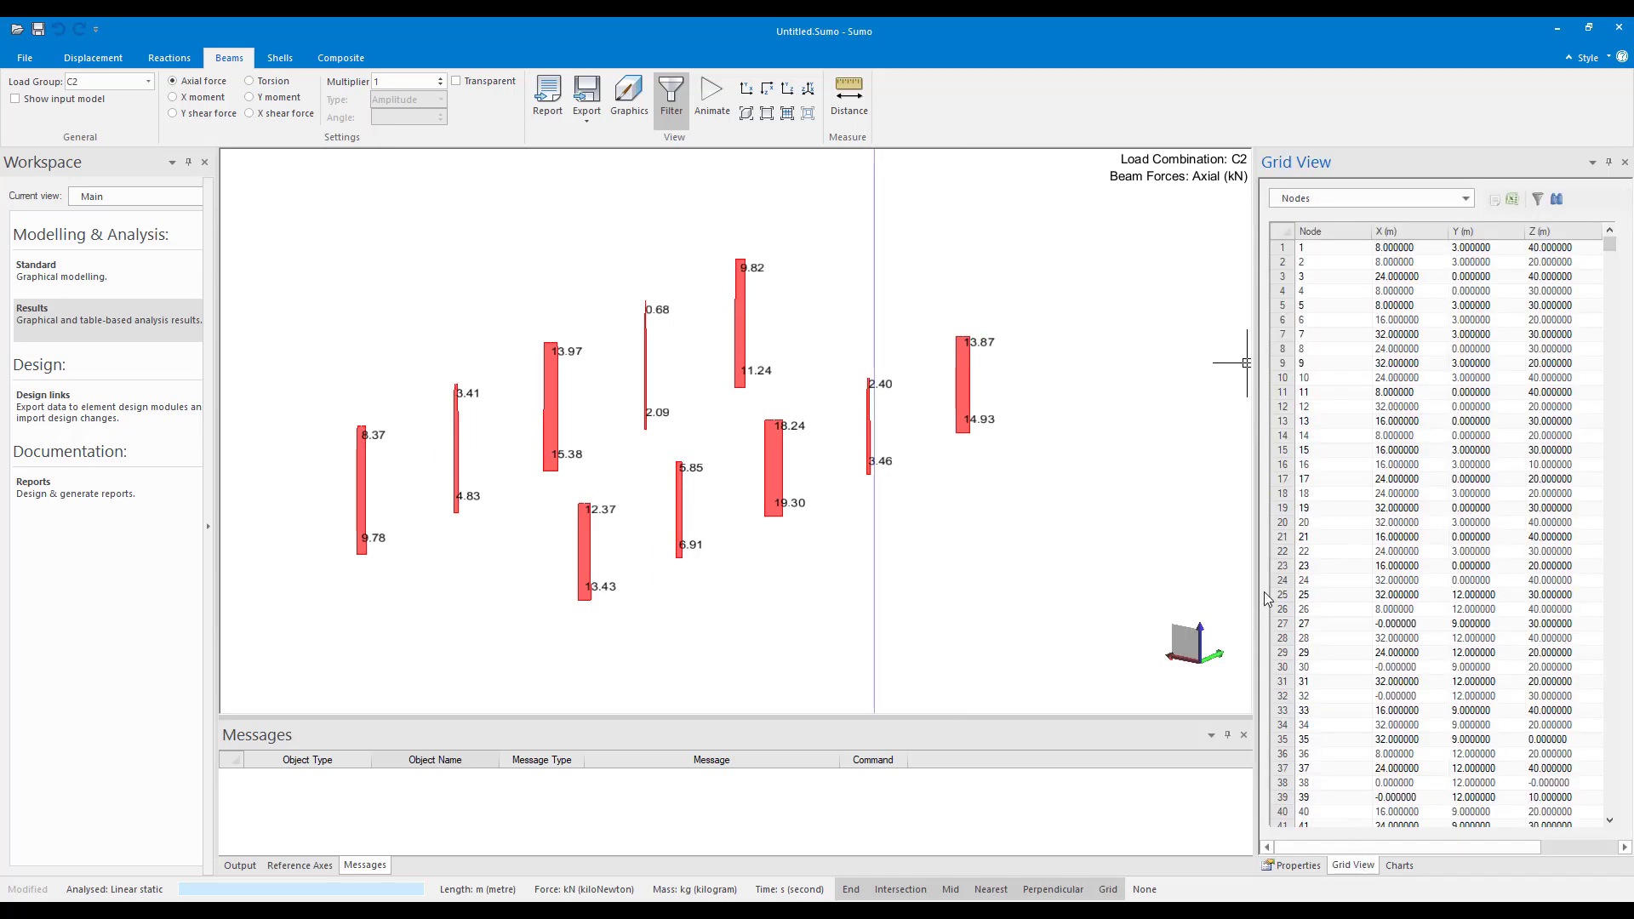
drag(1254, 564, 1060, 563)
Reset the results filter so the beam forces of all members in the model are displayed
click(672, 98)
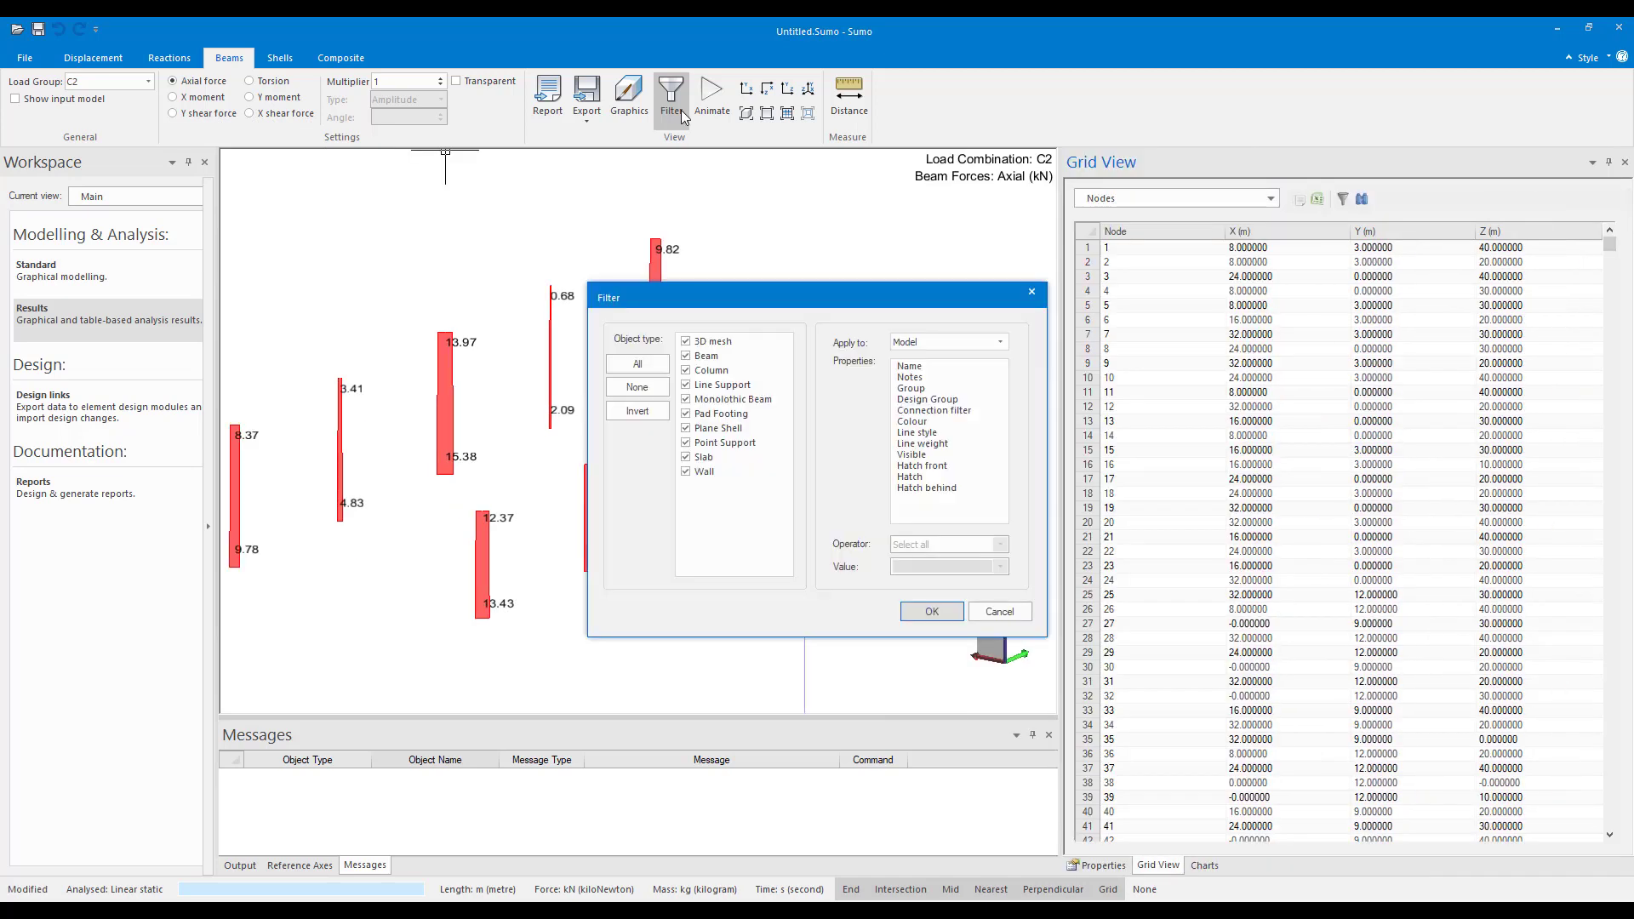
click(637, 388)
click(733, 436)
click(932, 612)
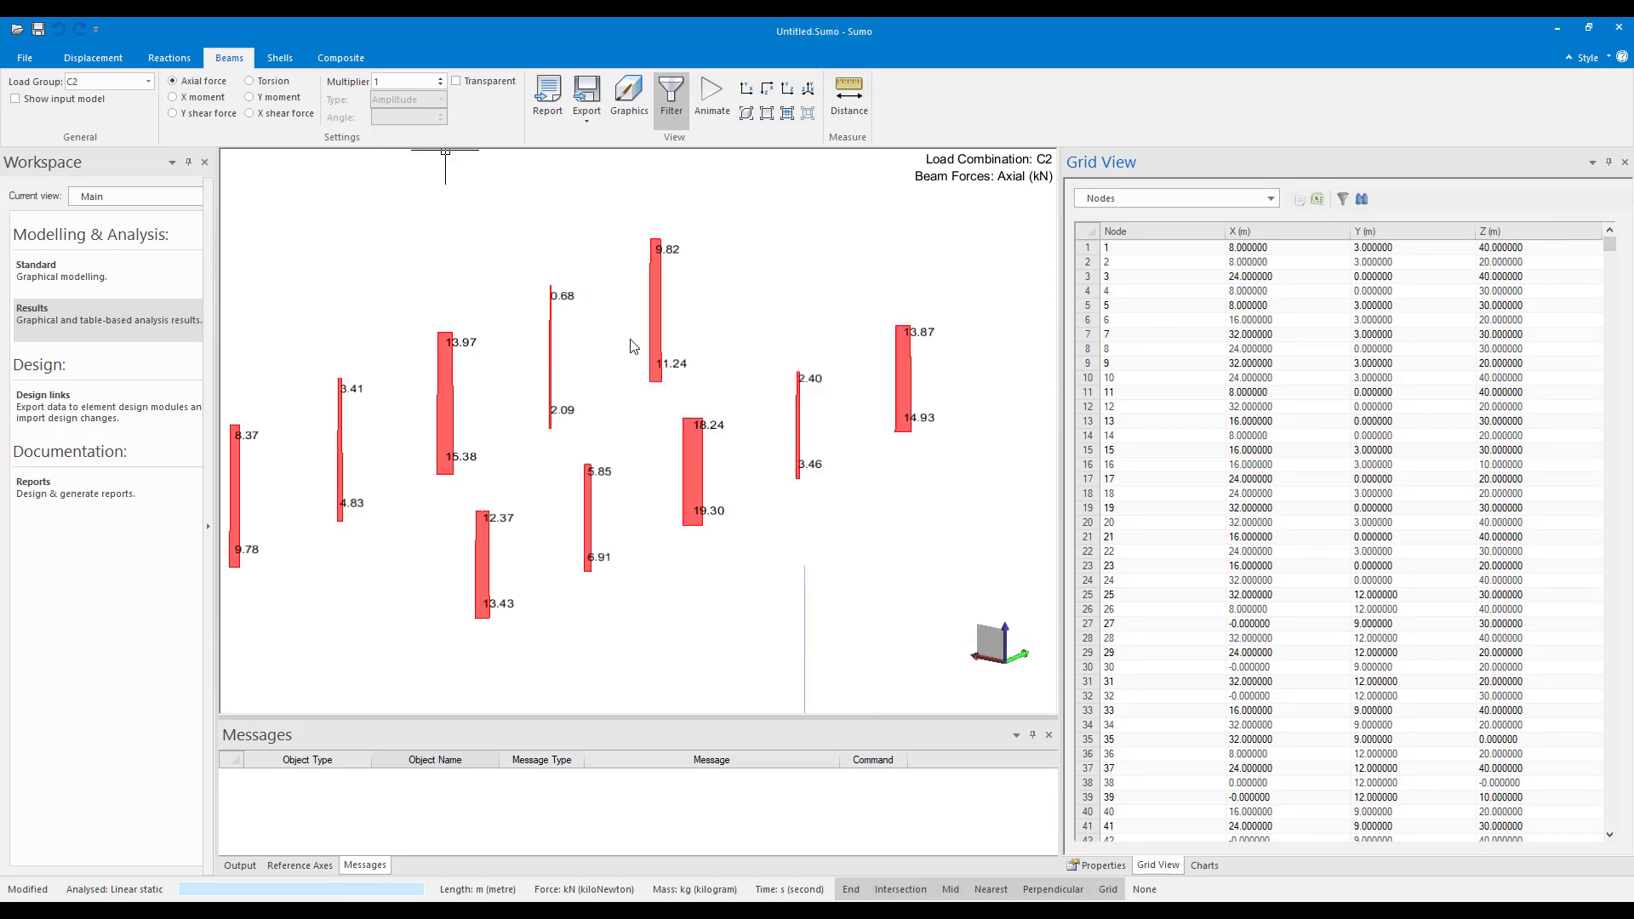
Widen the Grid View table and list the Deflections results in it
drag(1277, 326, 1058, 327)
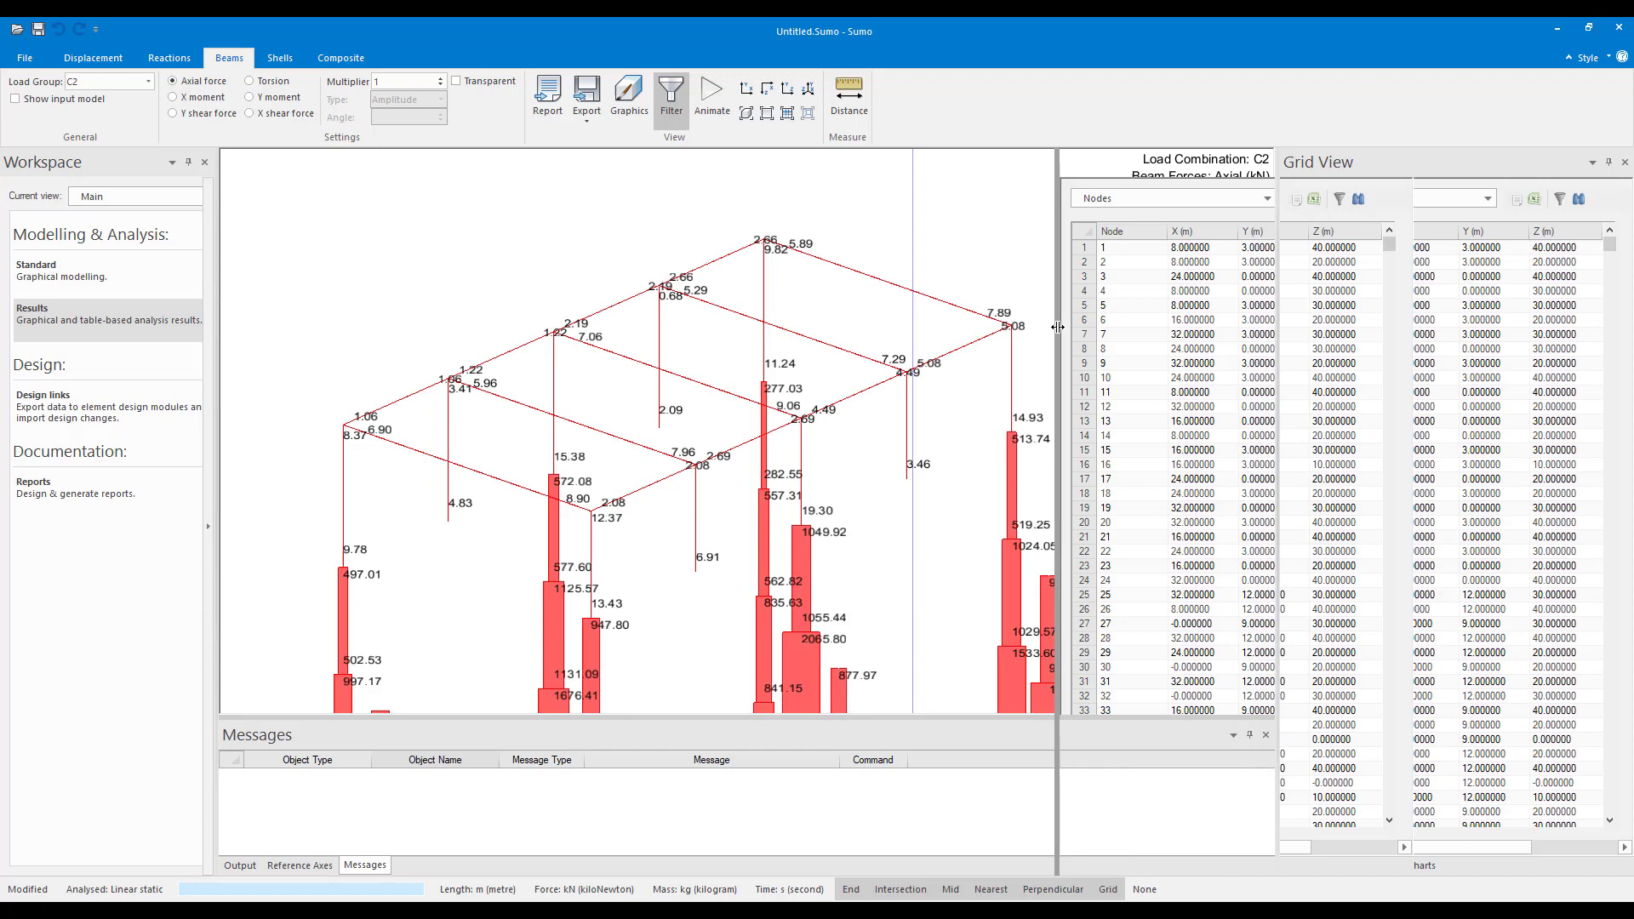
click(1267, 198)
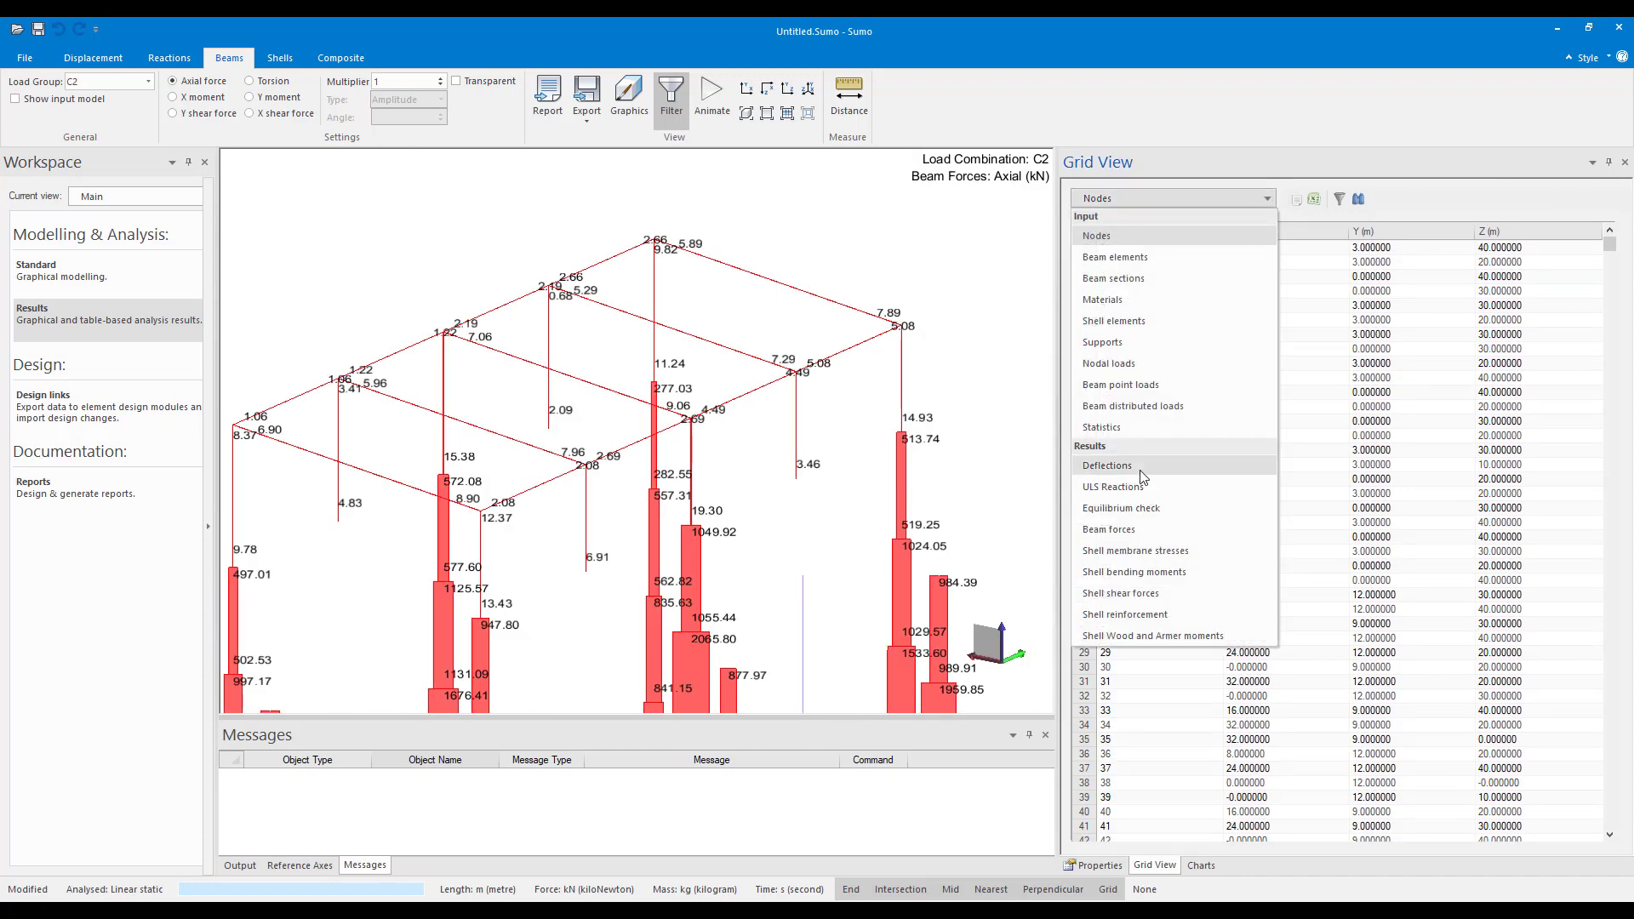
click(1106, 194)
click(1111, 195)
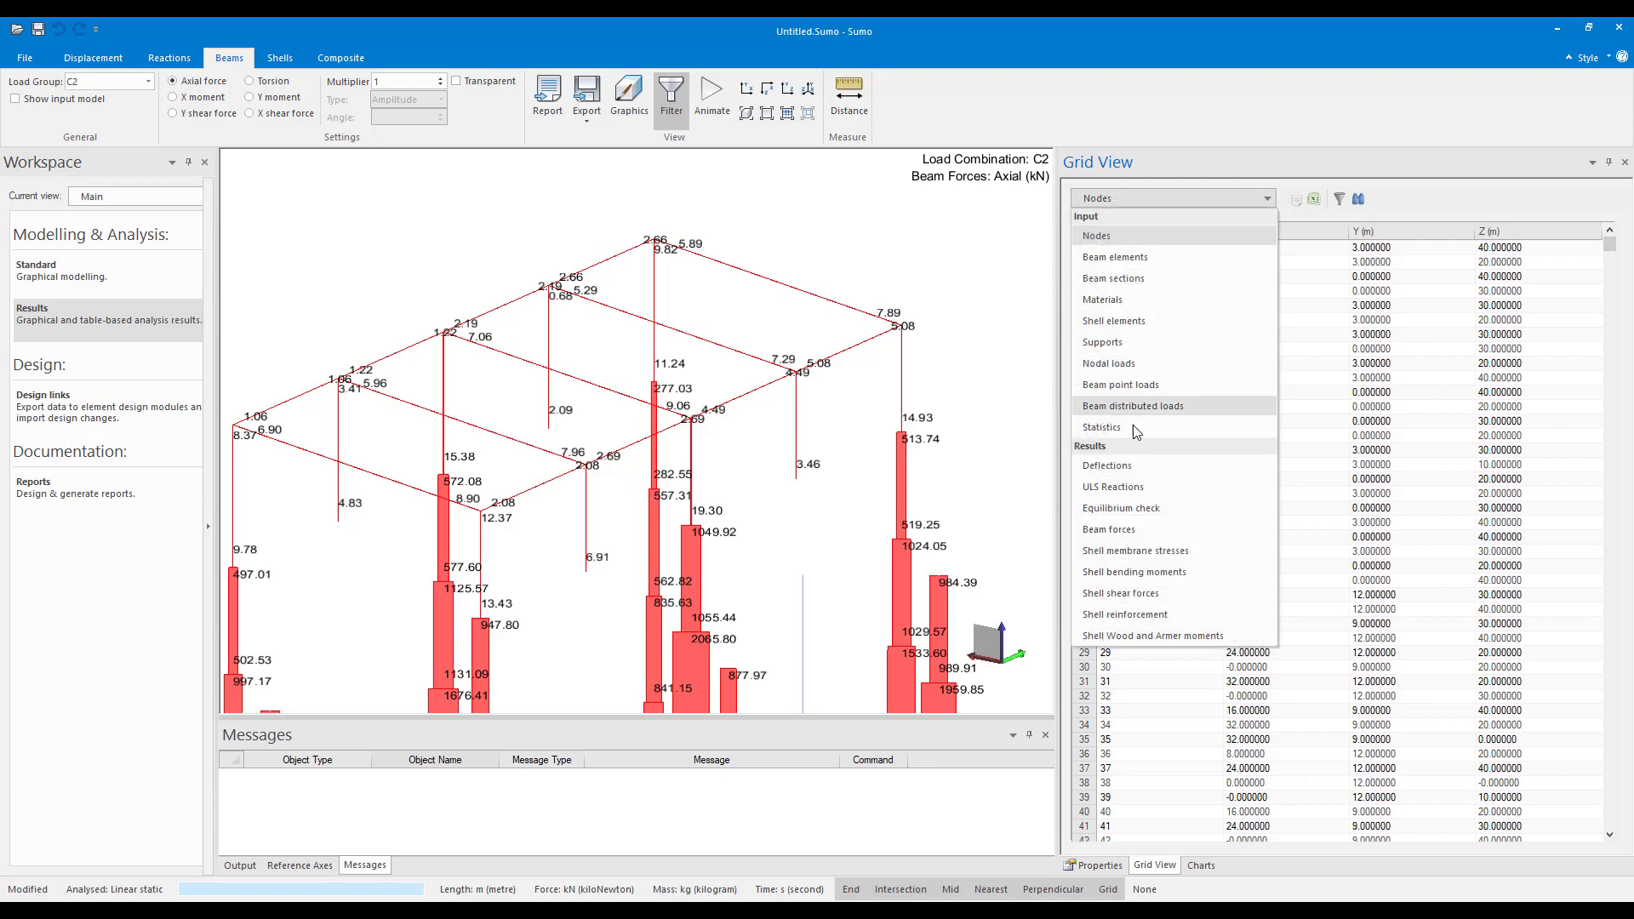
click(1104, 467)
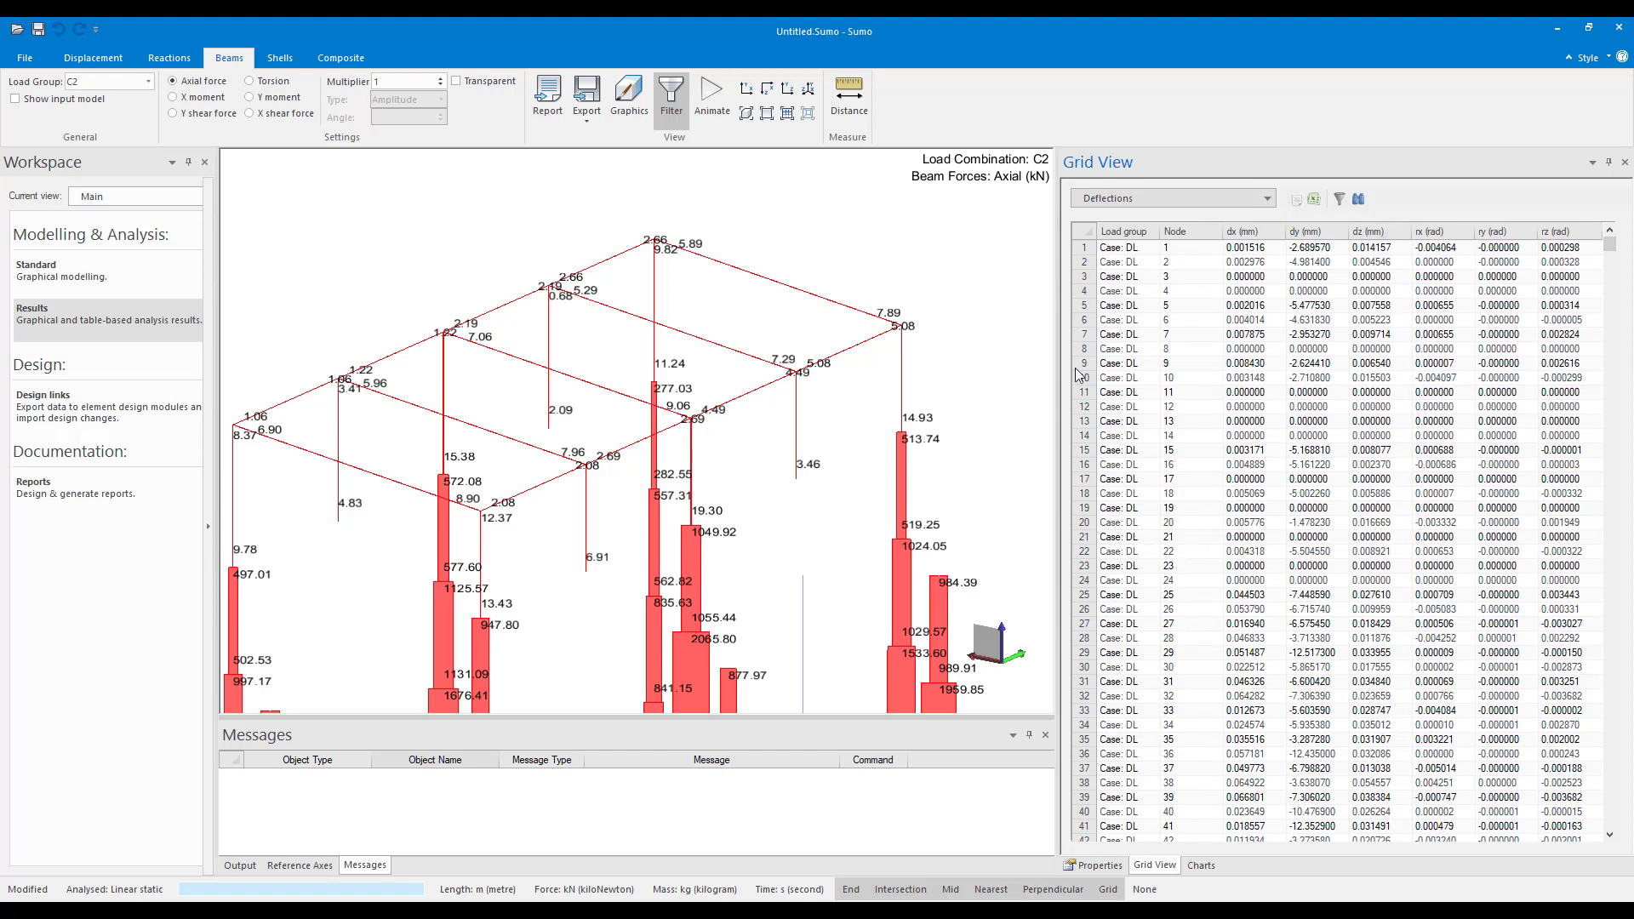
Find the deflections whose load group contains Combination: C2 and widen the Load group column to read its entries
click(1359, 202)
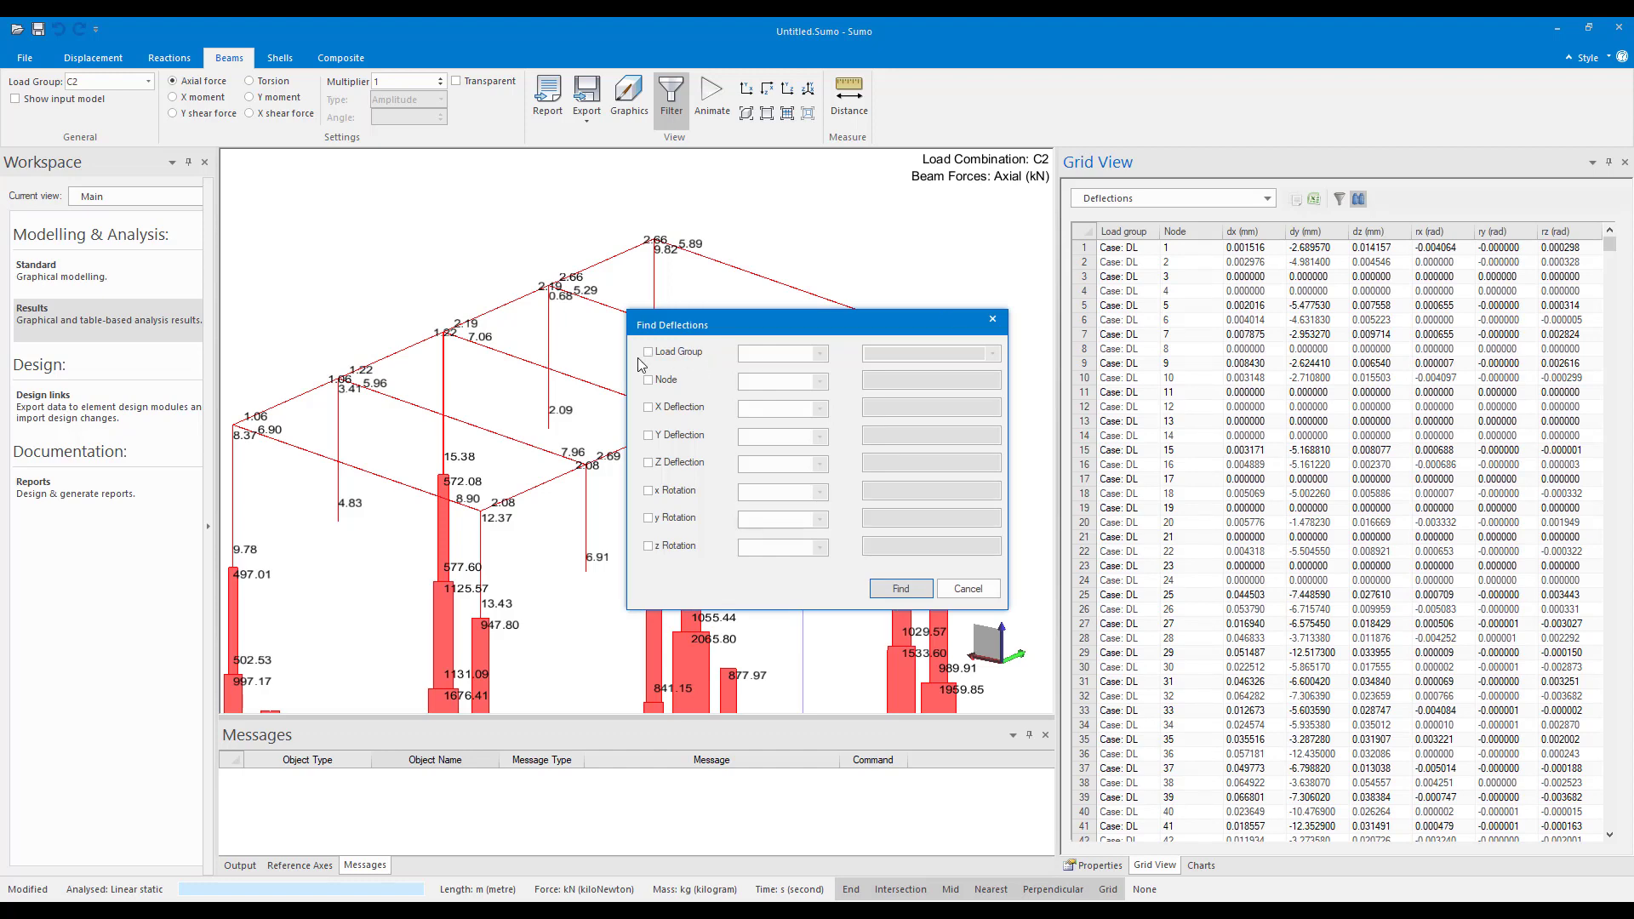
click(649, 352)
click(979, 354)
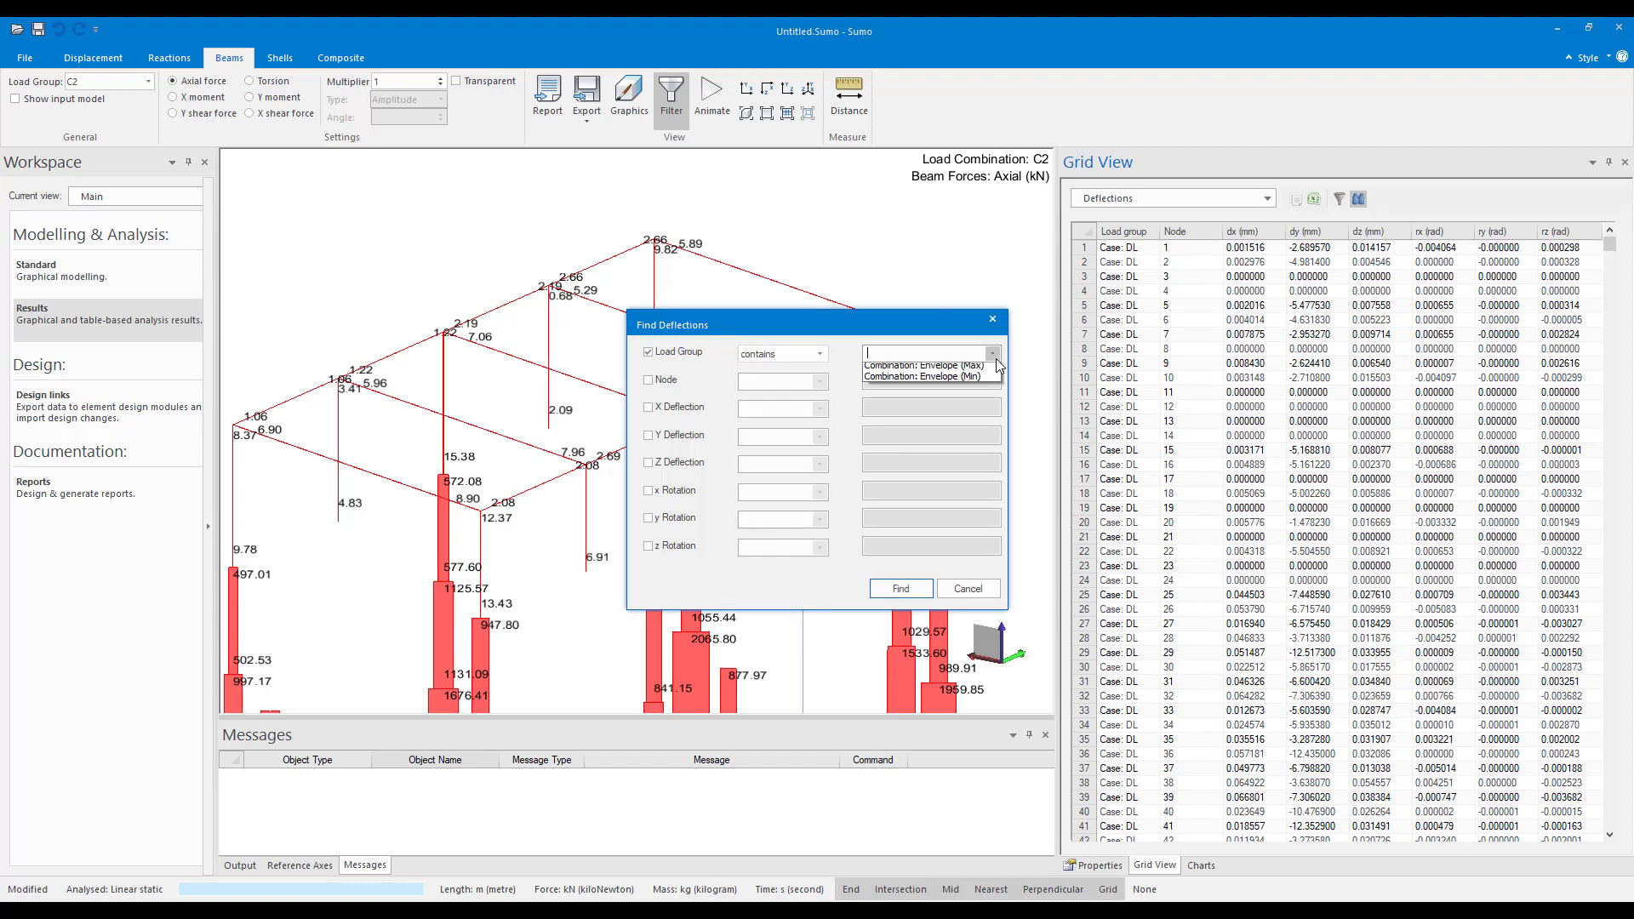
click(967, 403)
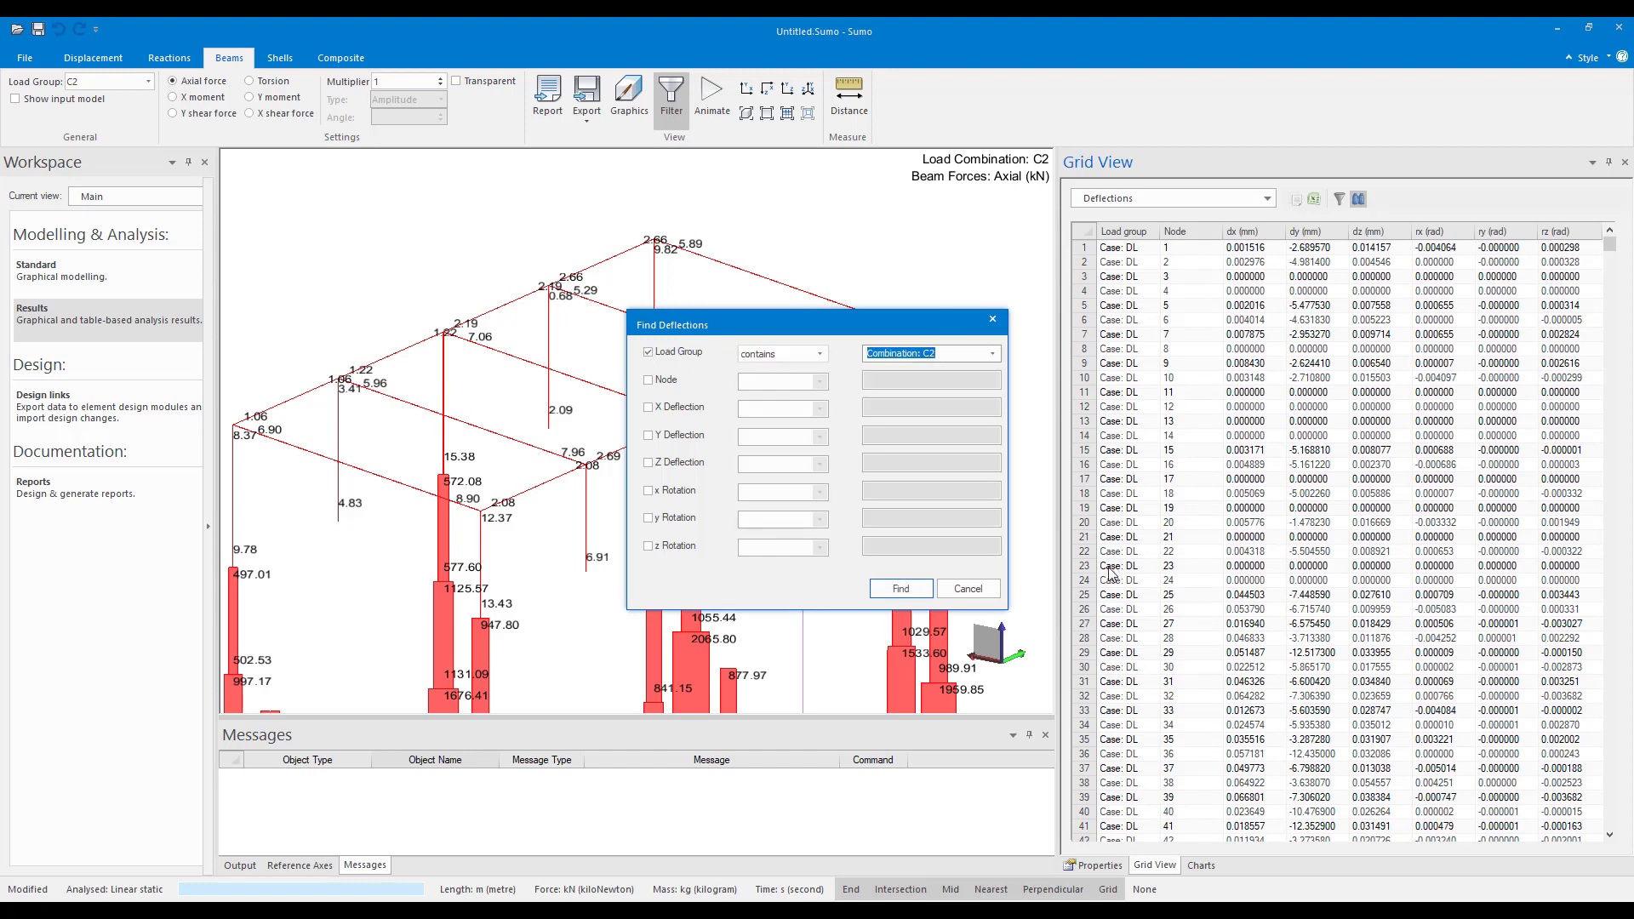
click(900, 588)
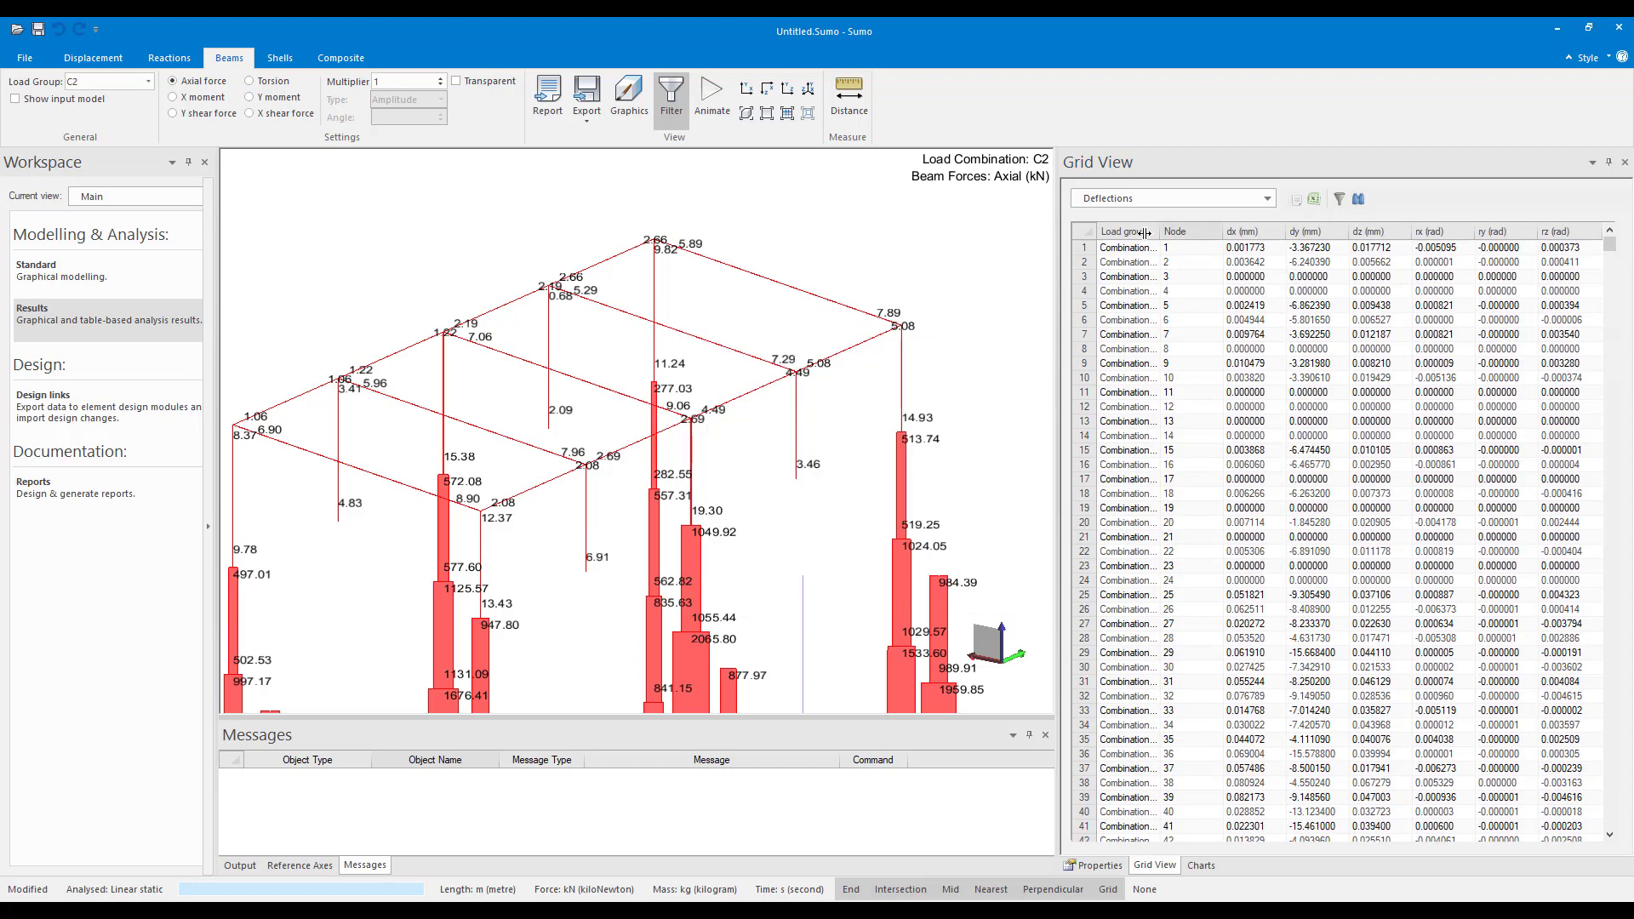
drag(1160, 232, 1196, 232)
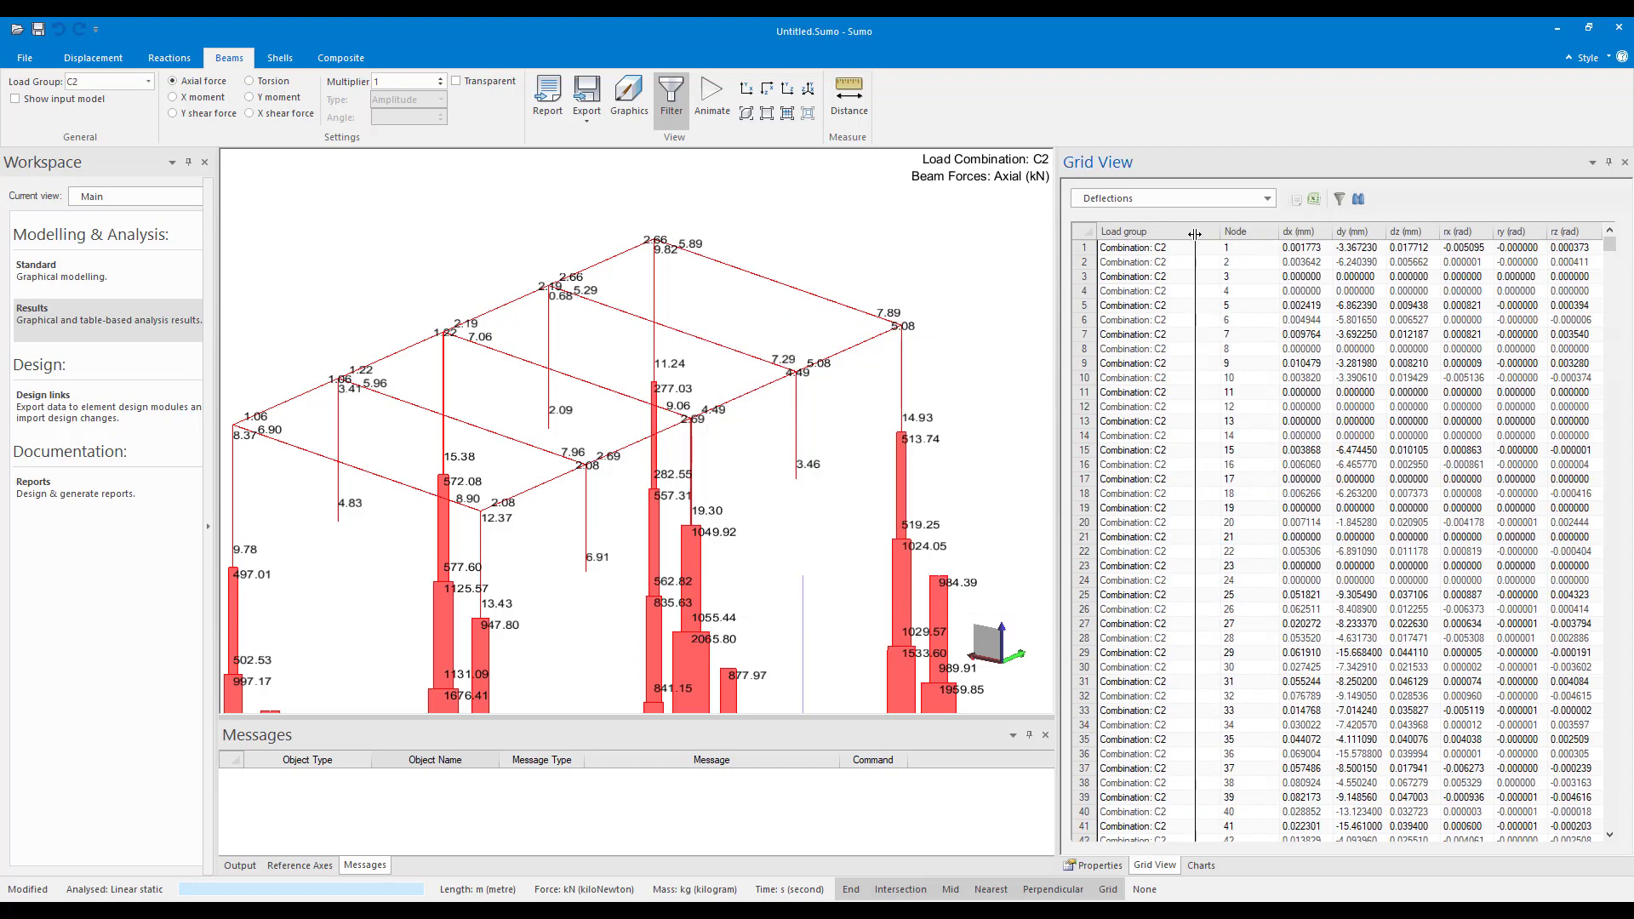
click(1358, 200)
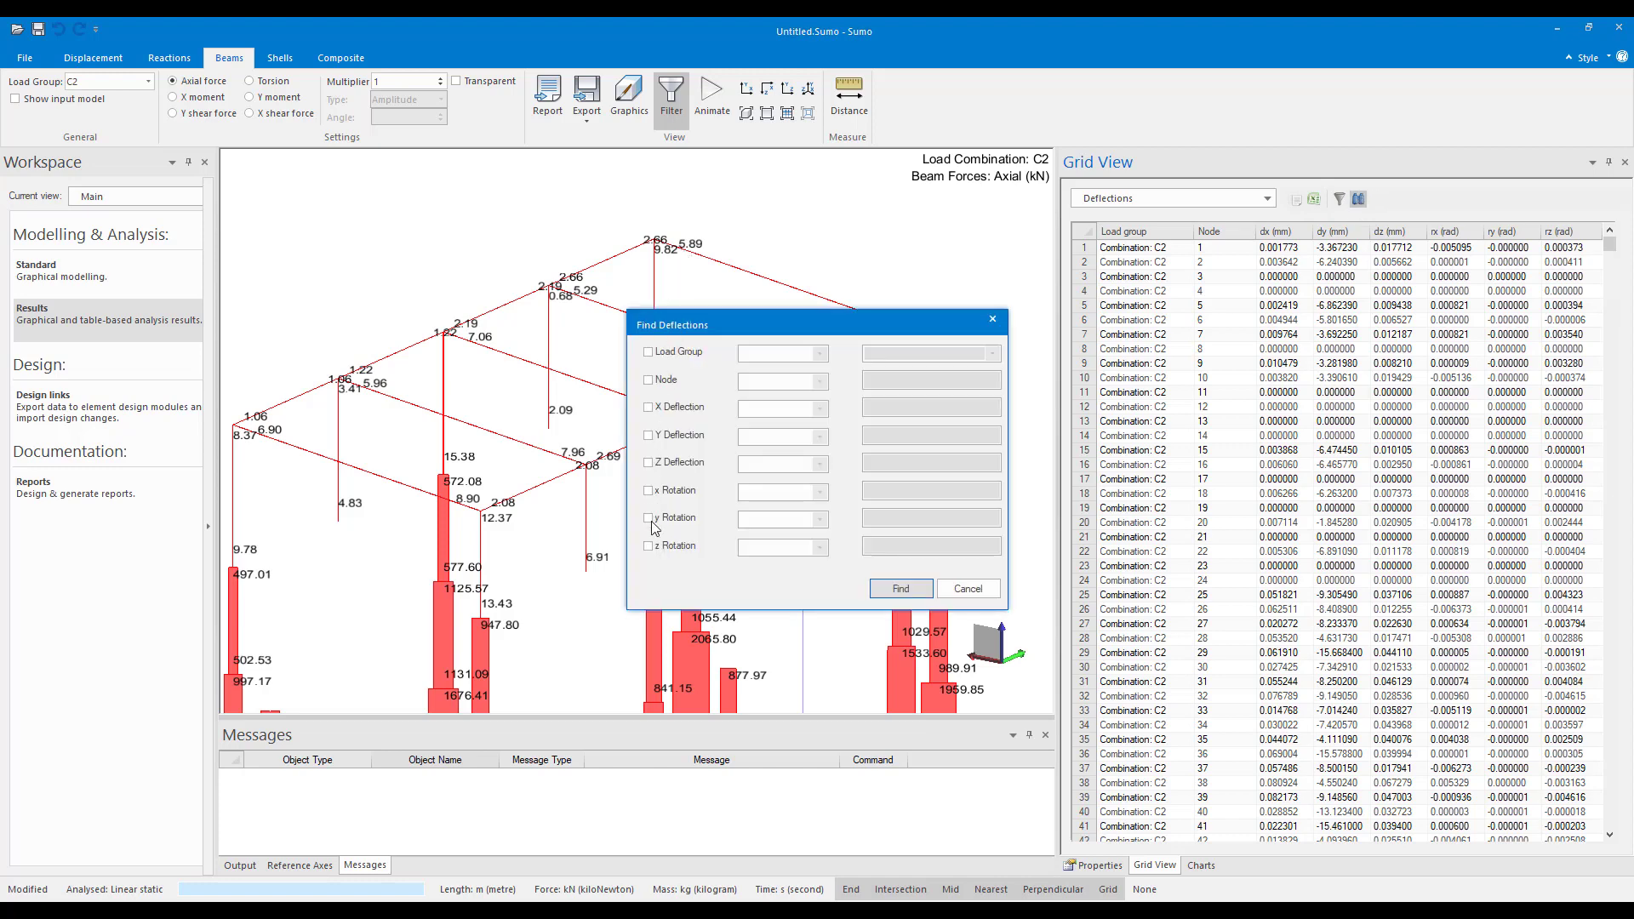
click(675, 408)
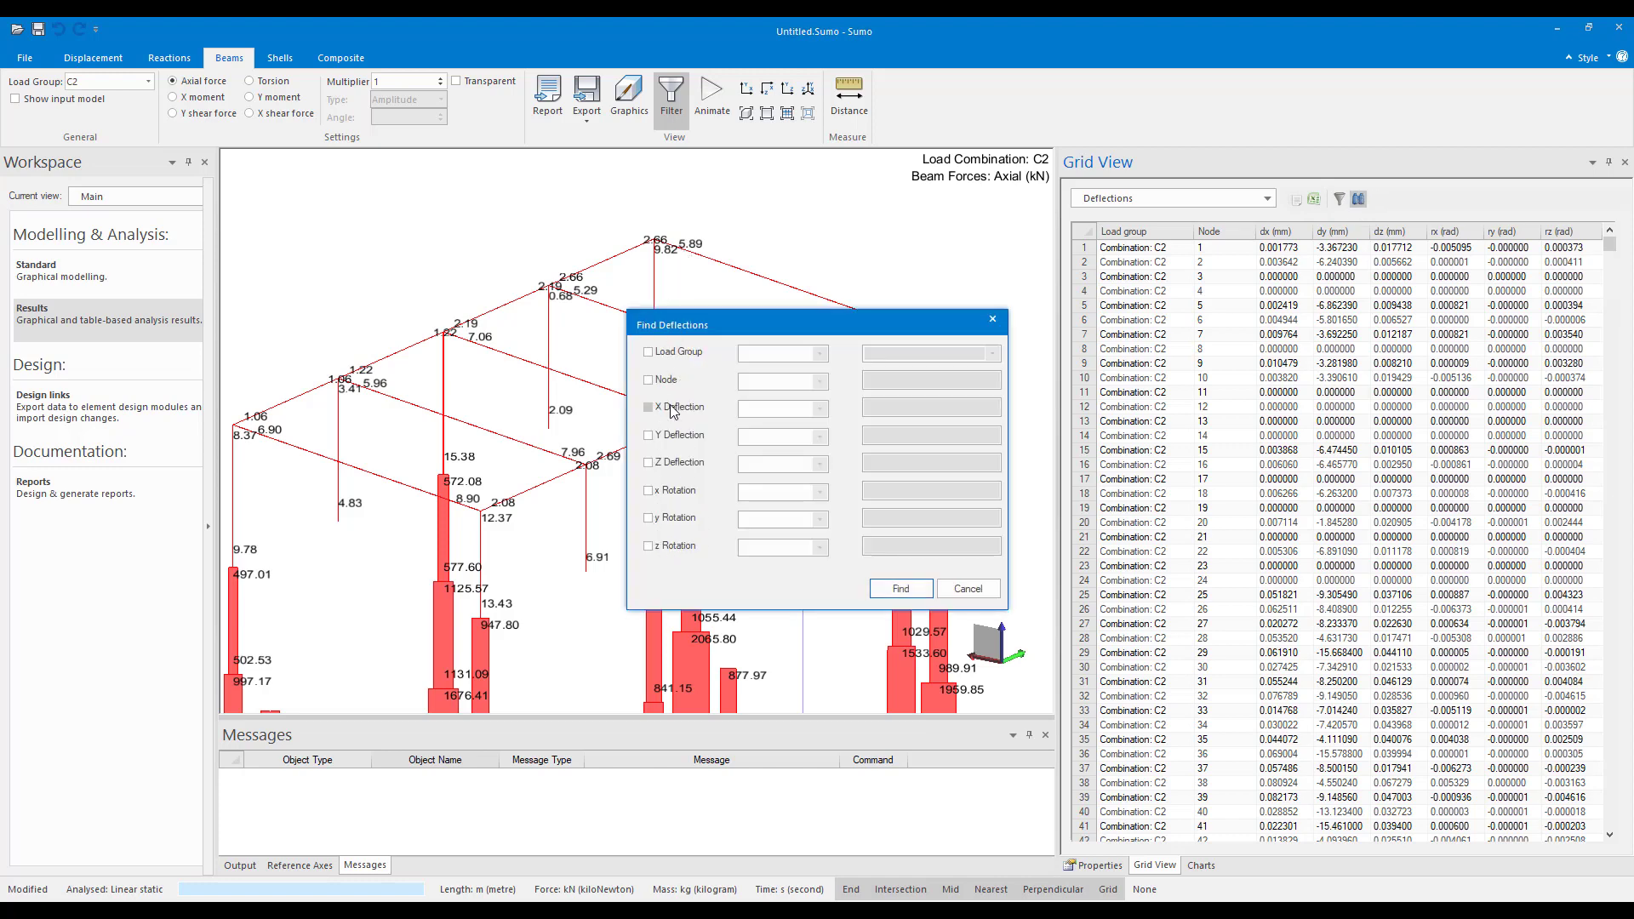
click(820, 410)
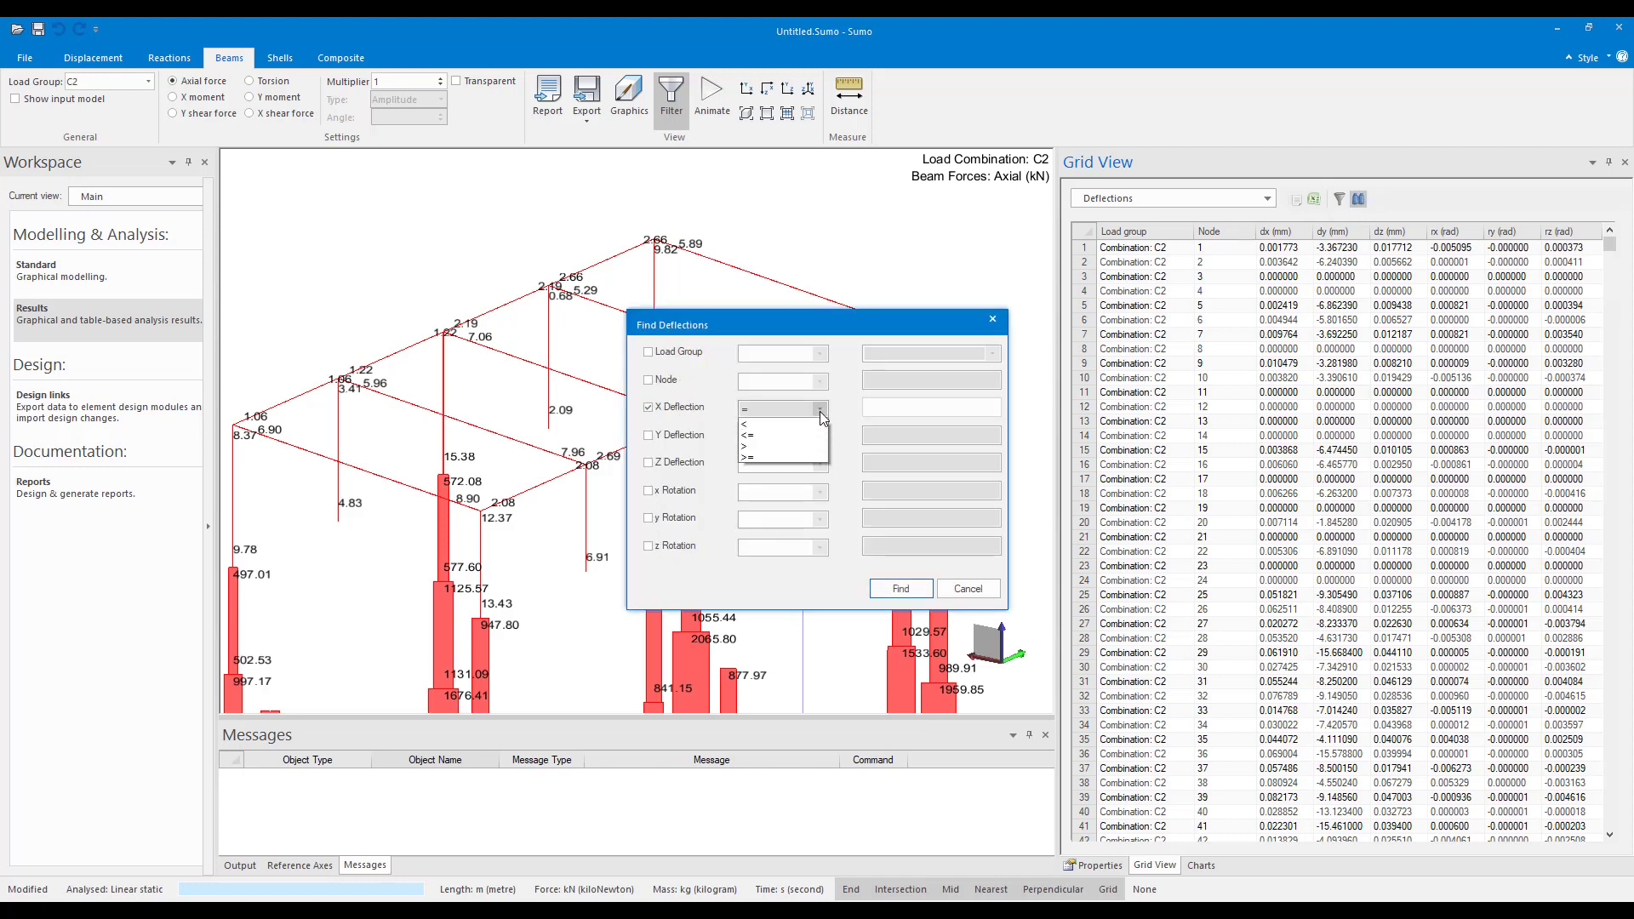
click(760, 411)
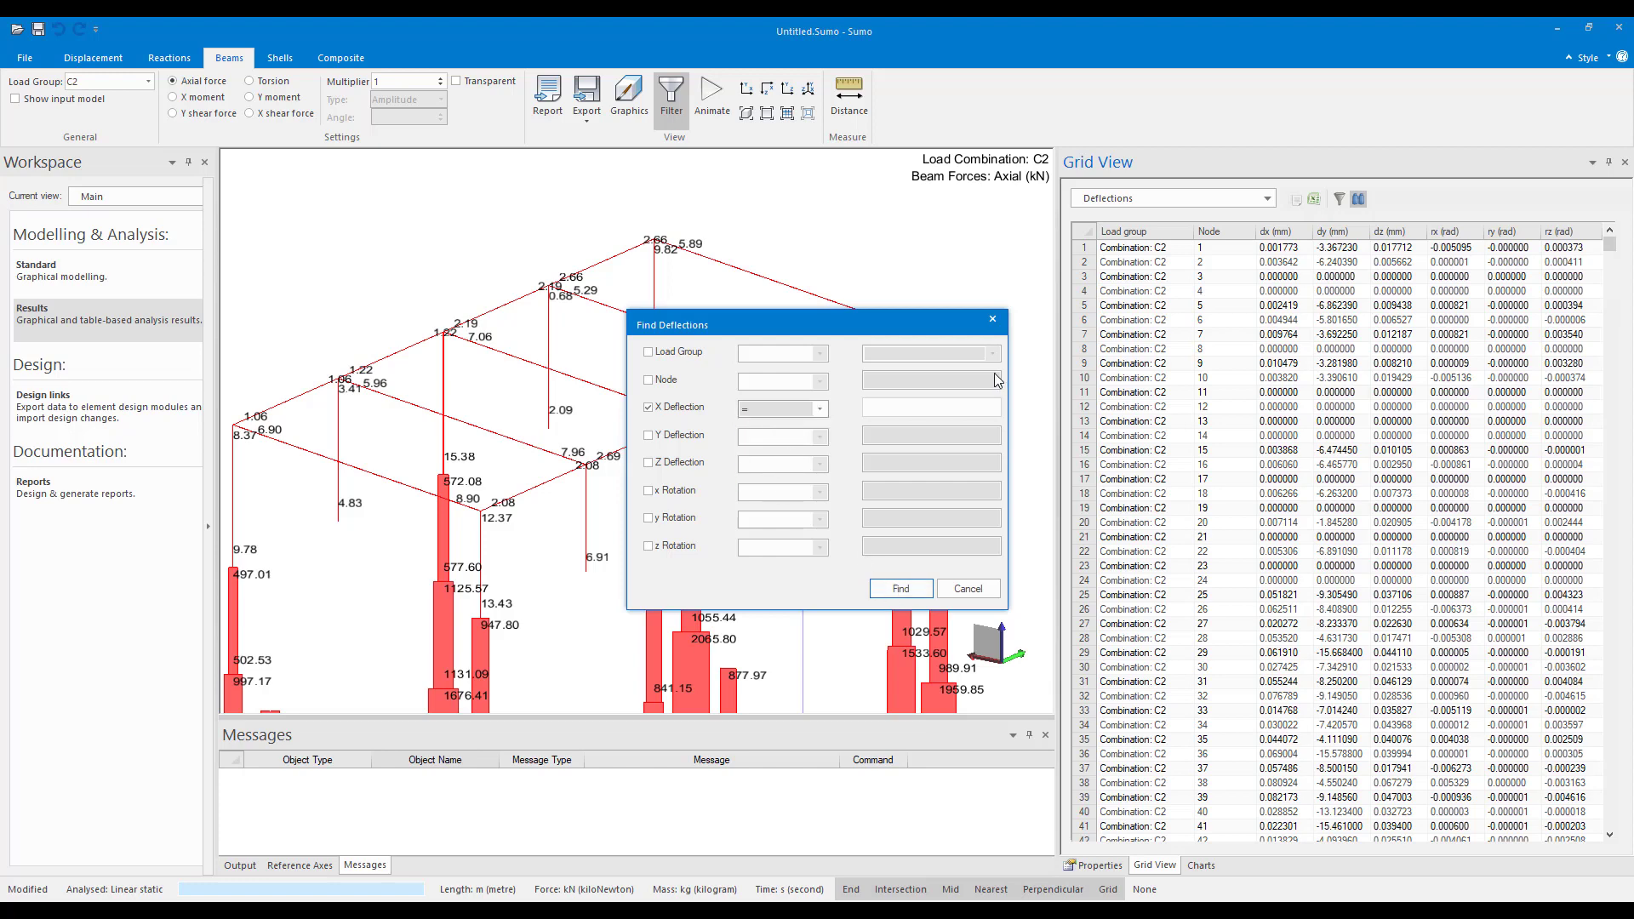
click(992, 319)
Show the shell results as Reinforcement contours with the Asx' top component and examine the slabs up close
click(274, 61)
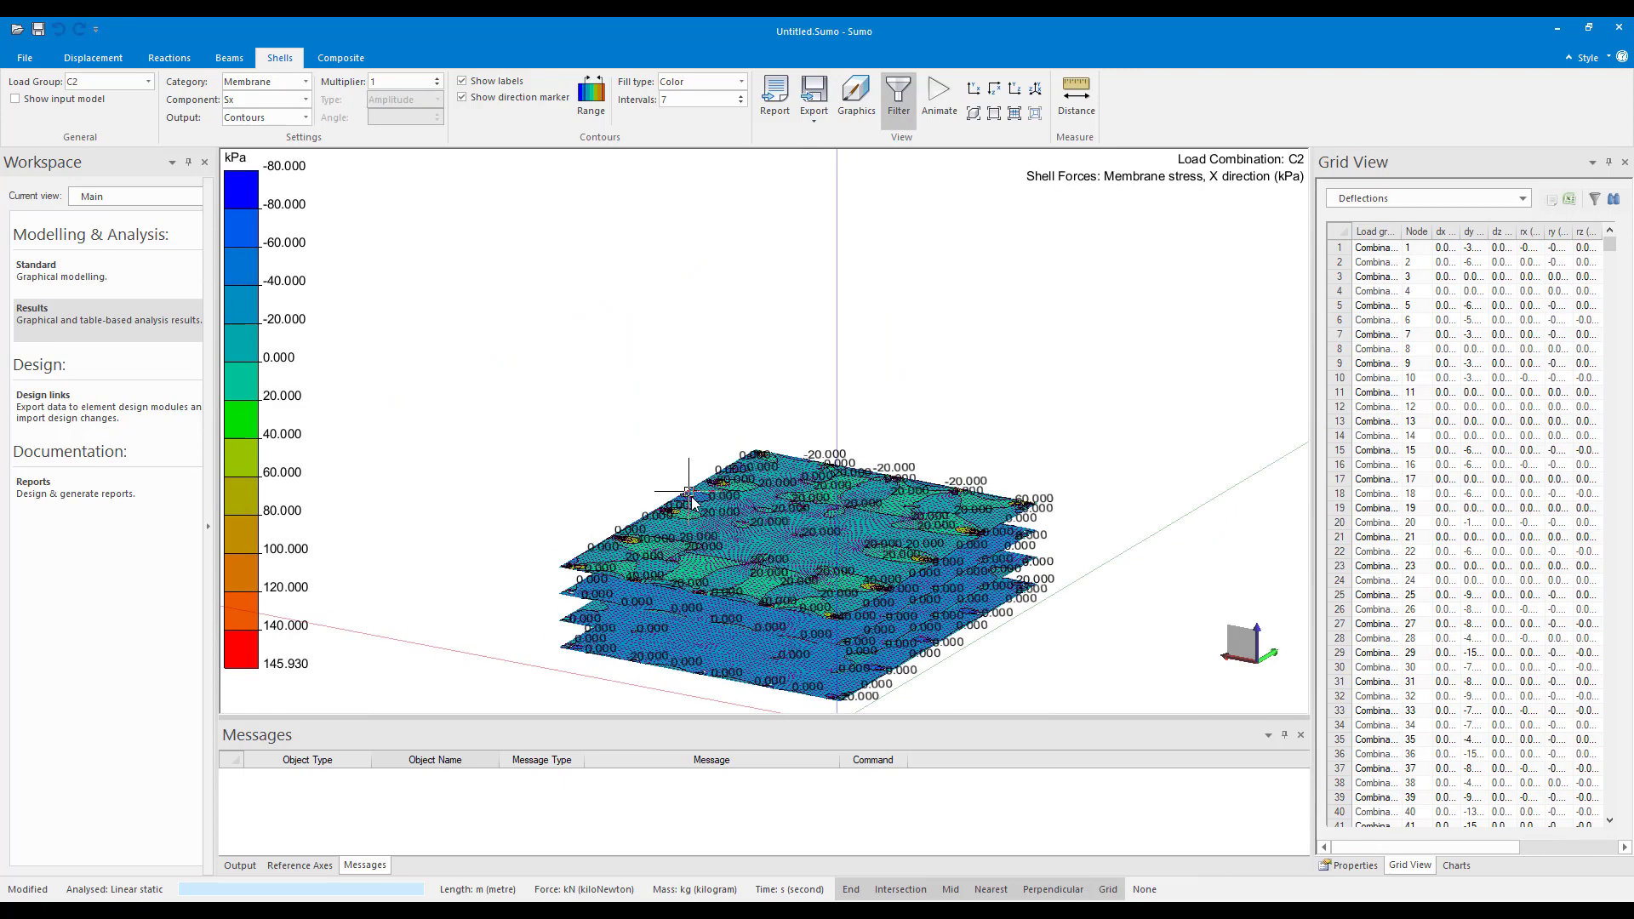
click(272, 82)
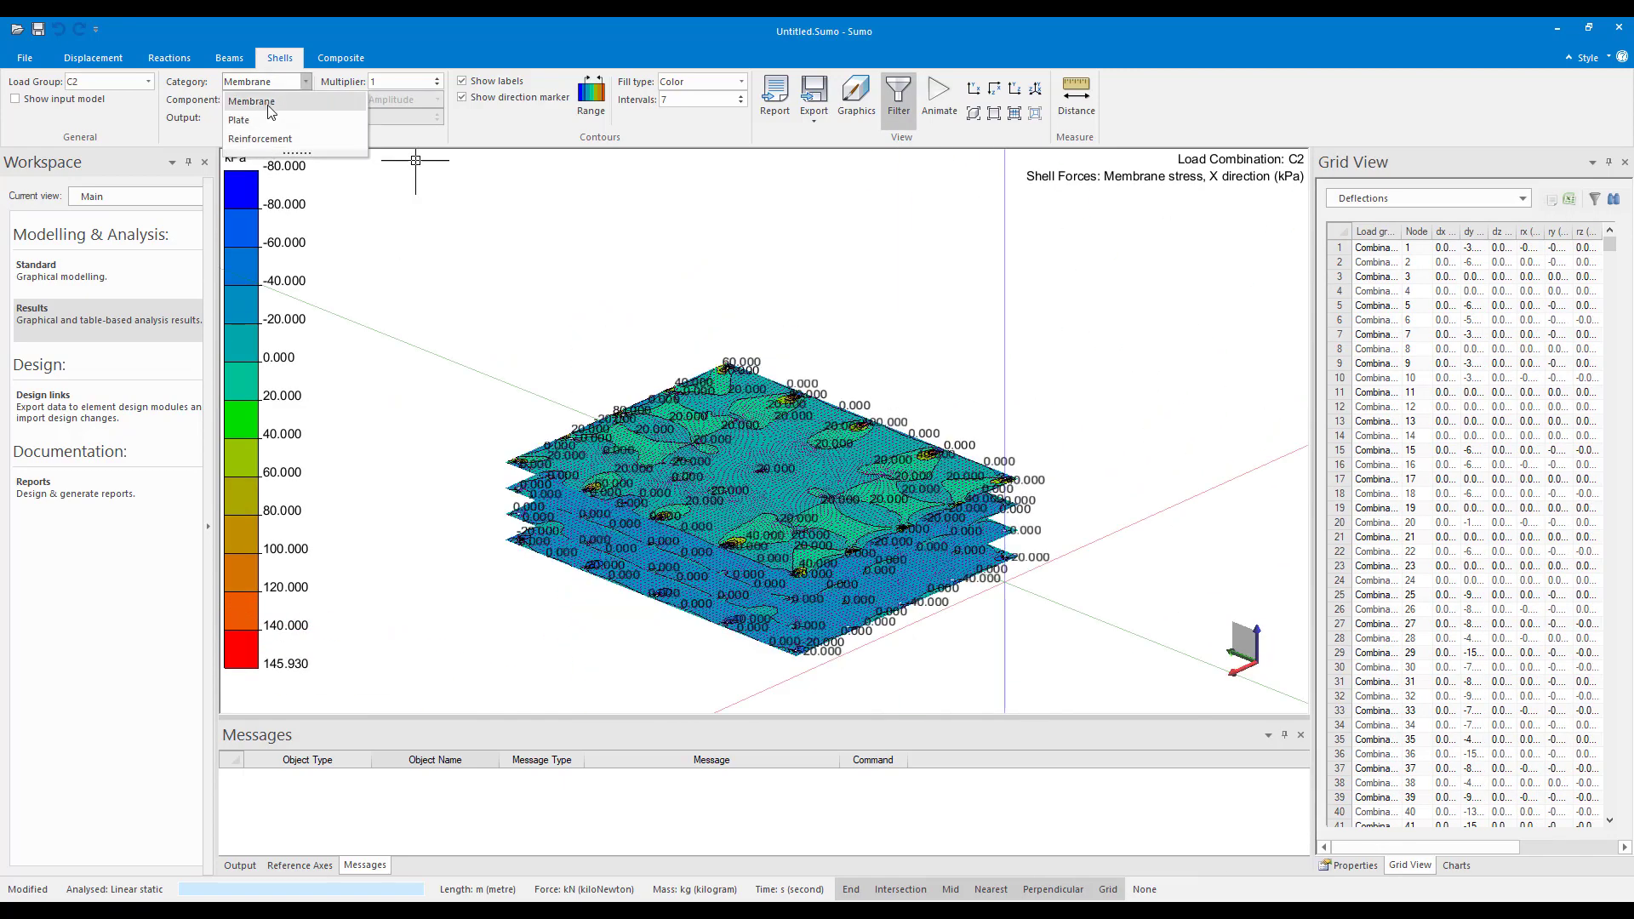
click(257, 137)
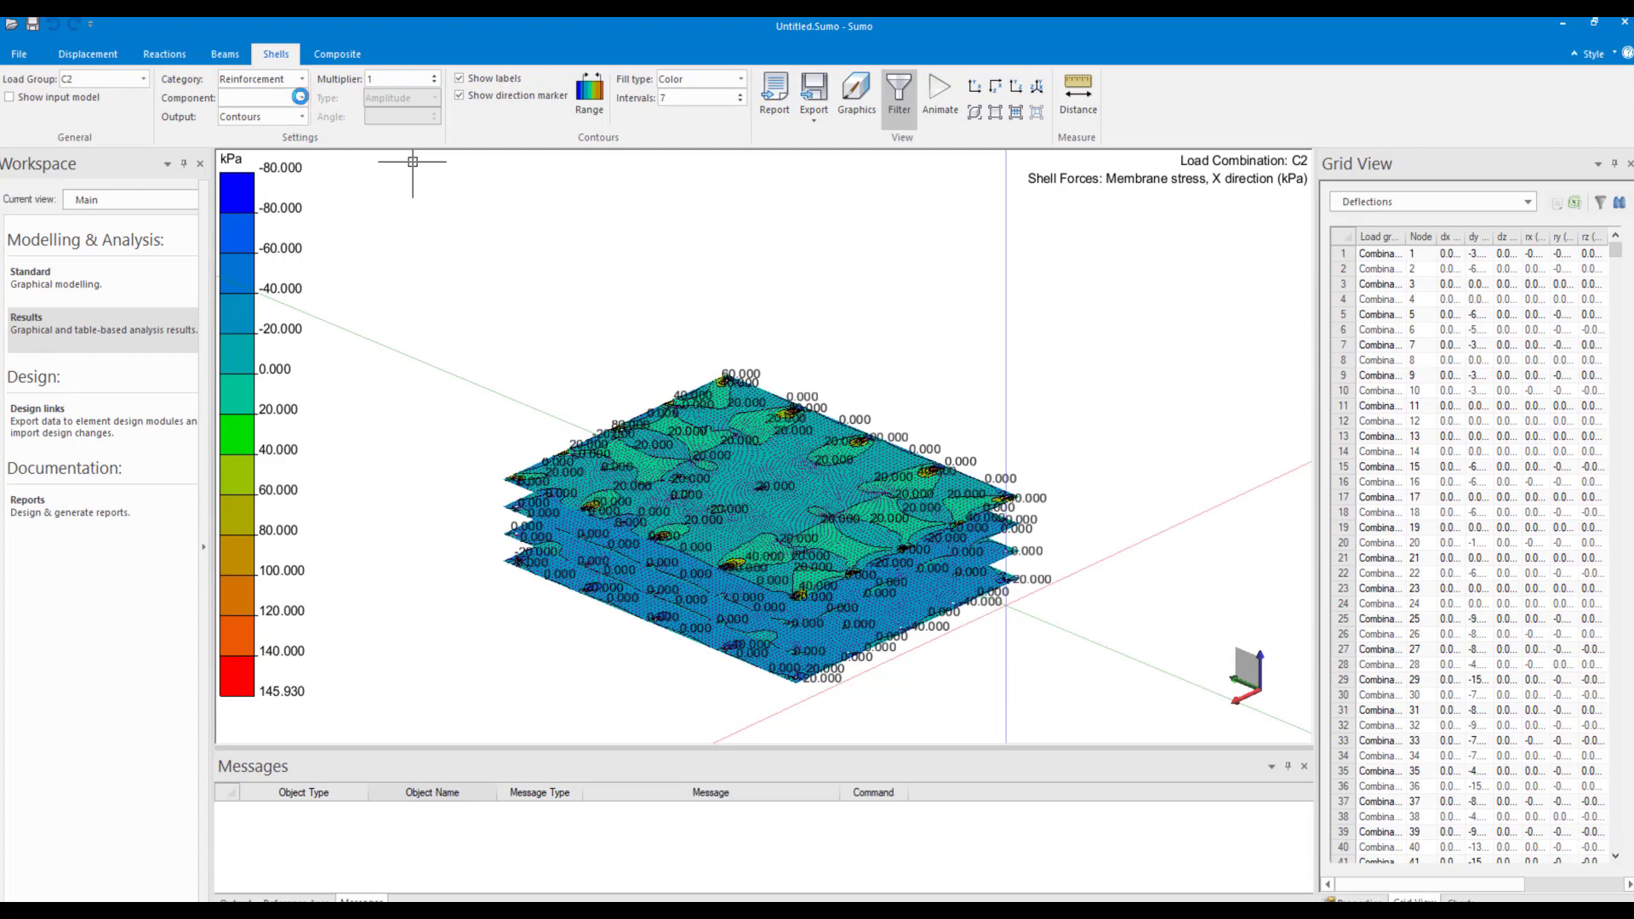
click(300, 100)
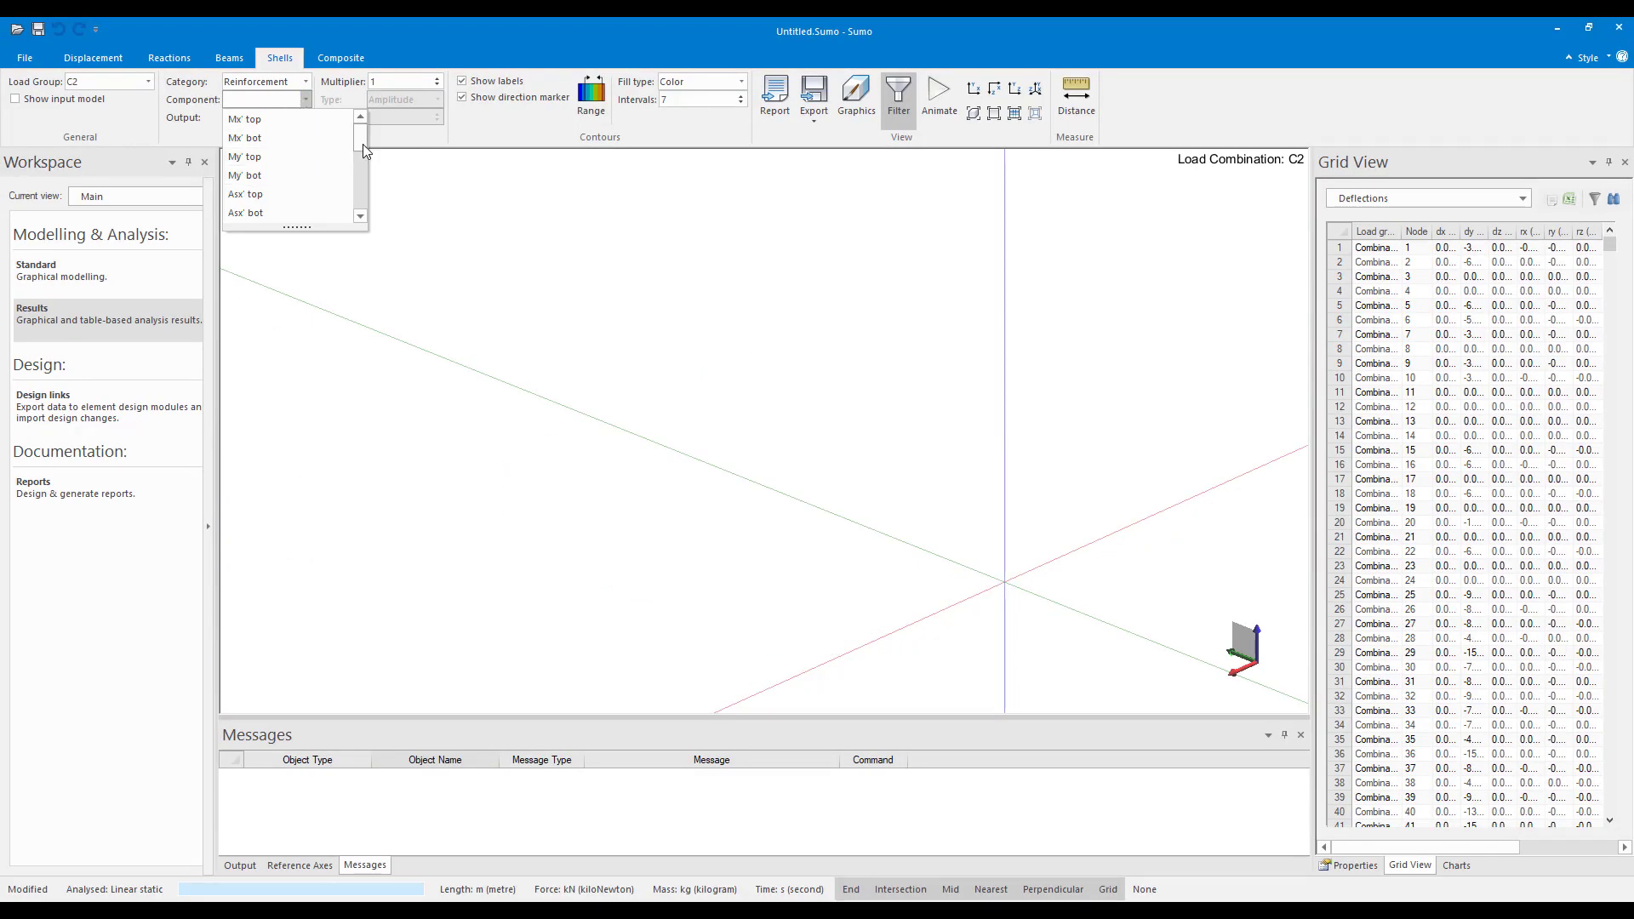
scroll(361, 156, down, 1)
click(247, 176)
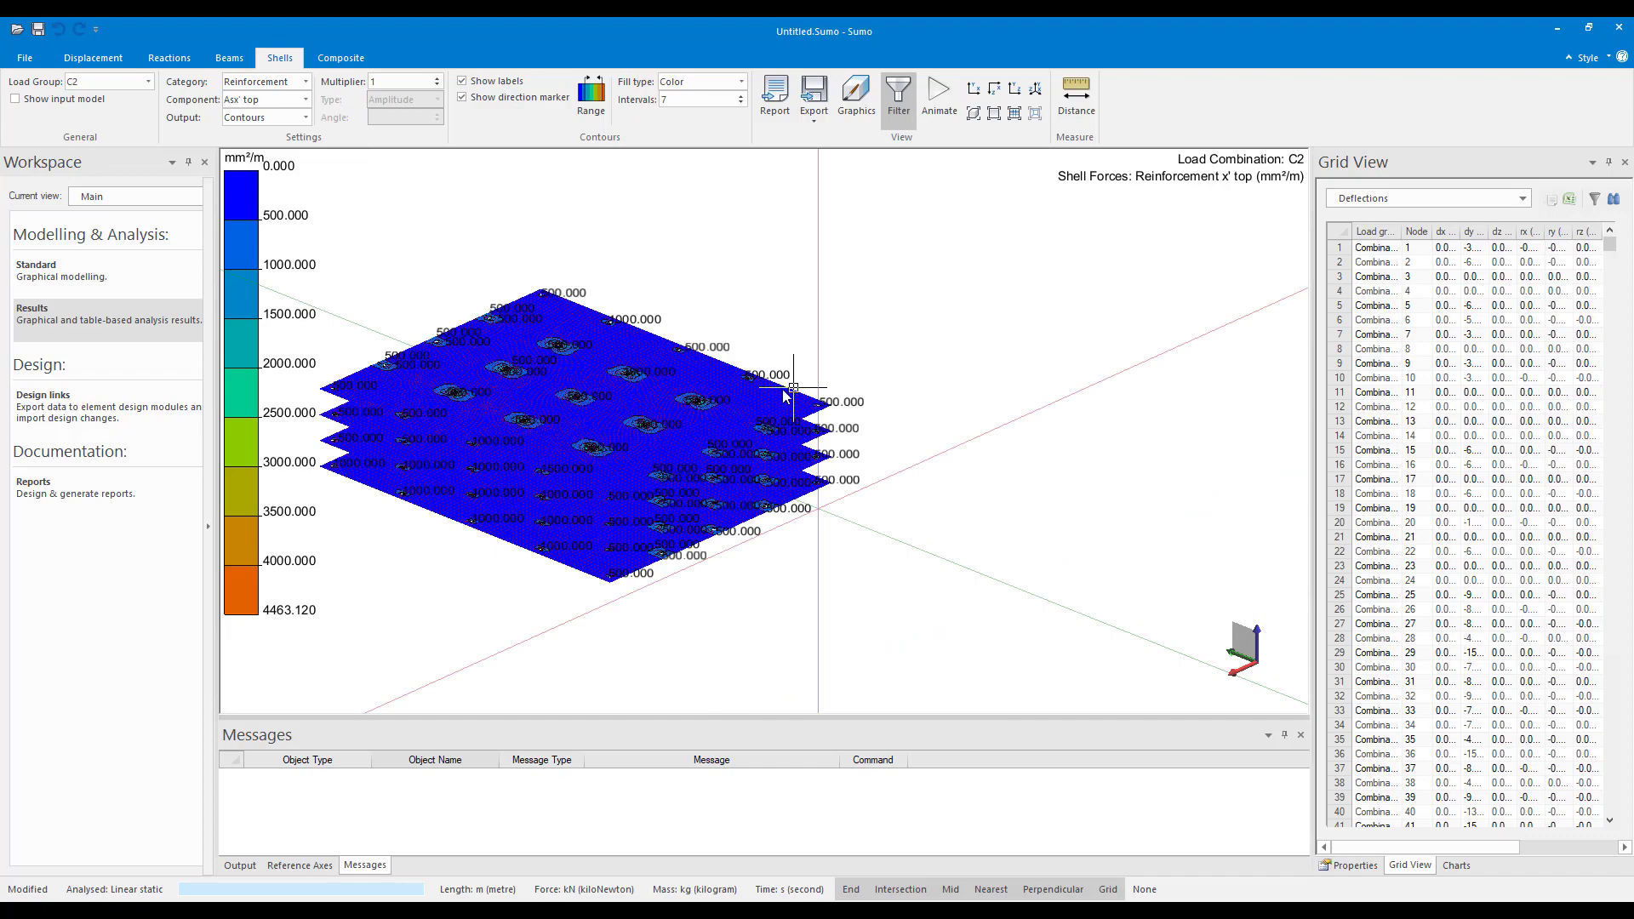
scroll(618, 426, up, 3)
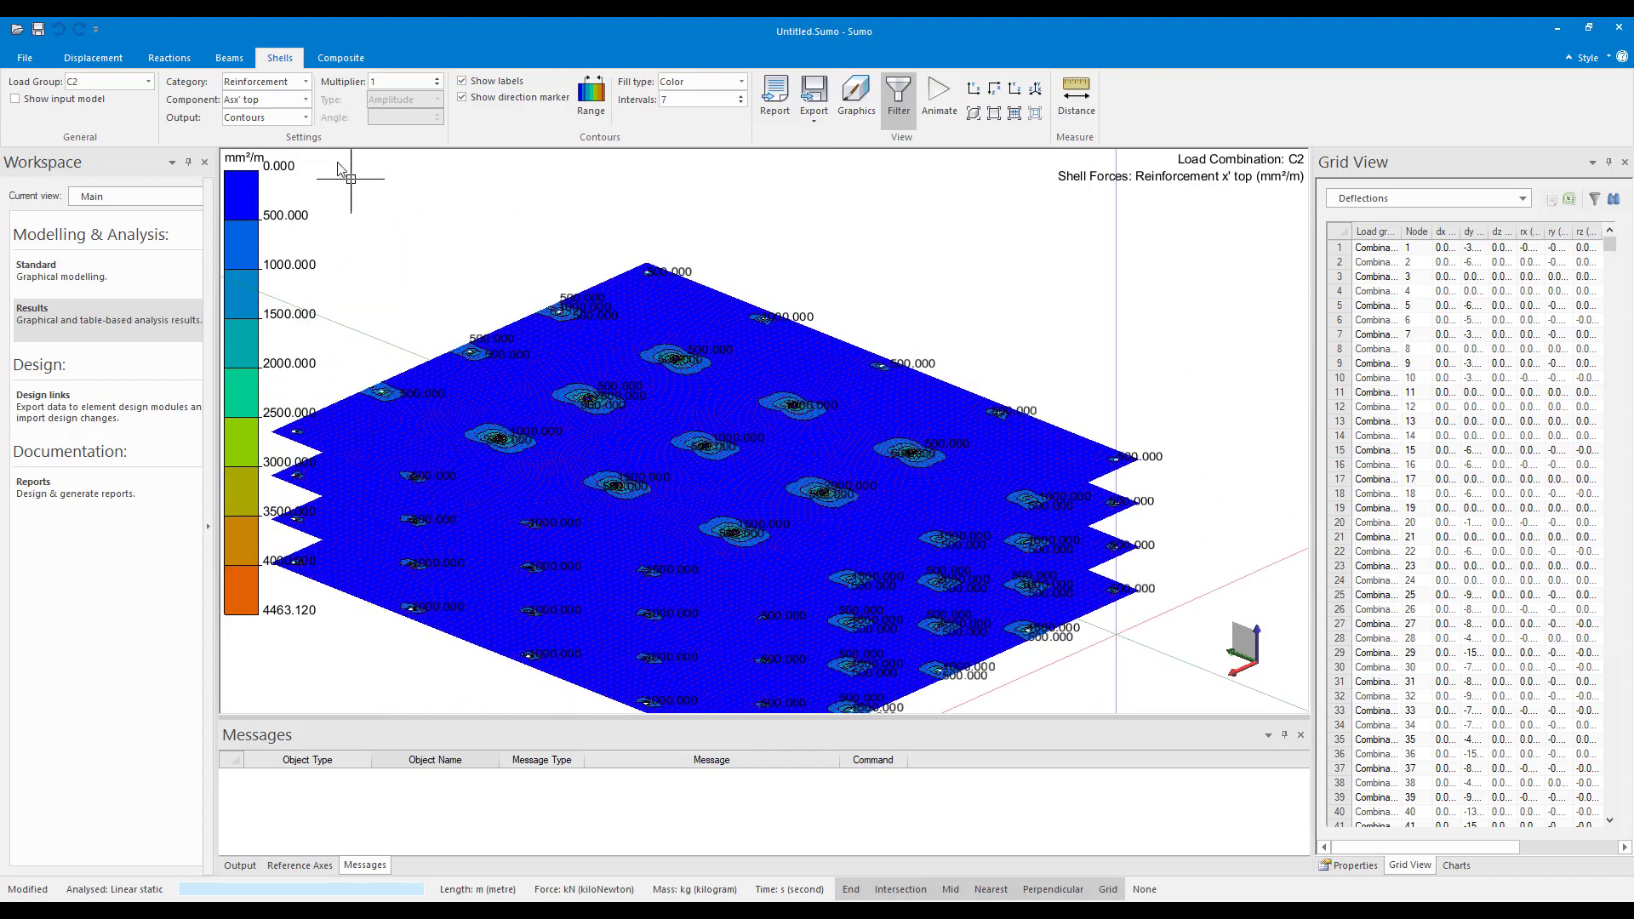
Change the reinforcement contours to the Asx' bot component and examine all the slabs
click(264, 101)
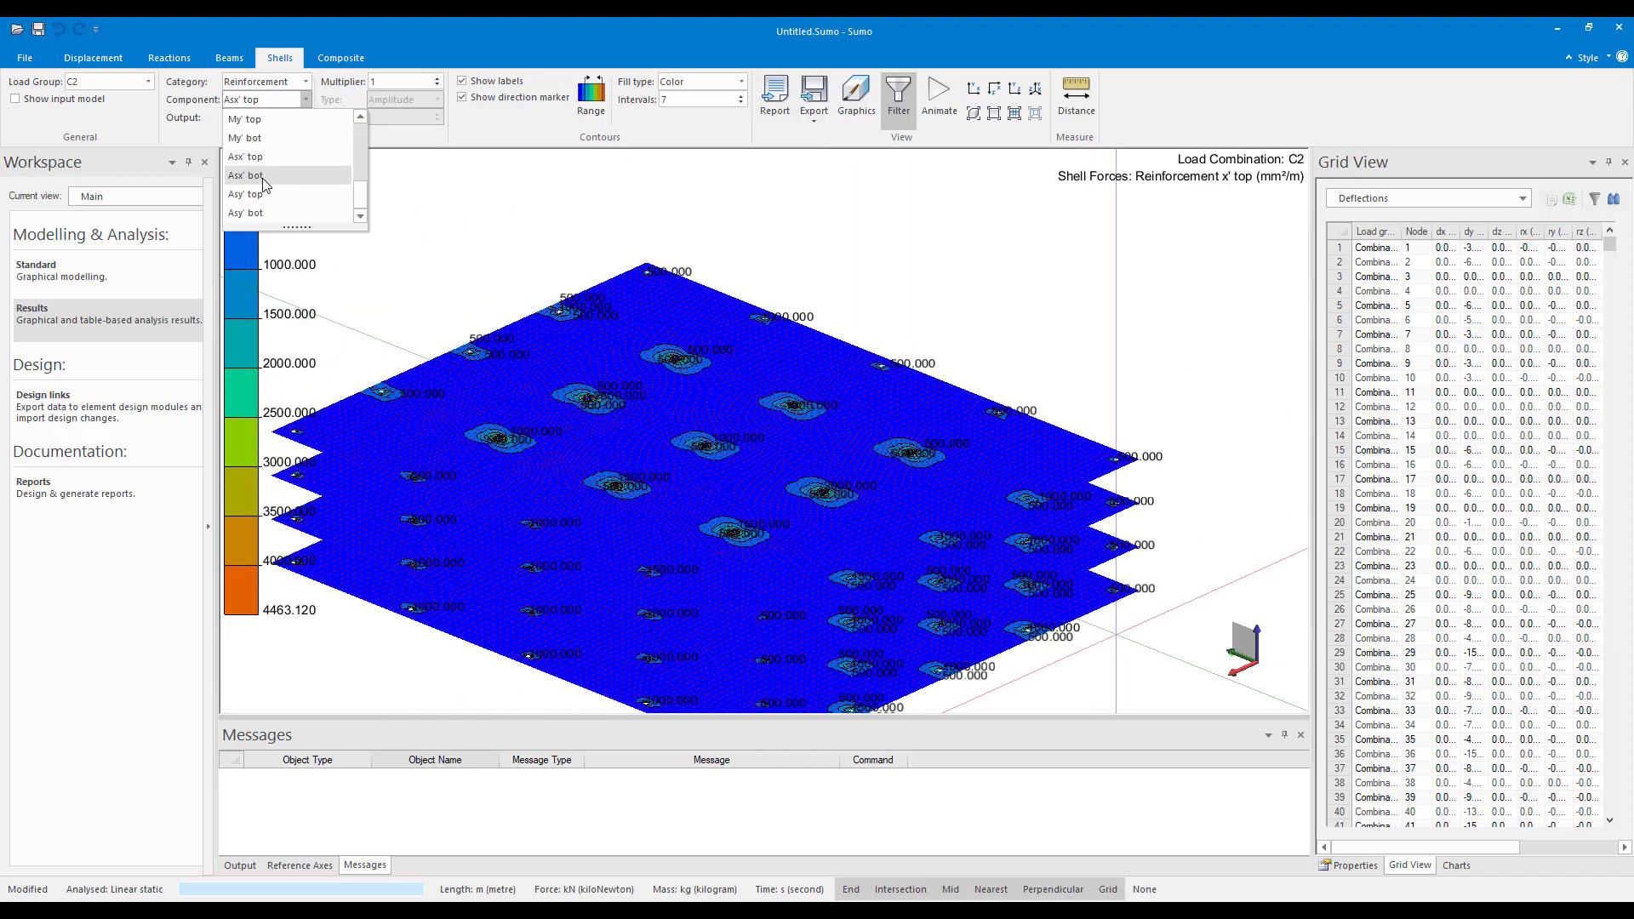
click(267, 169)
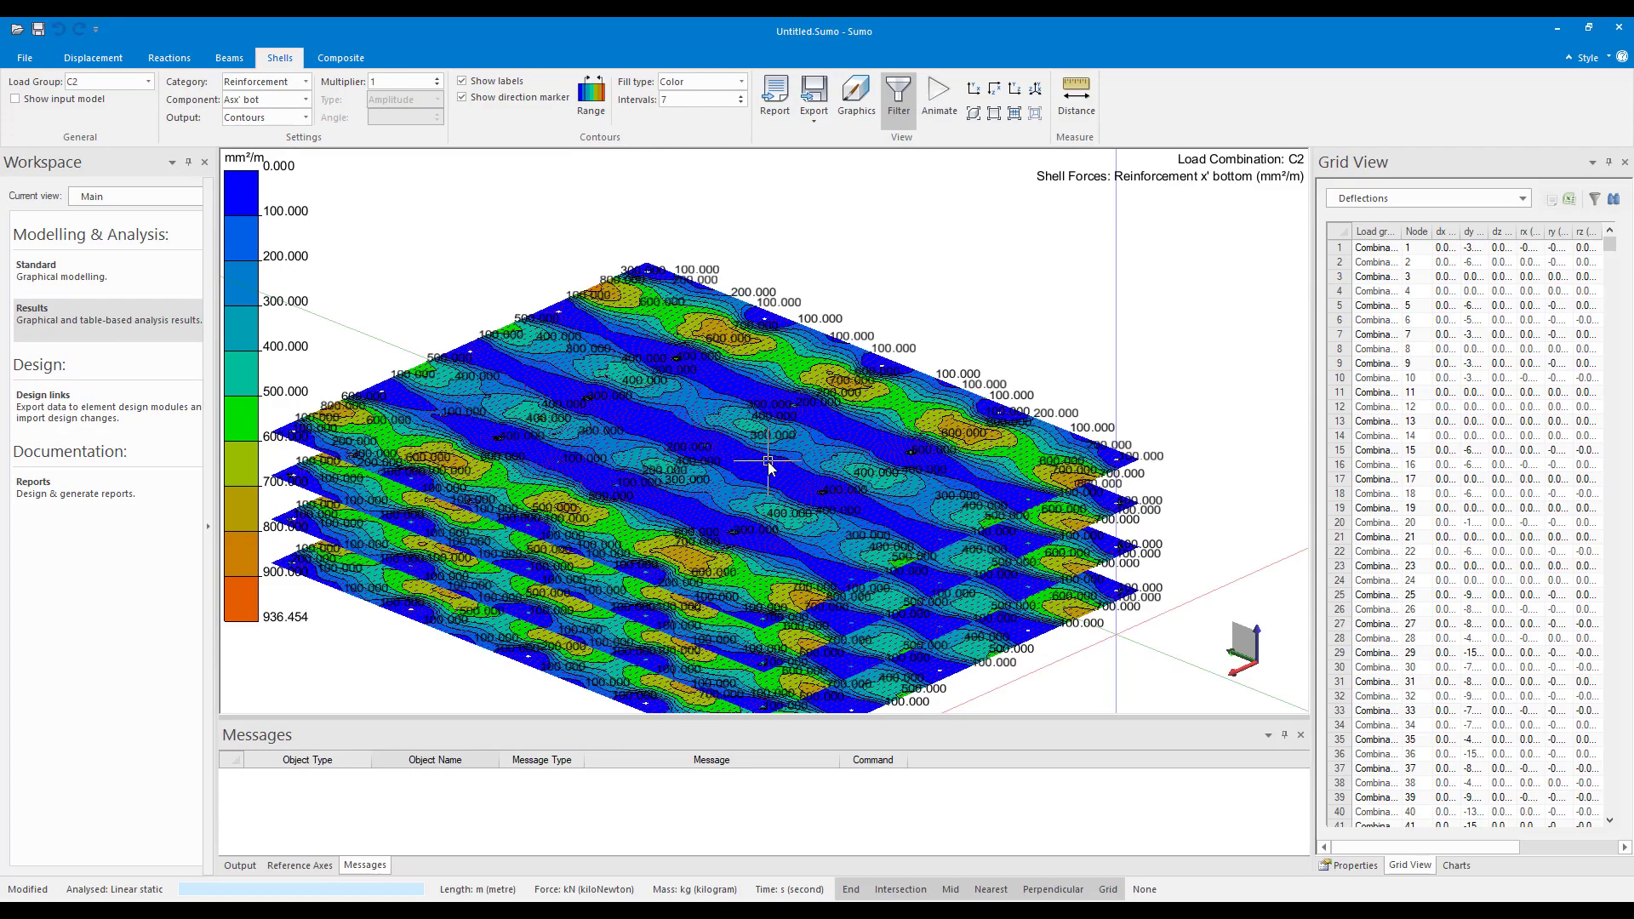
middle_drag(767, 462, 728, 489)
click(284, 102)
click(284, 101)
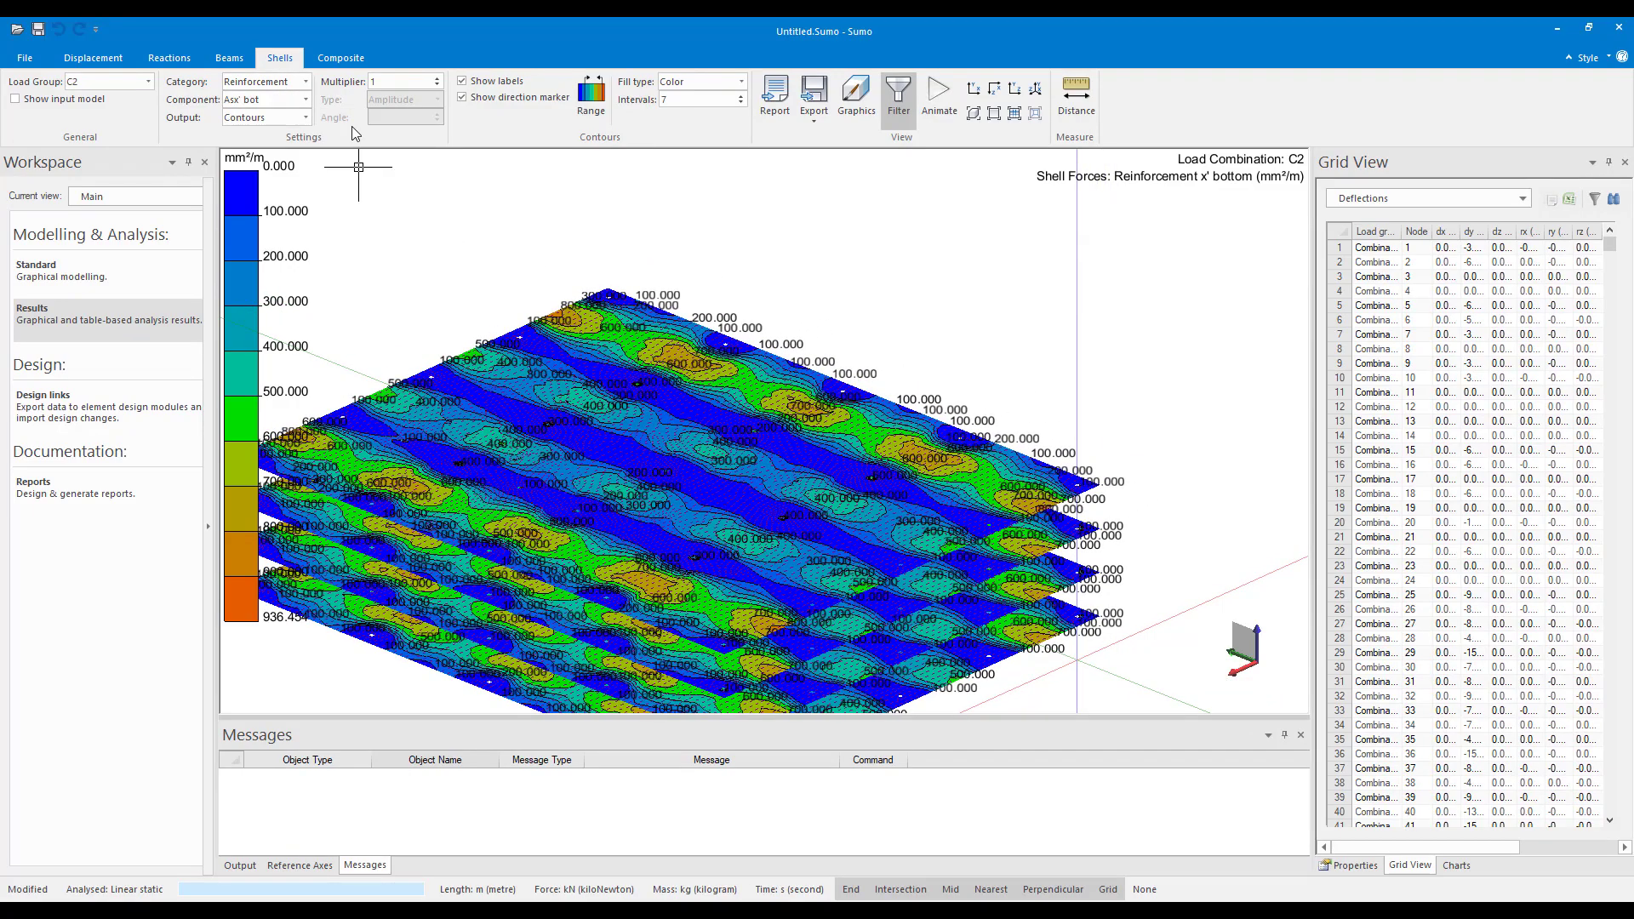
scroll(682, 298, down, 3)
middle_drag(802, 379, 822, 365)
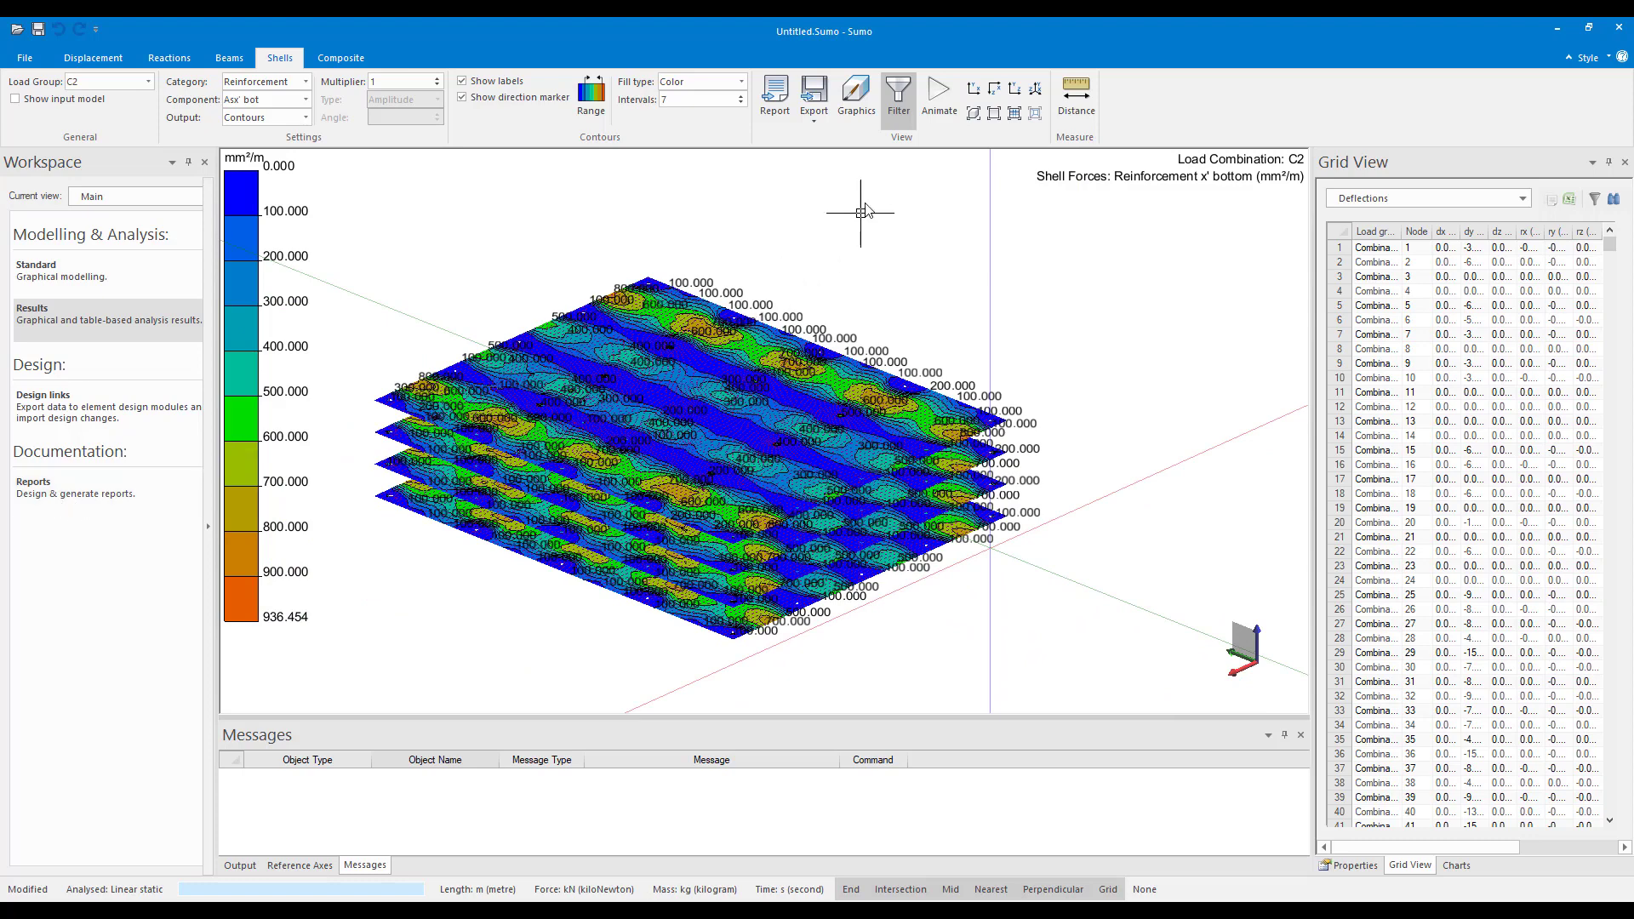
Open the report sheet containing the contour image, try entering sample text below it and view the available fonts
click(117, 497)
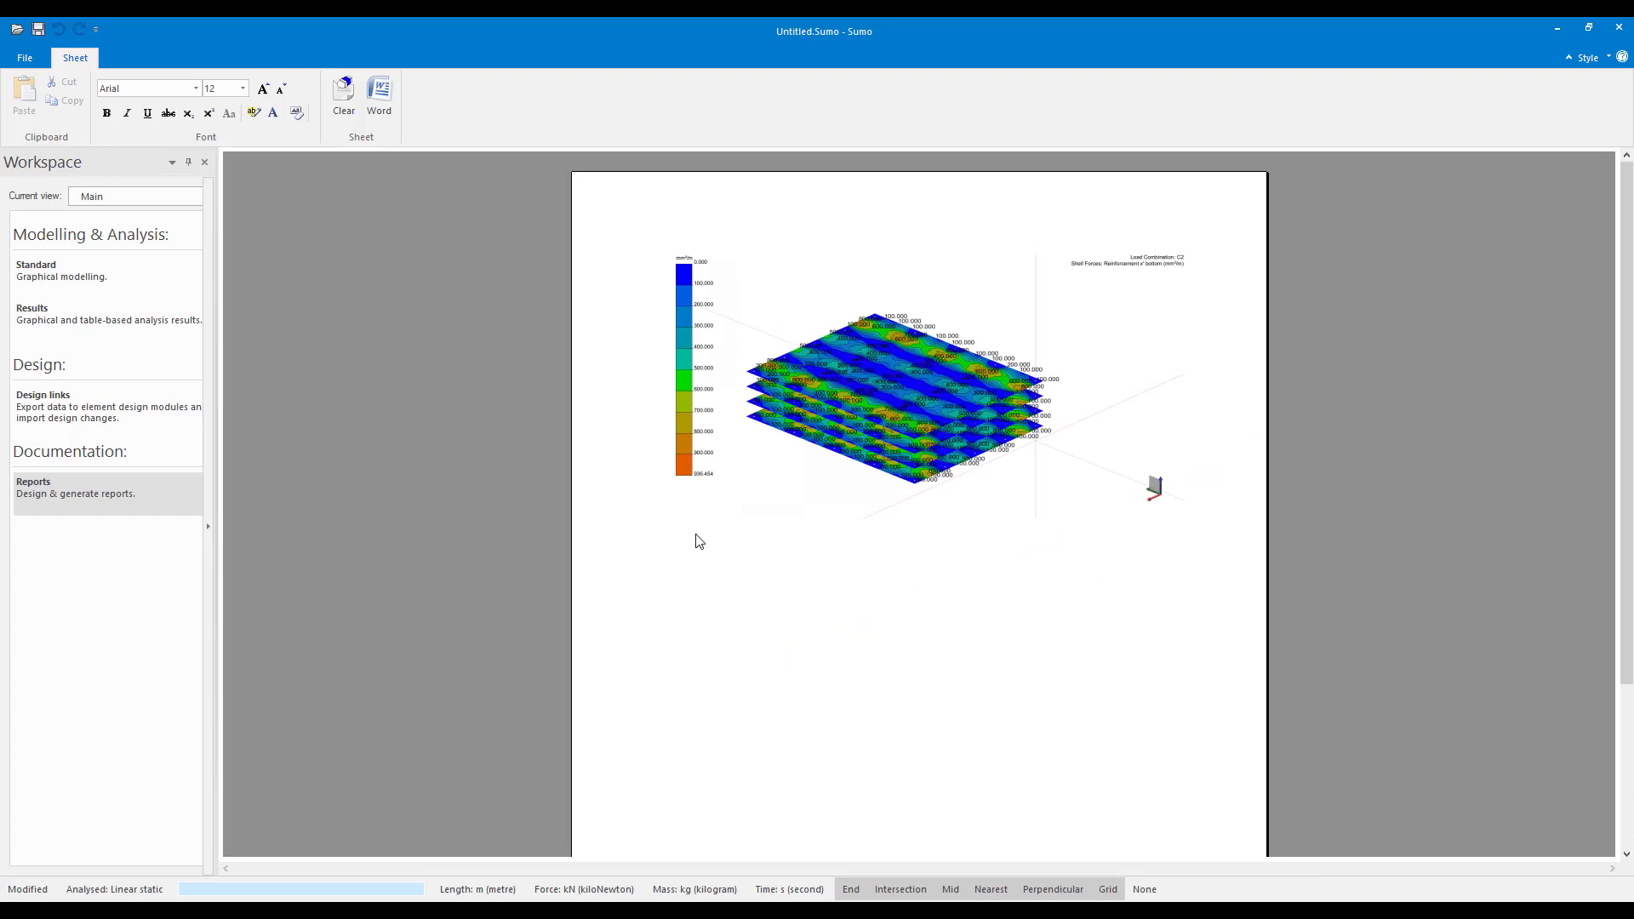
click(696, 534)
text(SDVFD)
key(BackSpace)
key(BackSpace)
key(BackSpace)
click(196, 89)
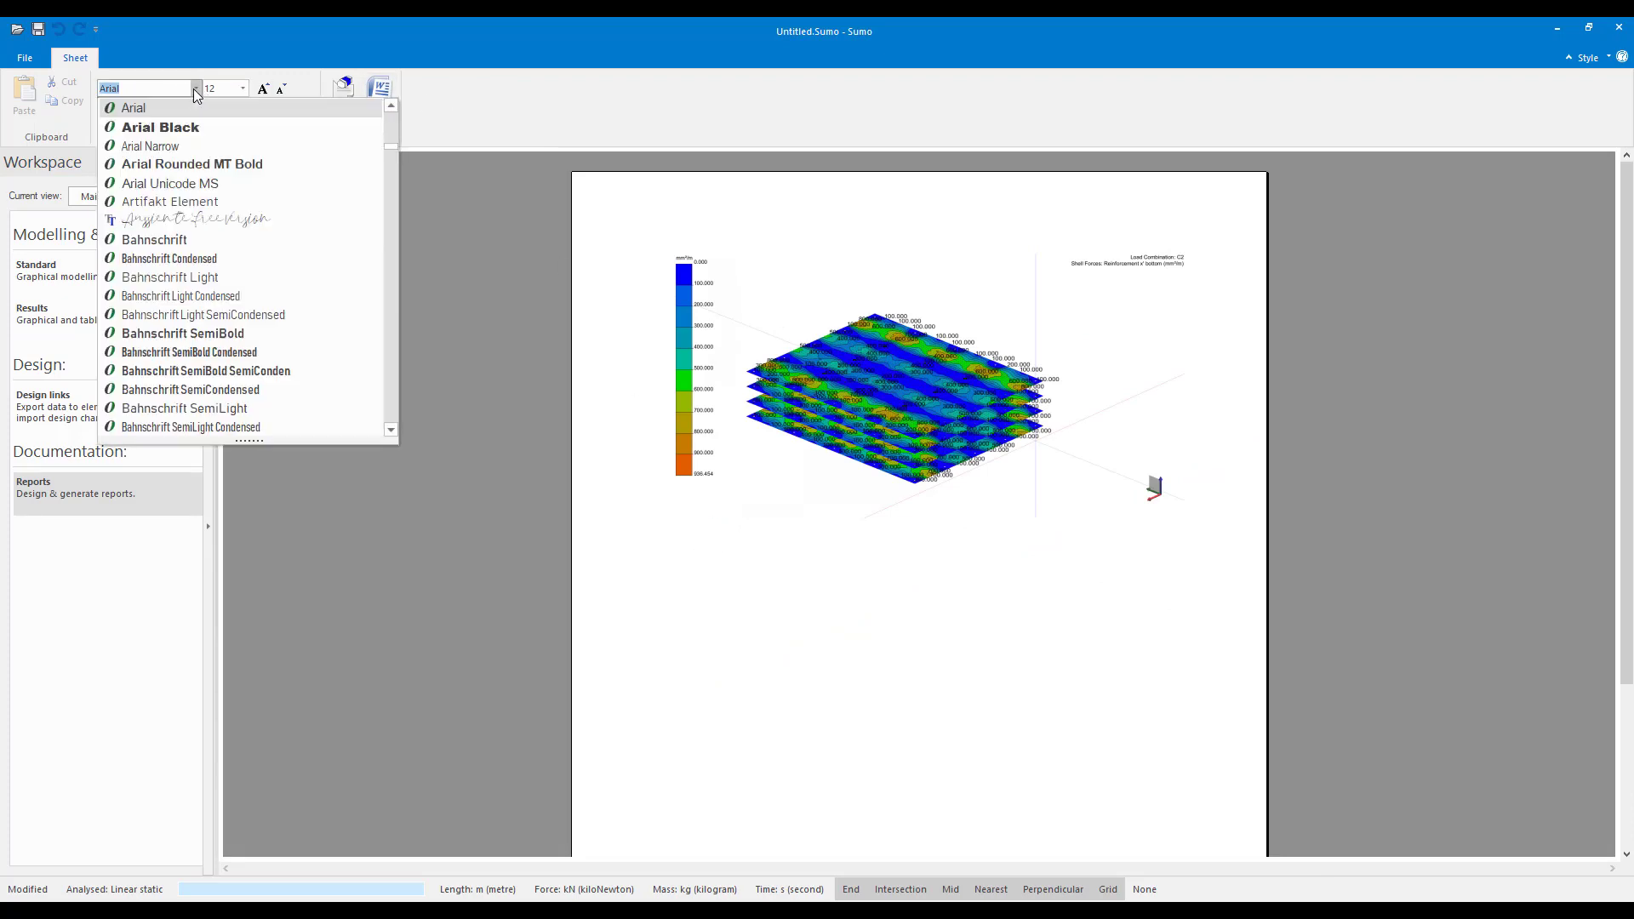
click(196, 92)
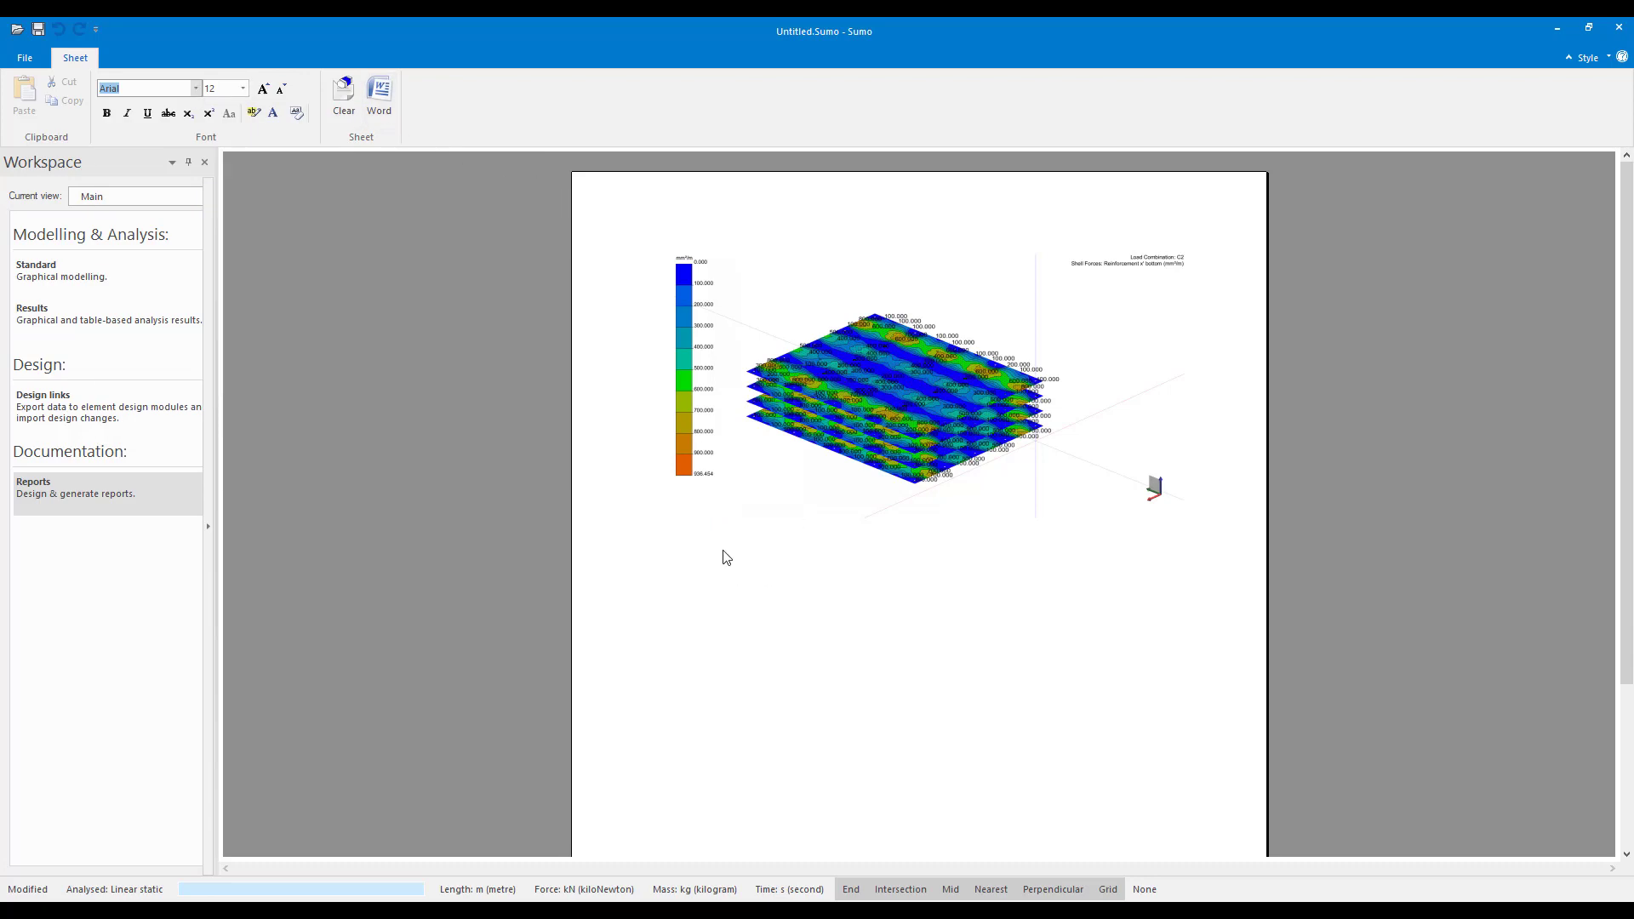